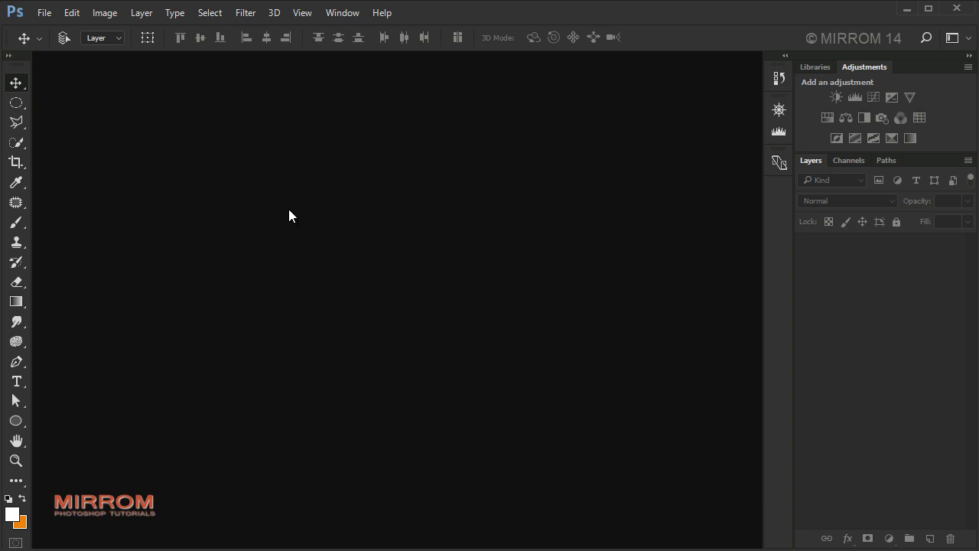
- Start a new document sized 900 × 1350 pixels
click(45, 13)
click(97, 32)
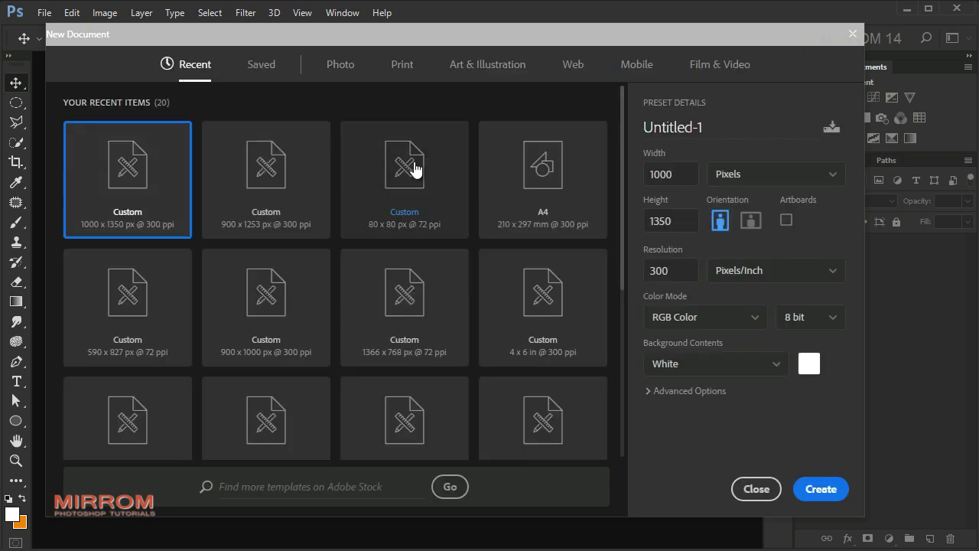
click(734, 174)
click(735, 195)
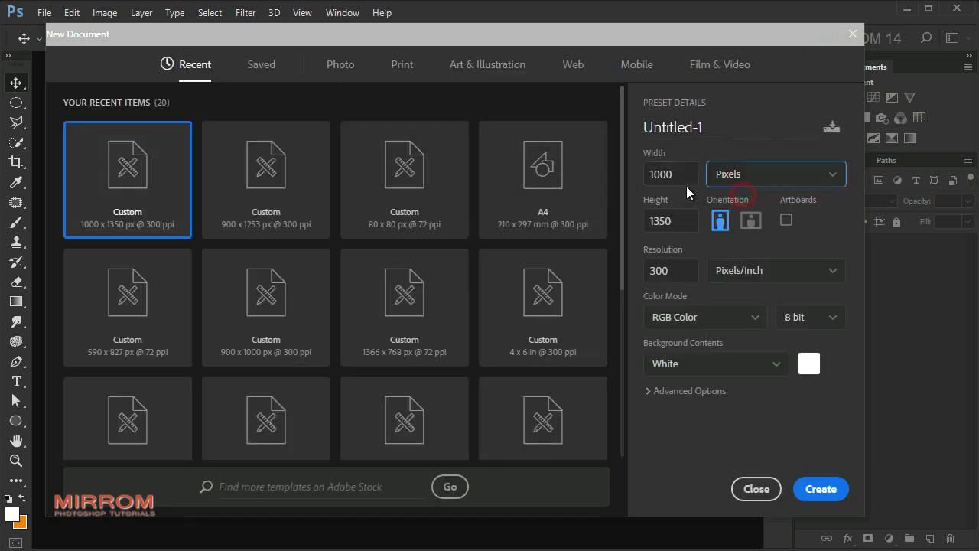
click(683, 178)
drag(684, 179, 635, 174)
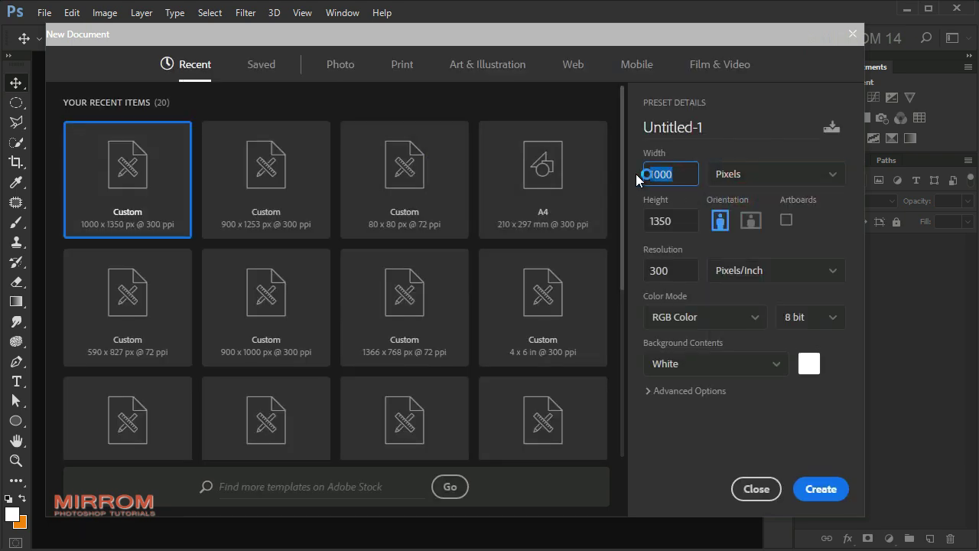
text(900)
drag(680, 214, 647, 219)
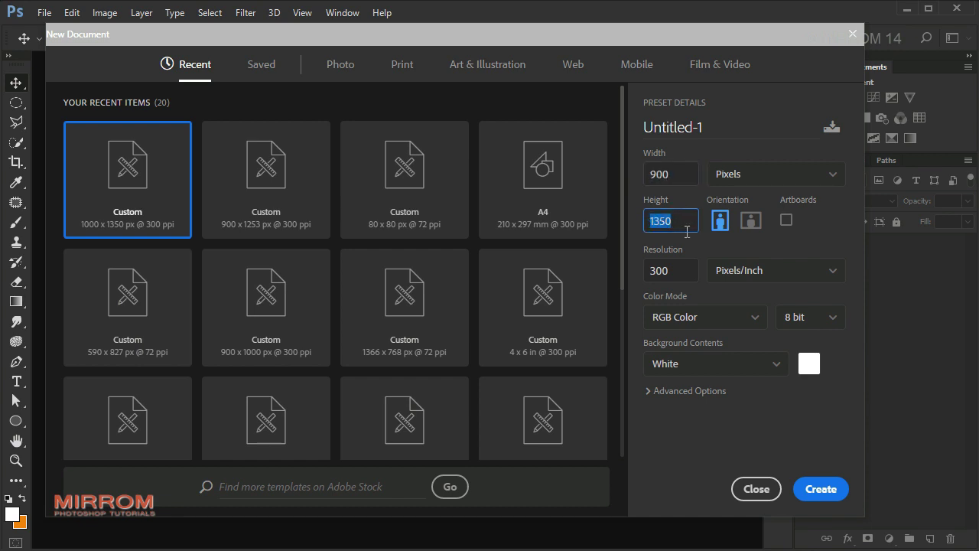
text(1)
- Keep 300 Pixels/Inch resolution with a white background and create the document
drag(692, 270, 634, 271)
click(743, 273)
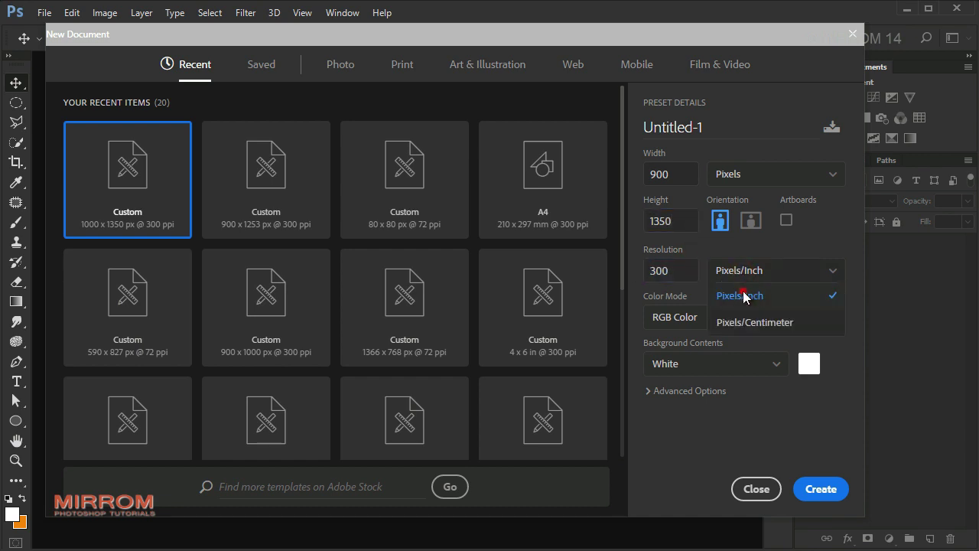
click(742, 294)
click(683, 176)
click(683, 219)
click(682, 269)
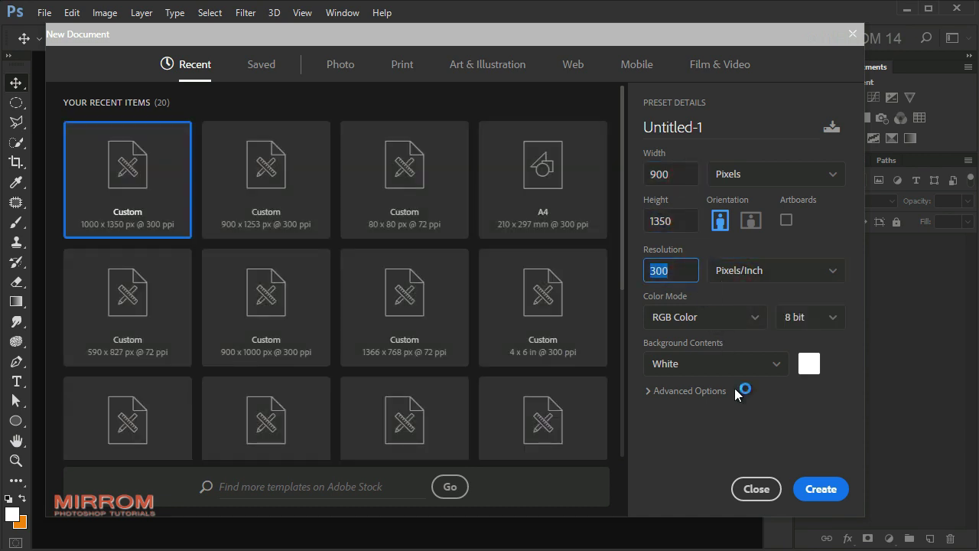
click(813, 492)
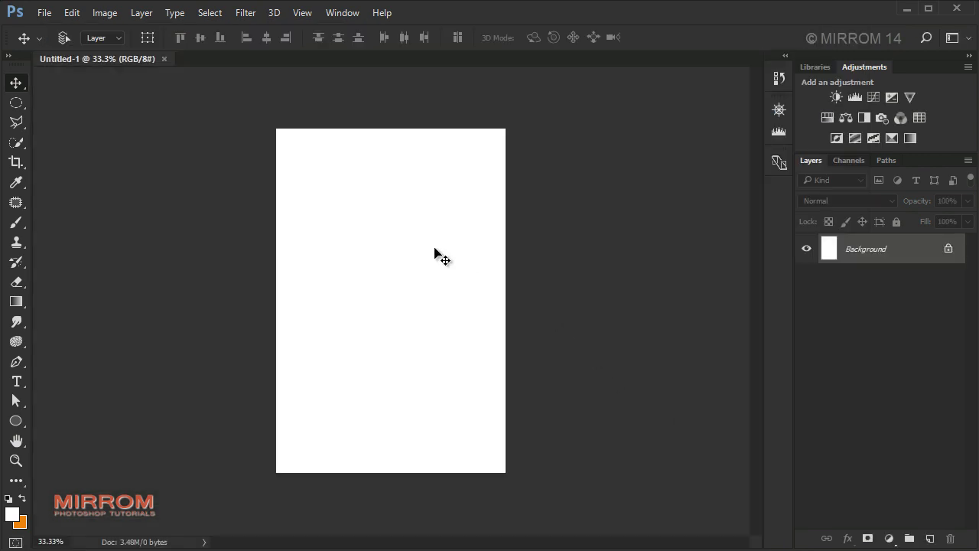
- Fit the page on screen and unlock the Background into Layer 0
key(ctrl+plus)
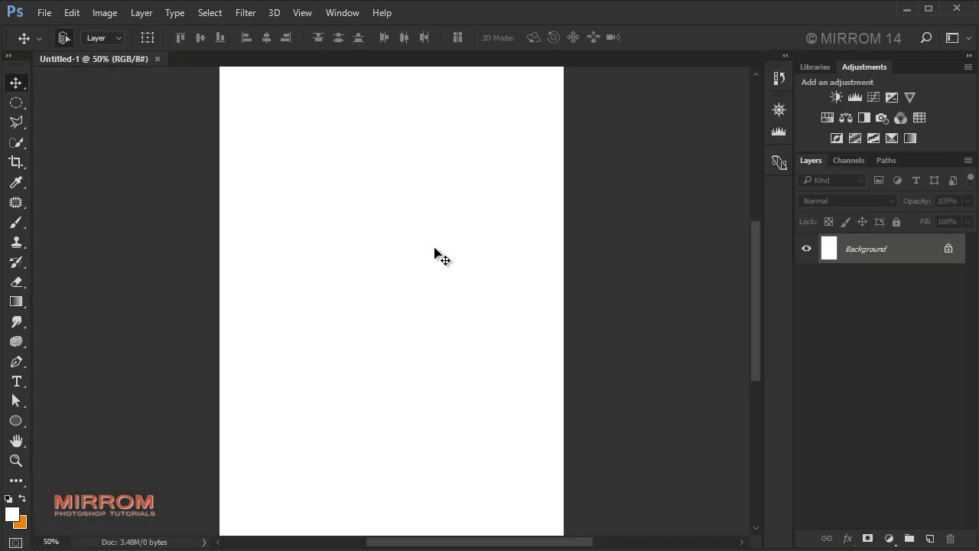
key(ctrl+0)
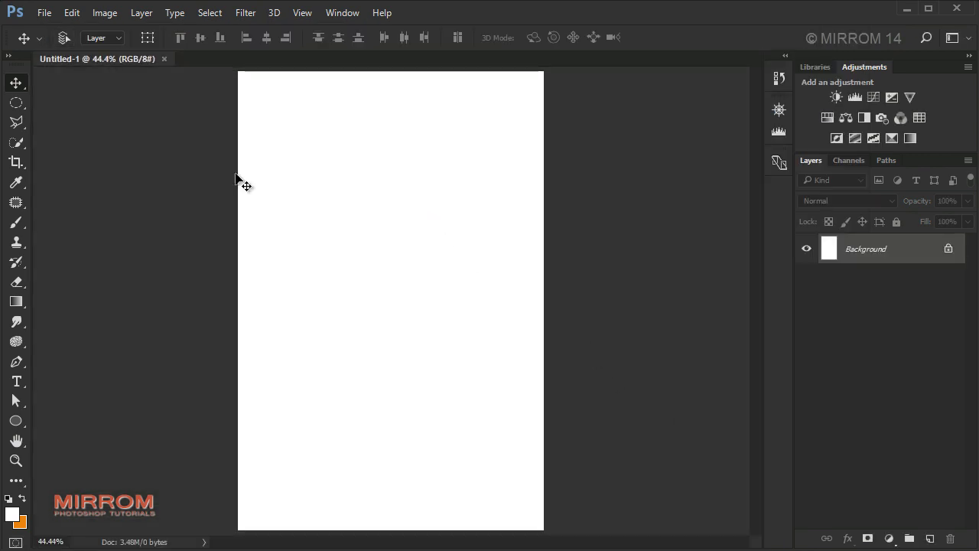
click(948, 250)
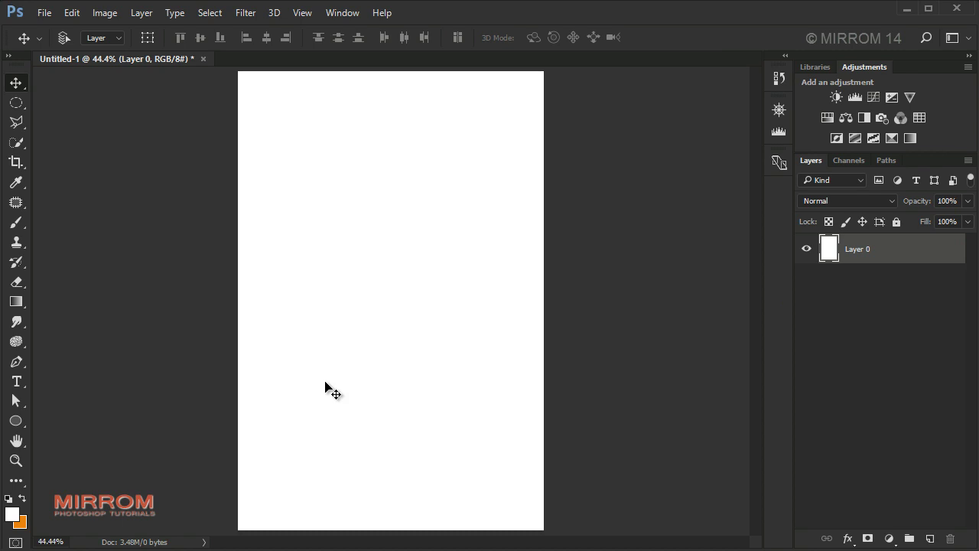
- Fill the whole canvas with near-black #010102
click(11, 514)
drag(566, 209, 361, 172)
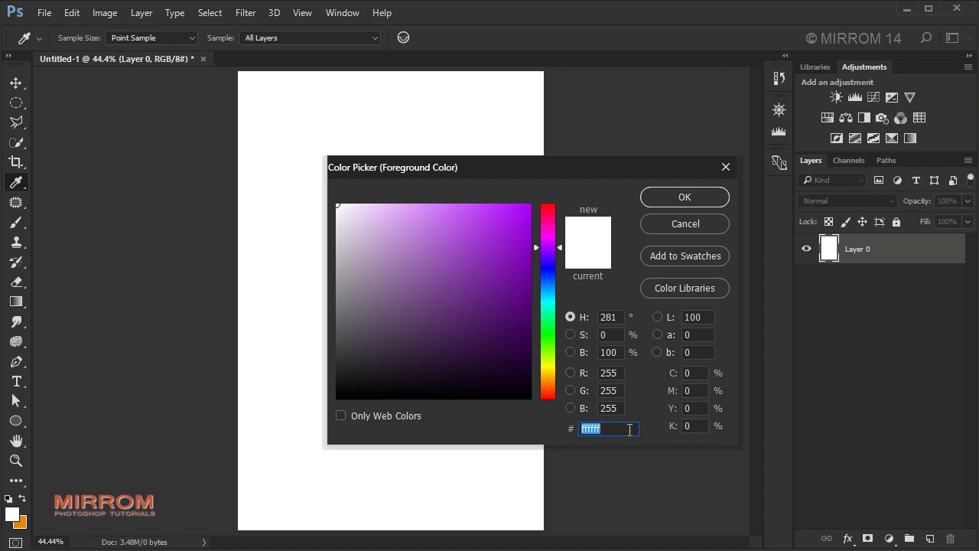
text(010102)
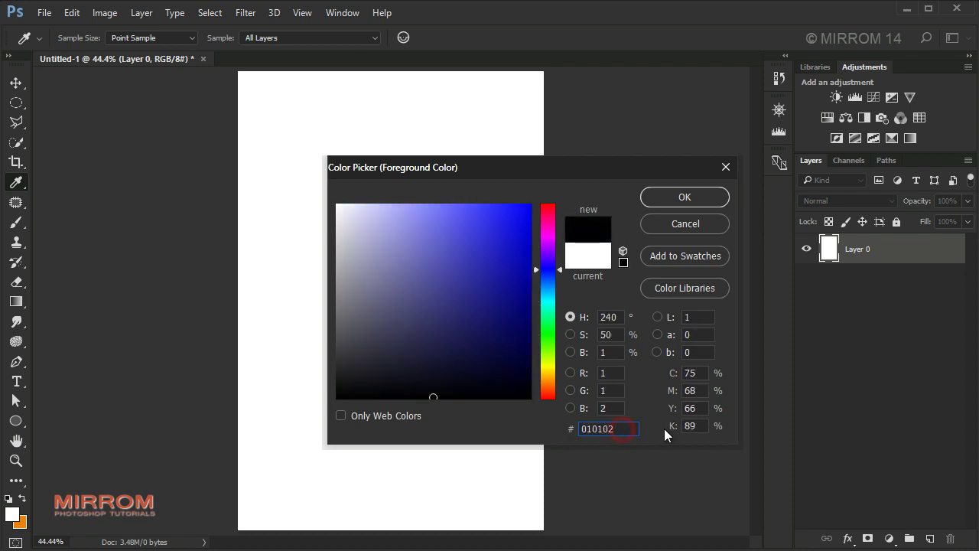
click(671, 198)
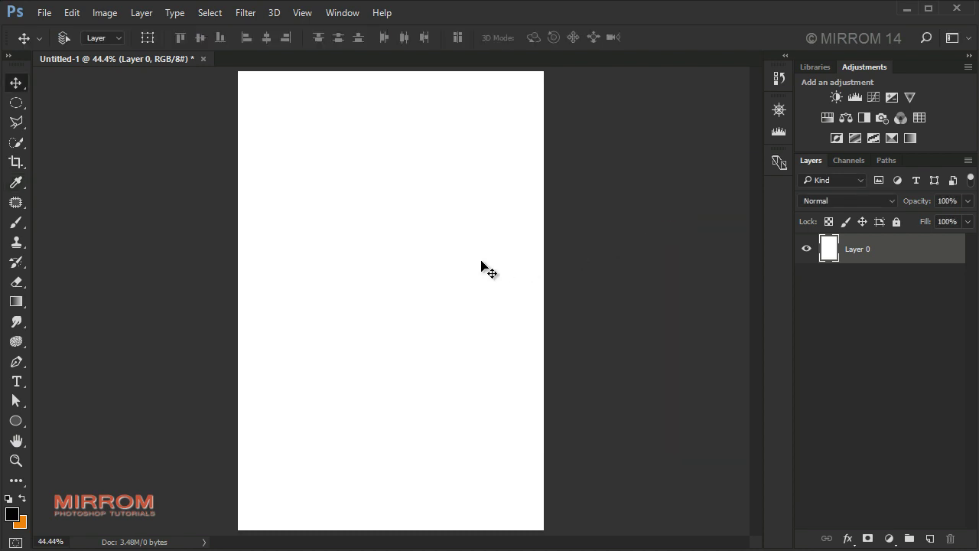
key(alt+BackSpace)
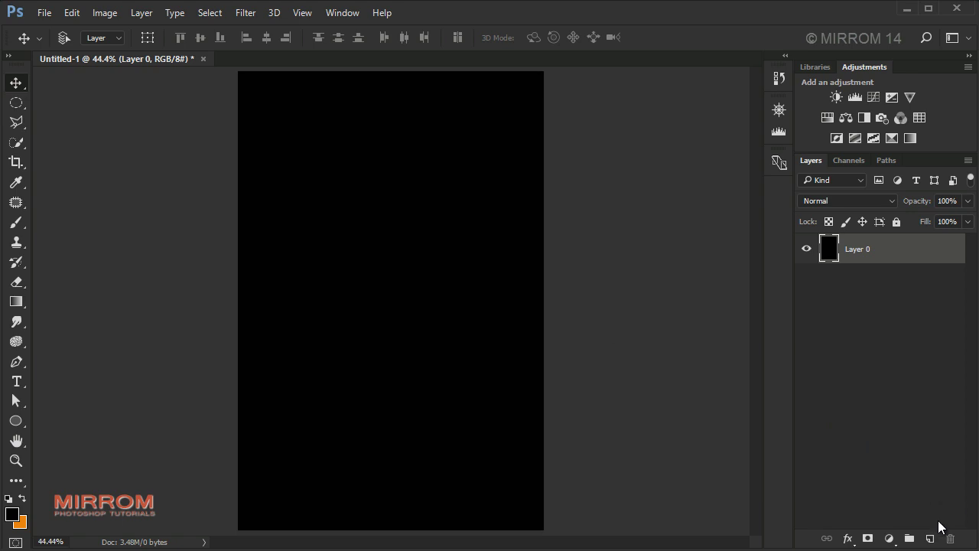
- Add an empty Layer 1 and set the foreground colour to peach #efa57d
click(929, 538)
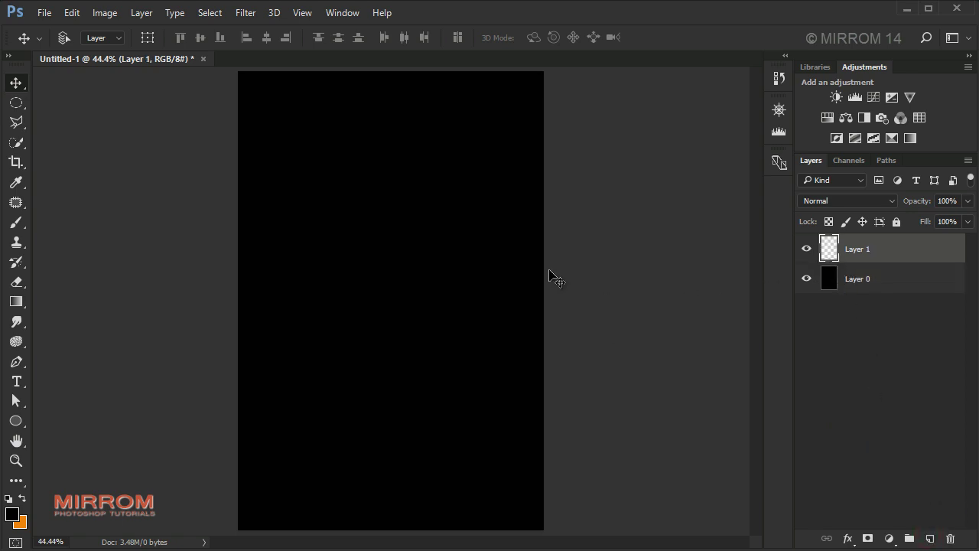
click(22, 498)
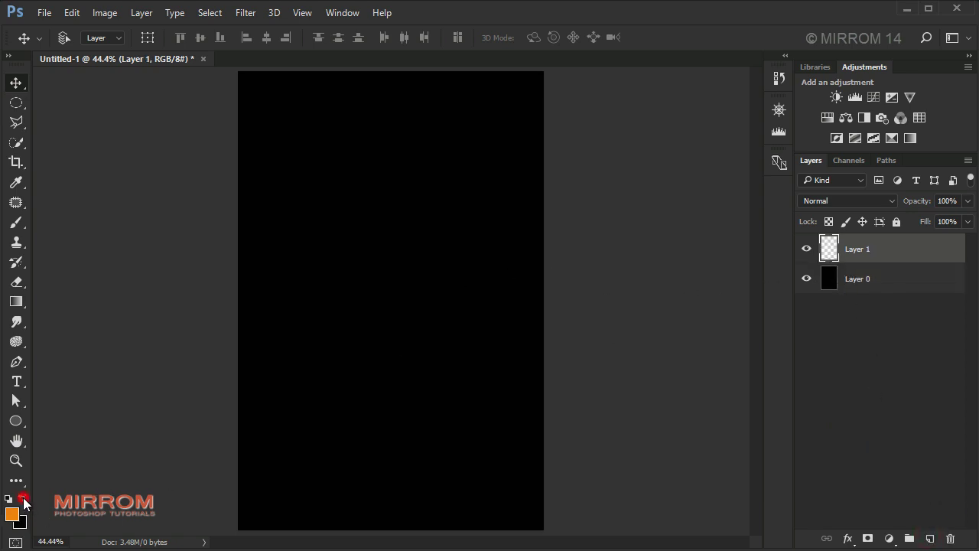
click(11, 514)
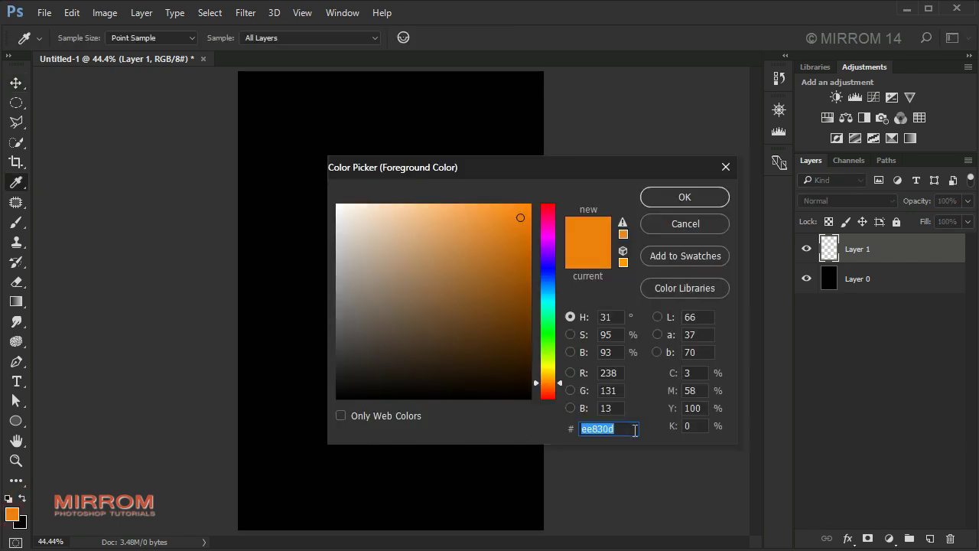
text(efa5)
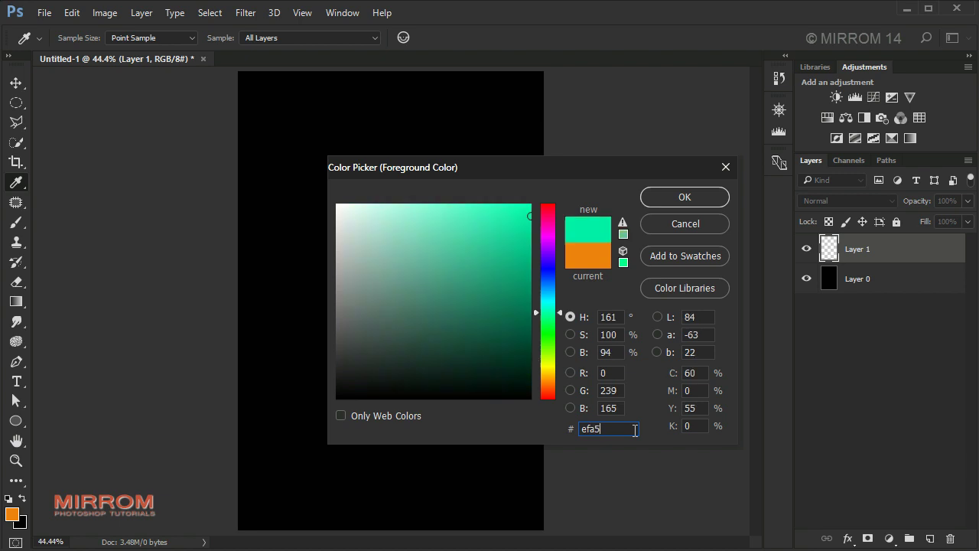
text(7d)
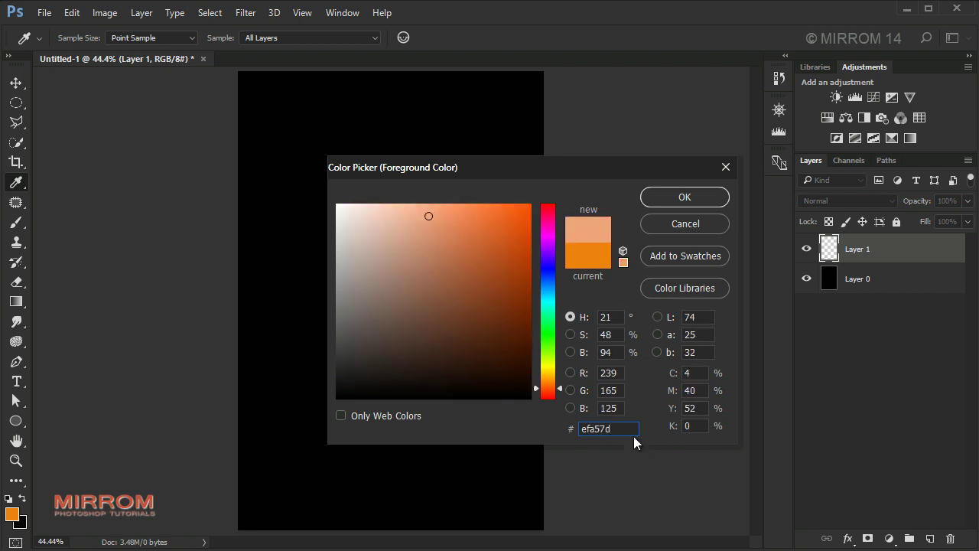
drag(633, 436, 540, 430)
click(627, 429)
click(667, 202)
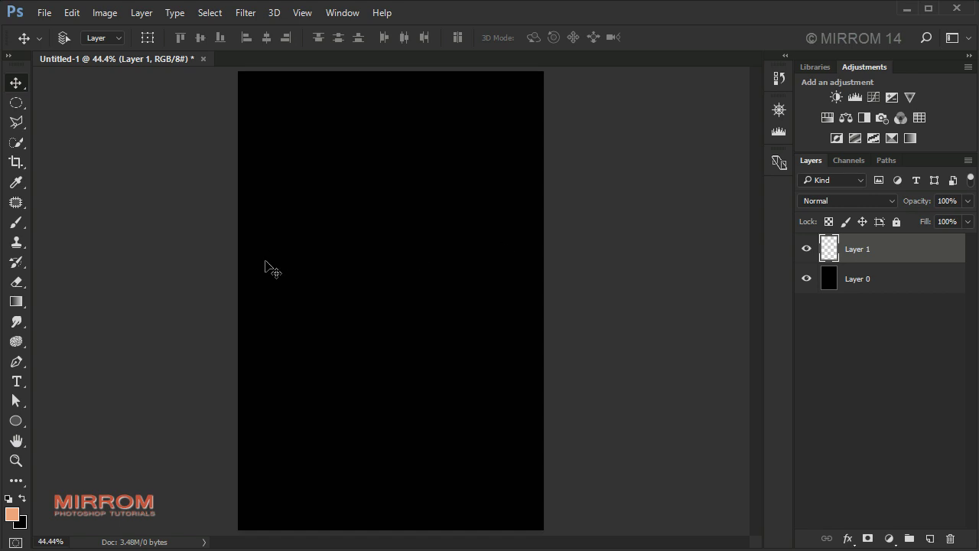
- Paint one 401 px, 0% hardness soft round peach dab near the canvas centre
click(16, 223)
click(44, 227)
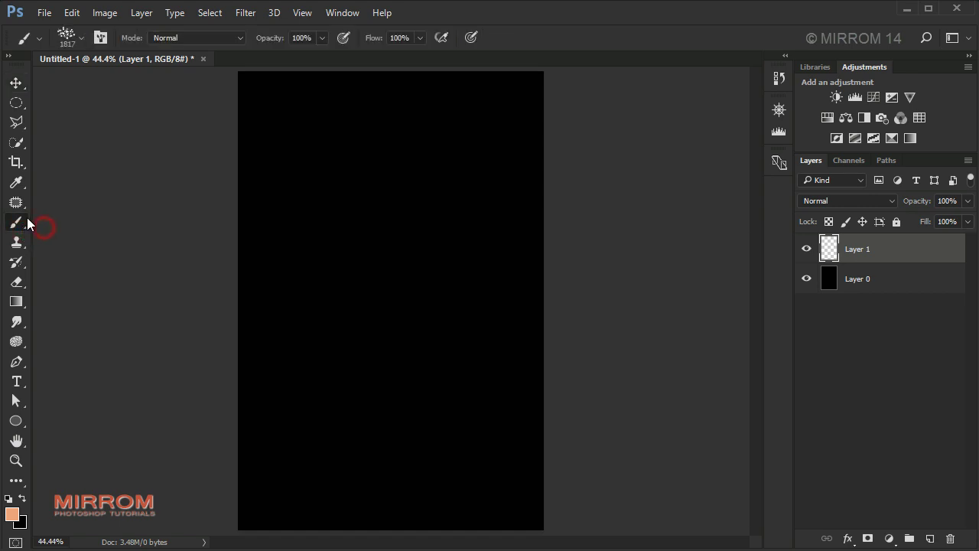
click(68, 38)
scroll(145, 191, down, 5)
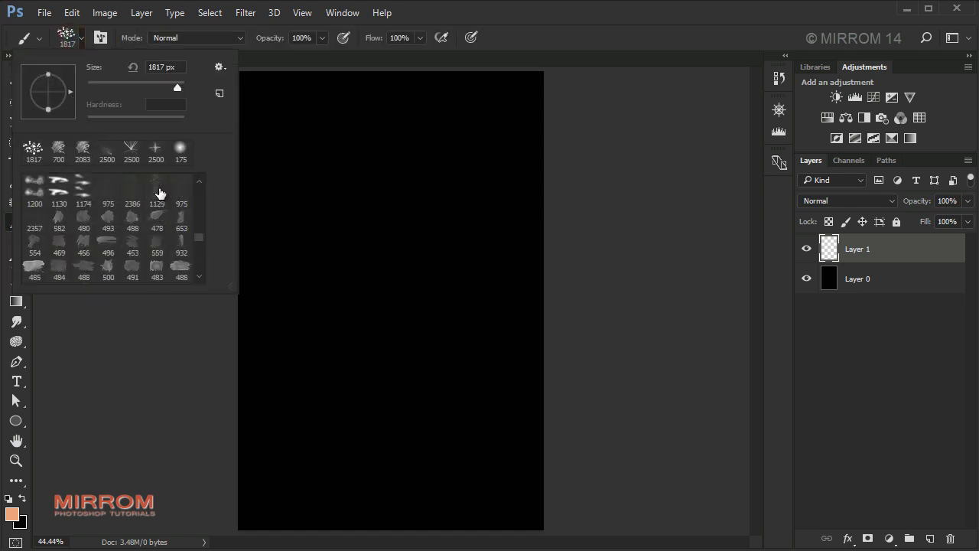
drag(201, 236, 198, 186)
click(156, 268)
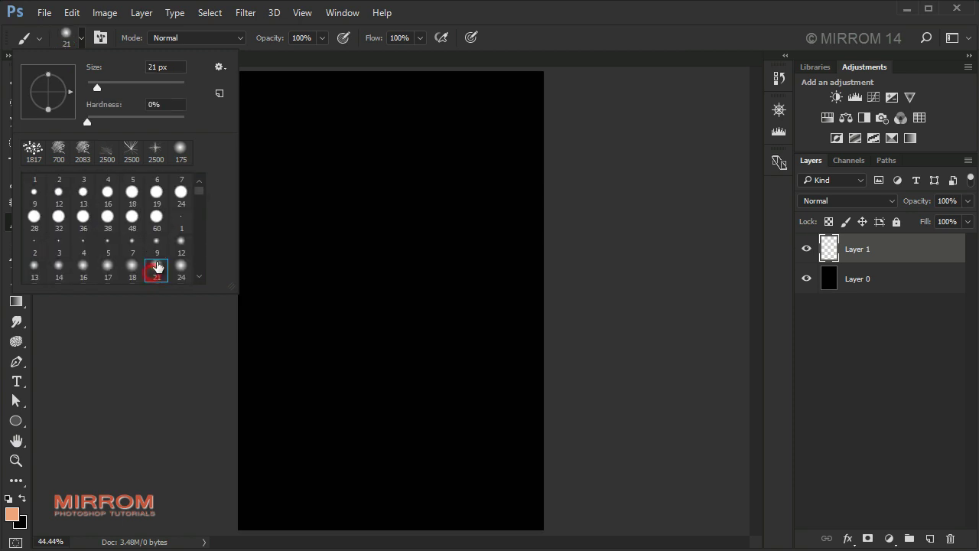
drag(130, 86, 170, 87)
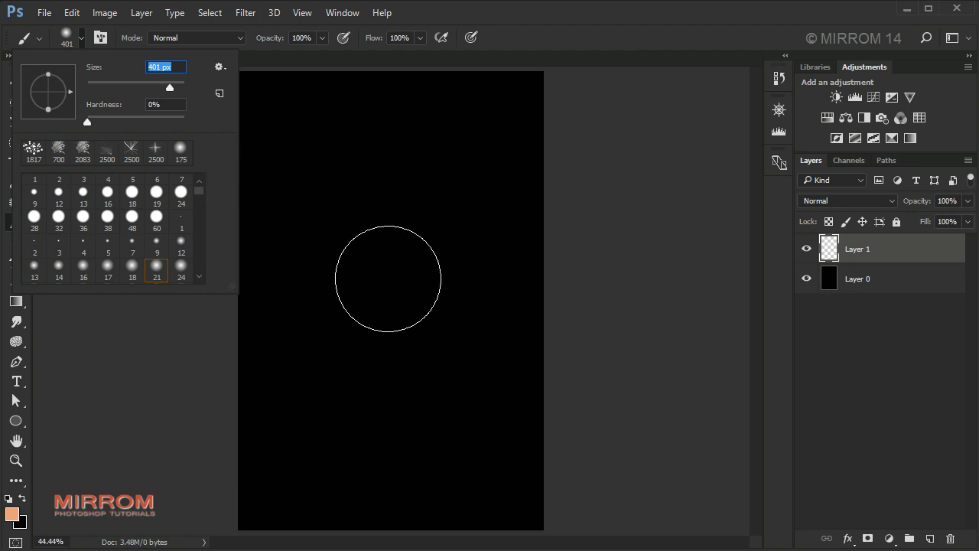
key(Return)
click(388, 279)
key(v)
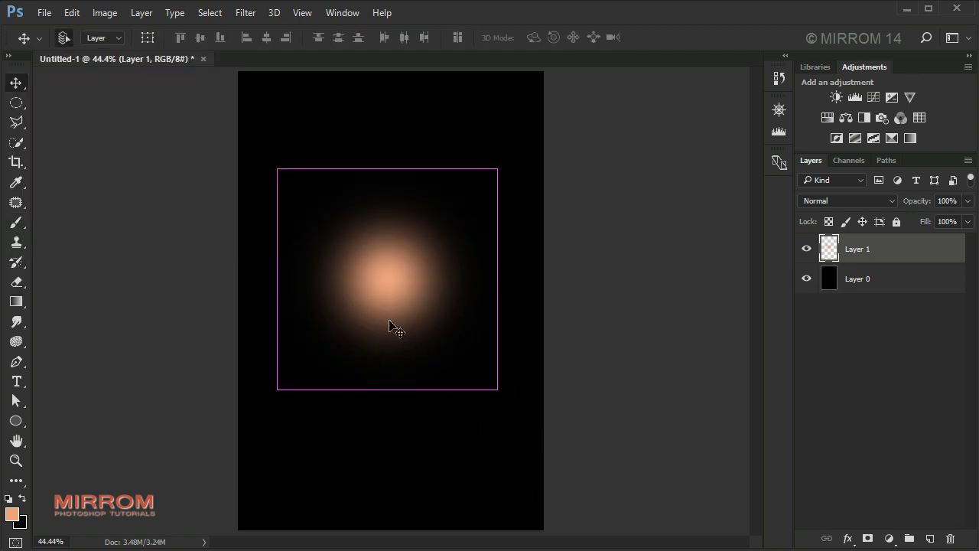
- Scale the peach glow proportionally to about 256% and commit the transform
key(ctrl)
key(ctrl+t)
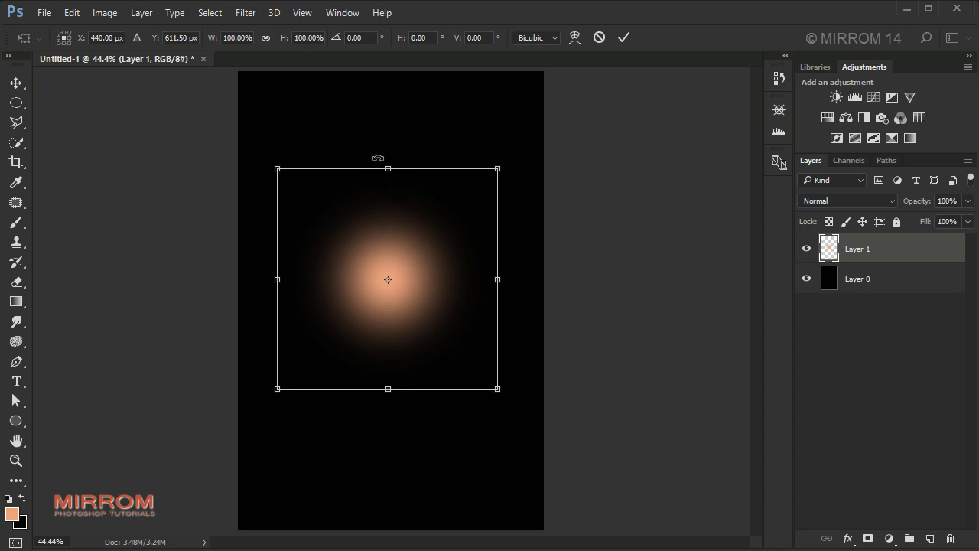
drag(497, 168, 547, 118)
drag(280, 120, 232, 73)
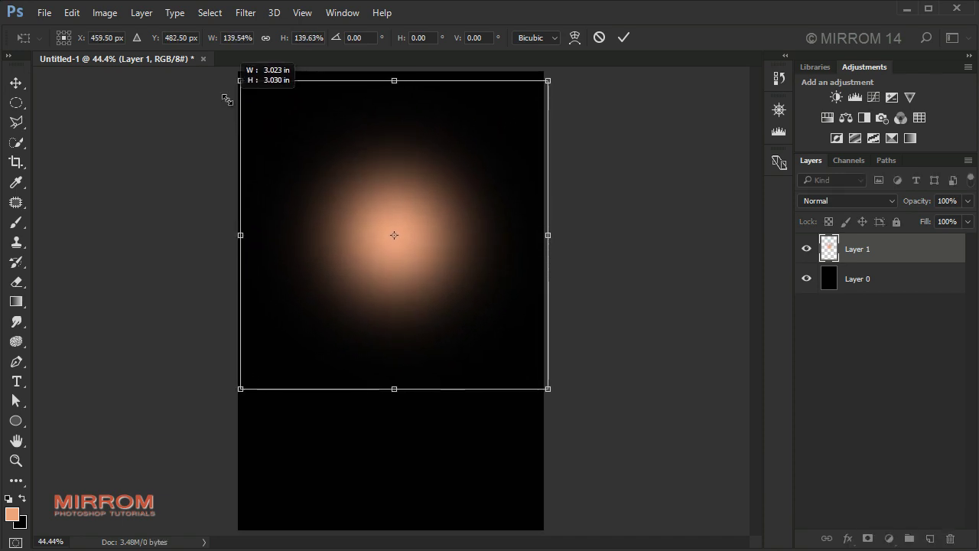
drag(336, 142, 364, 145)
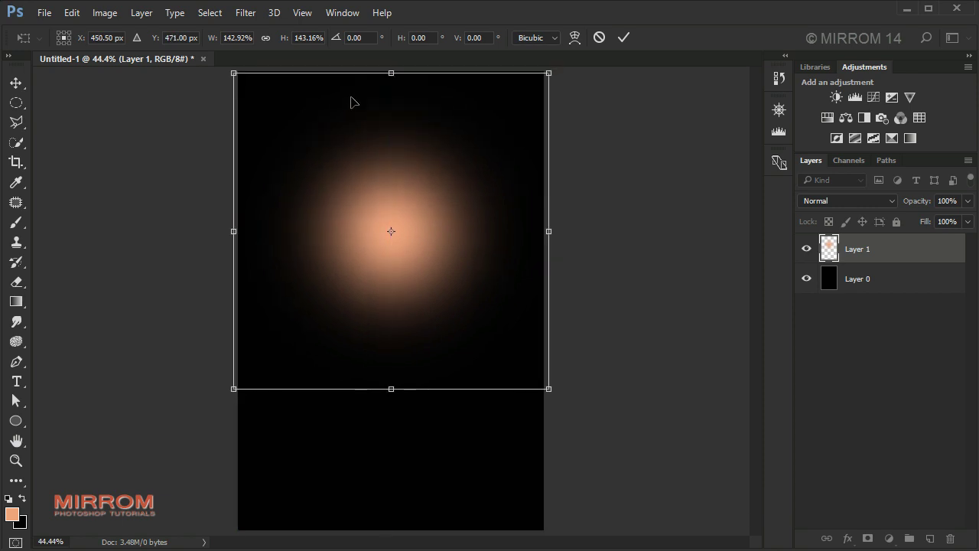
click(265, 38)
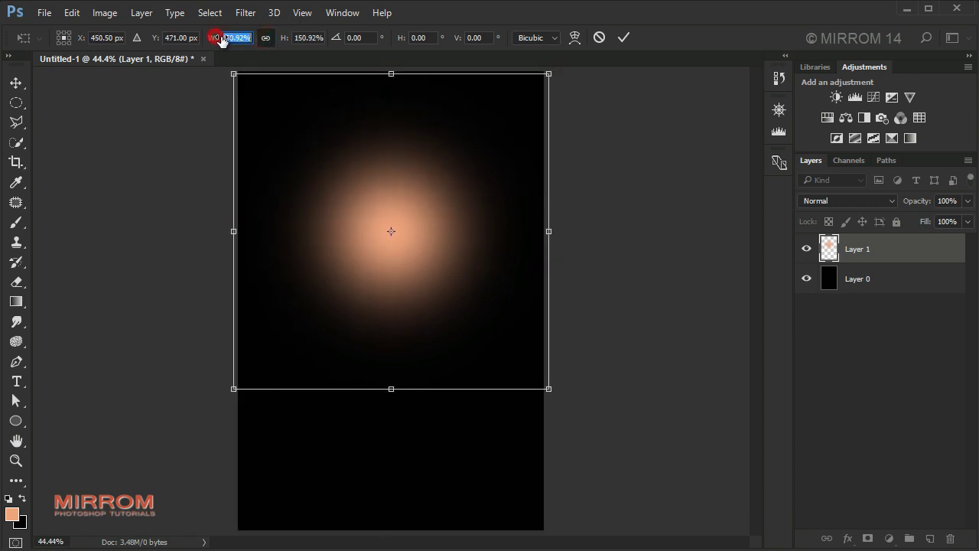
mouse_move(217, 38)
mouse_down()
mouse_move(267, 46)
mouse_move(239, 44)
mouse_up()
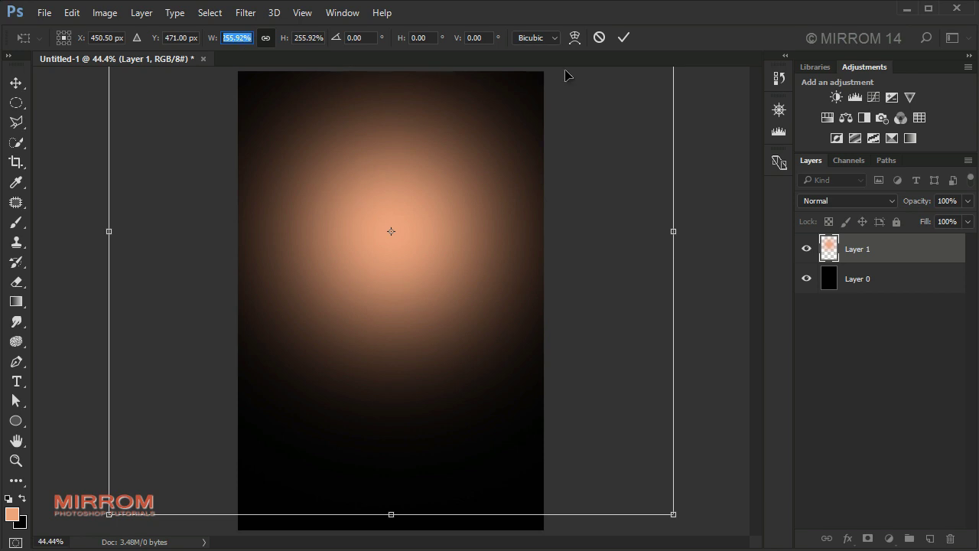
click(624, 38)
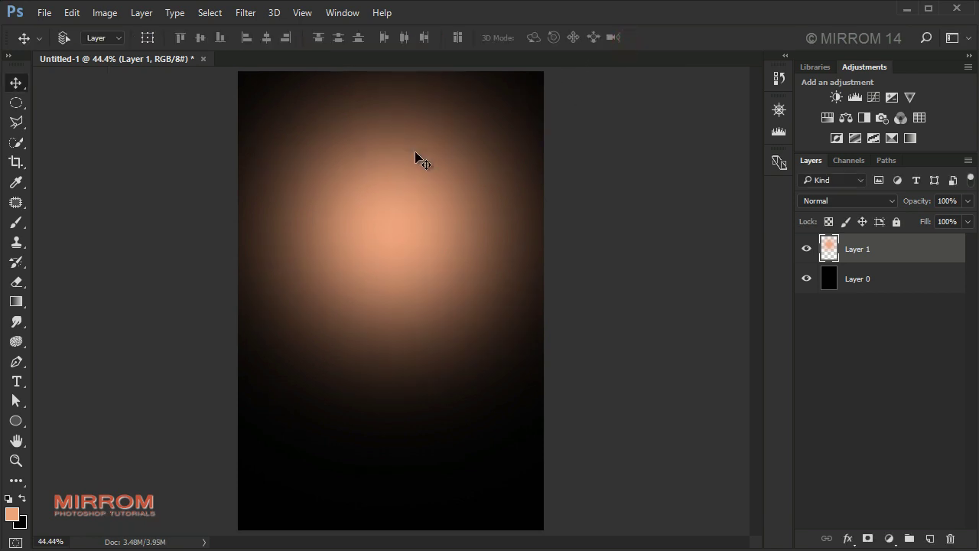
- Duplicate the peach glow, move the copy down and squash it flat
click(806, 248)
click(806, 249)
key(ctrl+j)
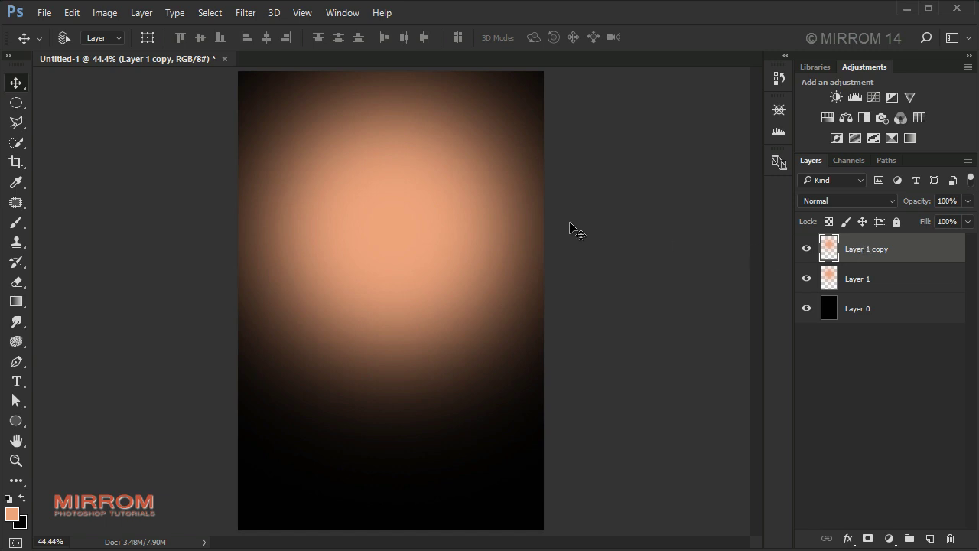
drag(409, 192, 400, 332)
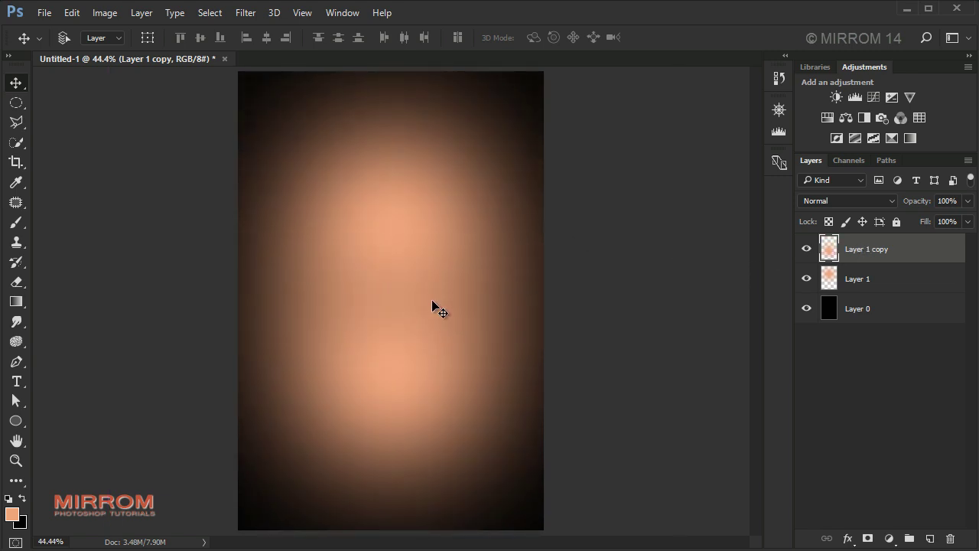
key(ctrl+t)
drag(392, 86, 400, 399)
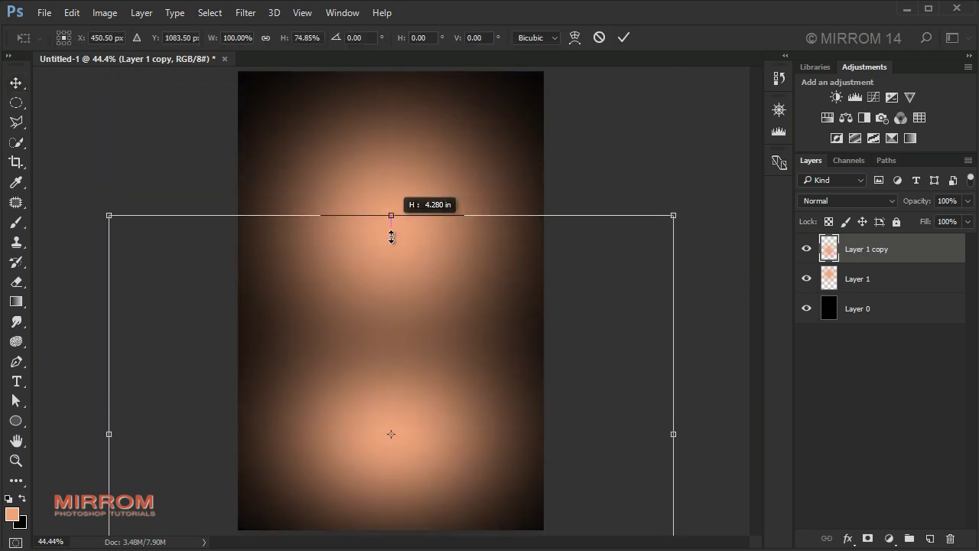
mouse_move(391, 340)
mouse_down()
mouse_move(387, 416)
mouse_move(408, 416)
mouse_move(392, 394)
mouse_up()
click(623, 38)
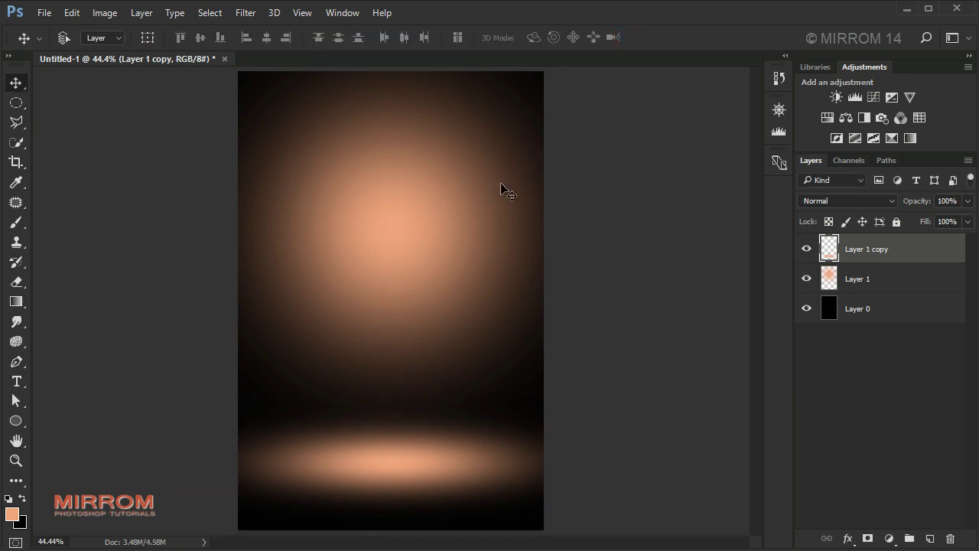
click(409, 454)
- Make the floor glow slightly taller and nudge it upward
key(ctrl+t)
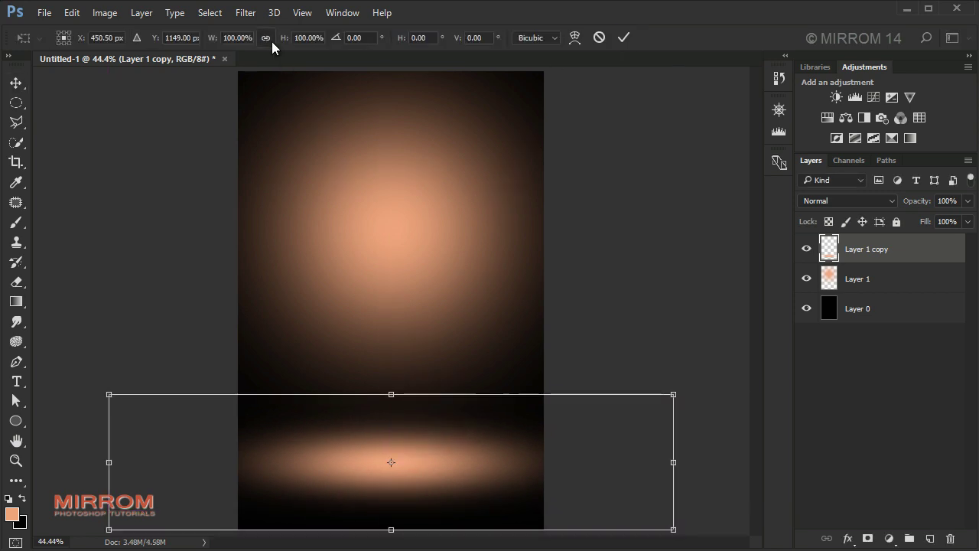
scroll(239, 38, down, 8)
scroll(240, 38, down, 7)
scroll(239, 38, down, 3)
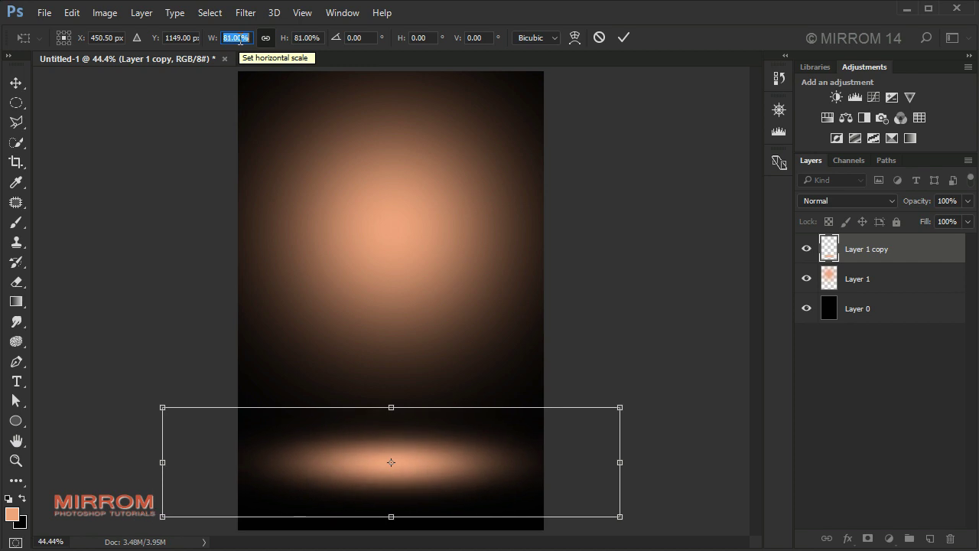
scroll(239, 39, down, 3)
scroll(239, 38, down, 1)
scroll(239, 38, down, 1)
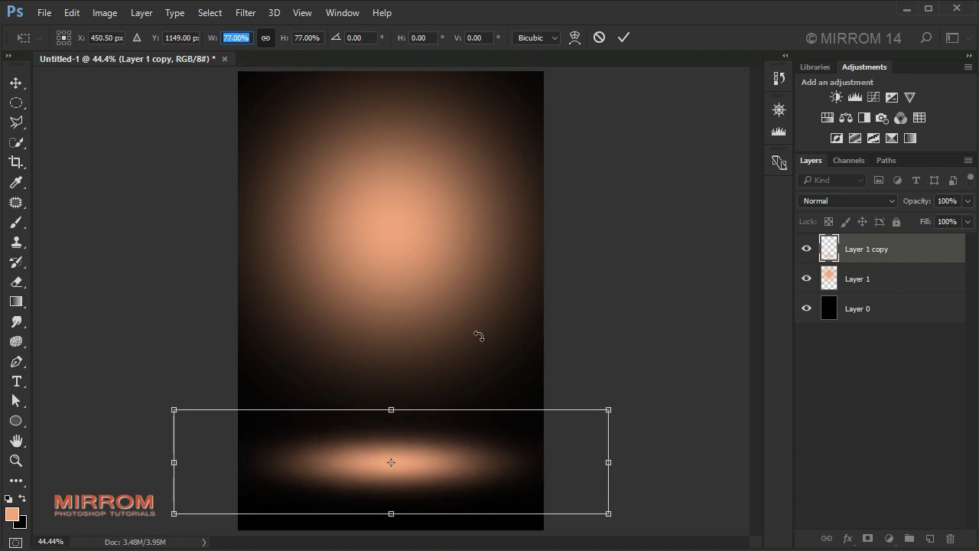
drag(396, 409, 399, 374)
key(Return)
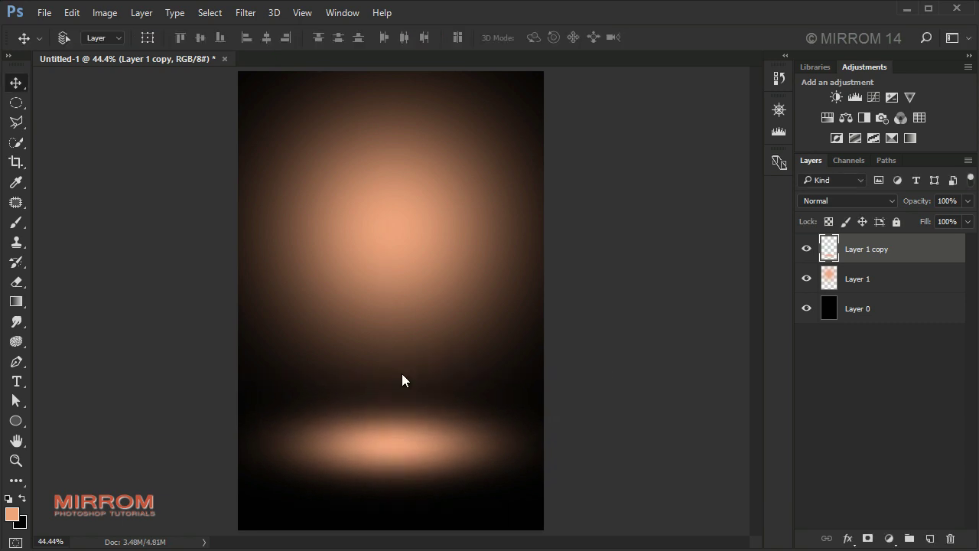
key(shift+Up)
key(shift+Up)
- Refine the floor glow's top and bottom edges, keeping Layer 1 copy selected
key(ctrl+t)
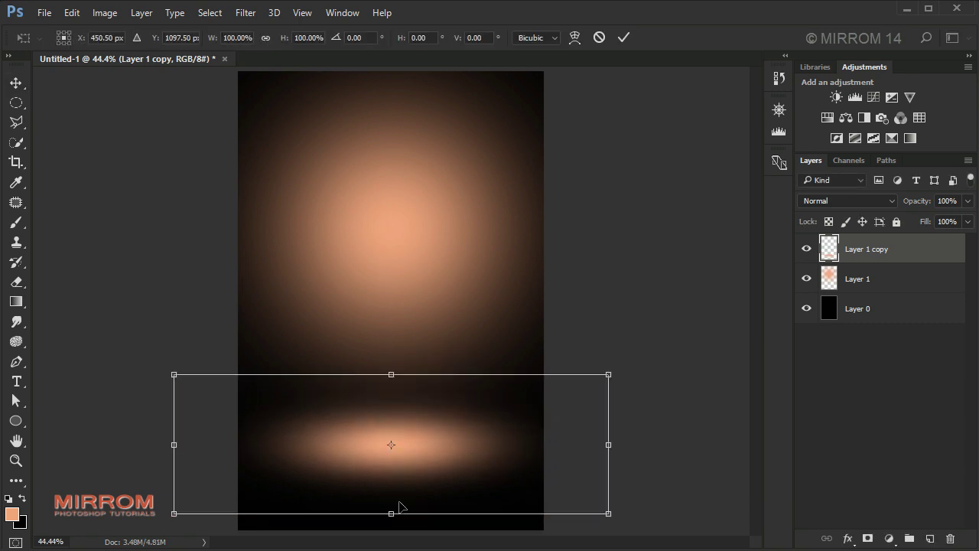
mouse_move(392, 510)
mouse_down()
mouse_move(402, 537)
mouse_move(391, 535)
mouse_up()
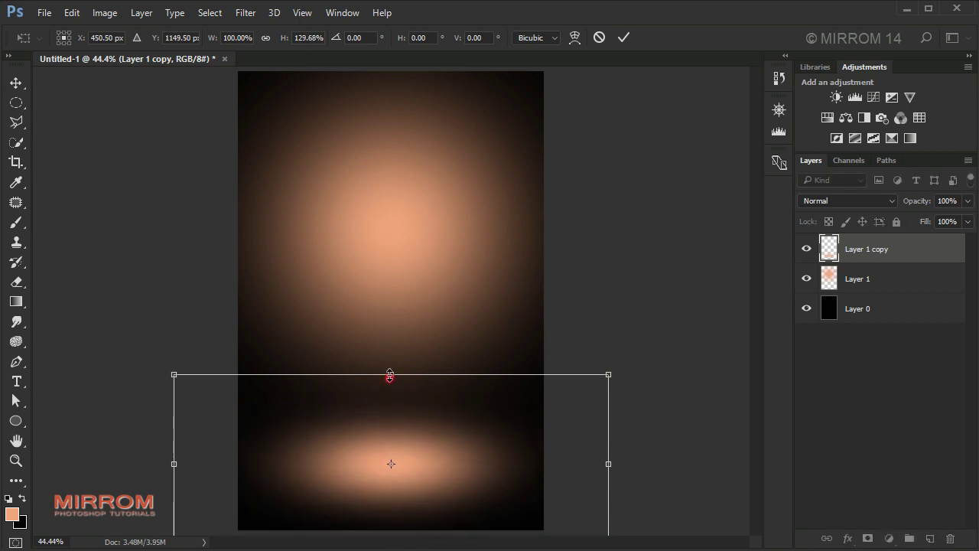
drag(390, 374, 390, 363)
key(Return)
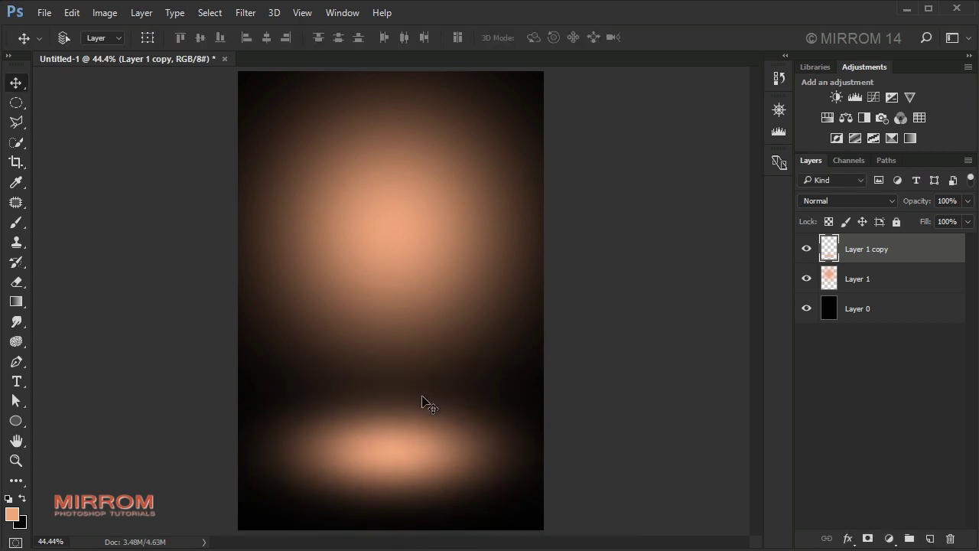
key(ctrl+t)
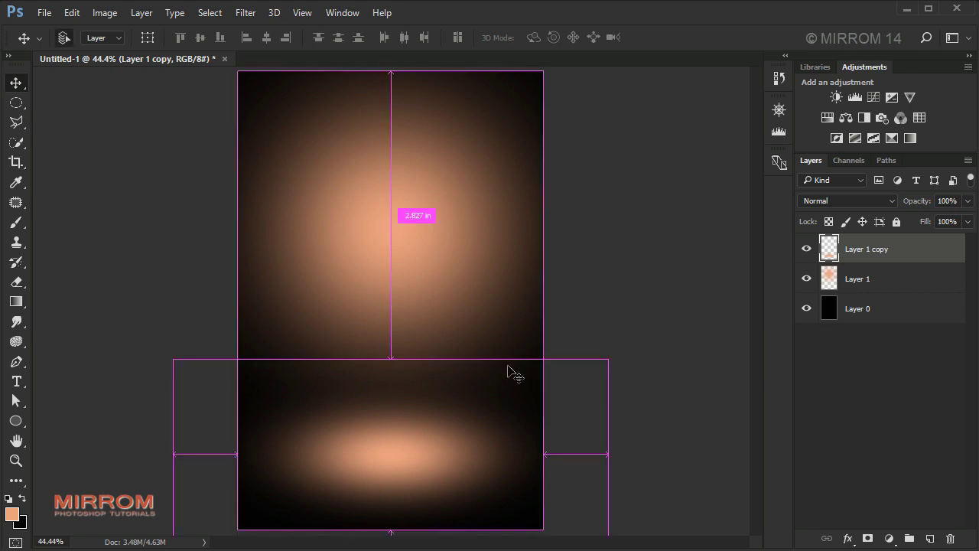
drag(391, 360, 393, 378)
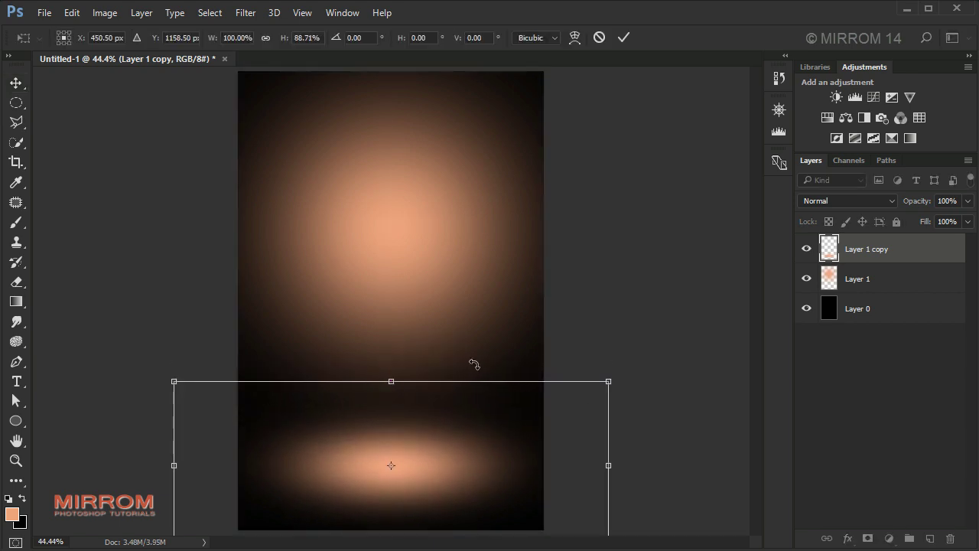
key(Return)
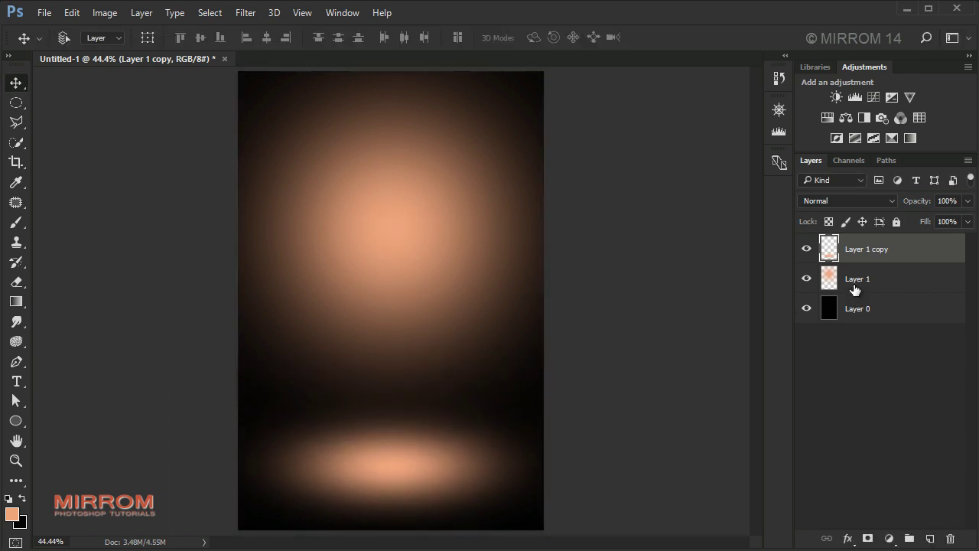
click(855, 289)
click(866, 262)
- Add a Gradient Map adjustment using the tan multi-stop gradient preset
click(911, 139)
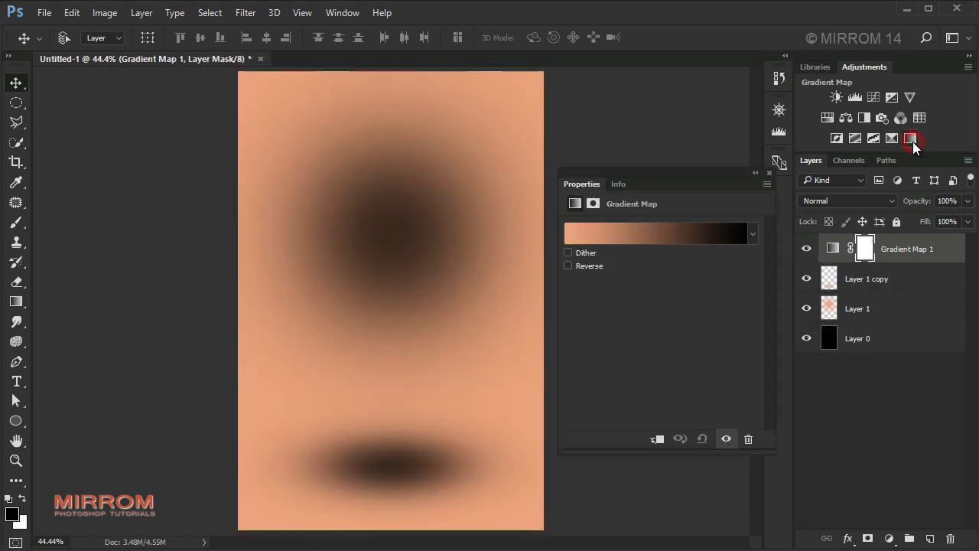
click(705, 240)
drag(749, 170, 750, 227)
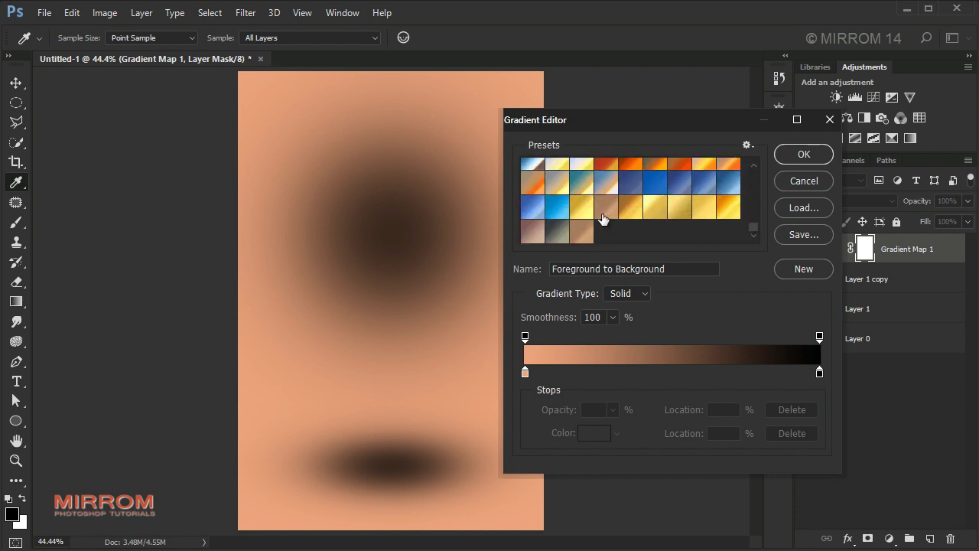
click(604, 212)
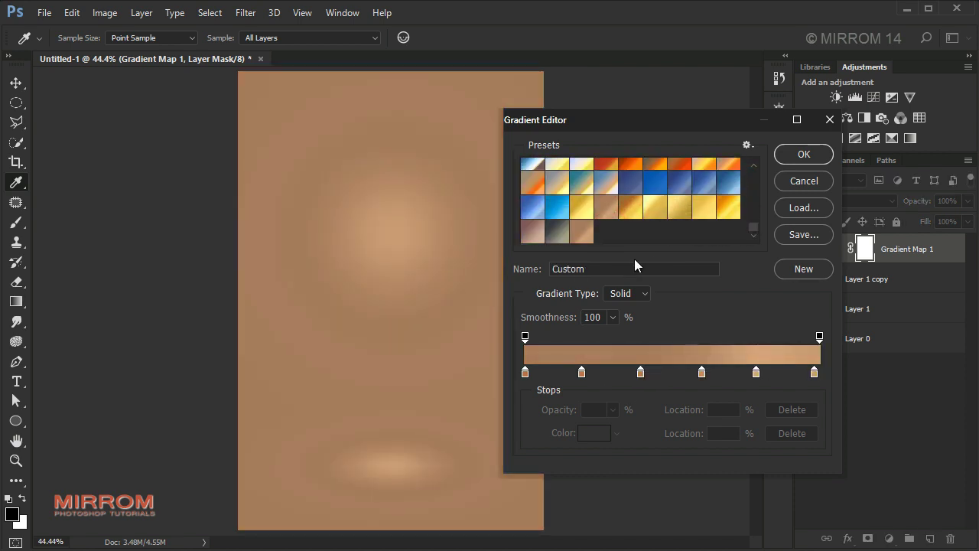
click(803, 153)
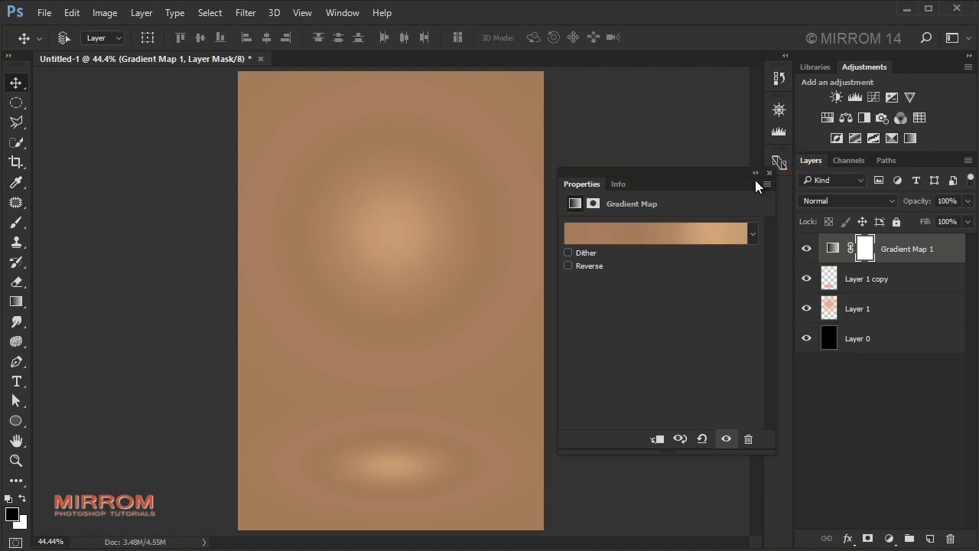
click(767, 176)
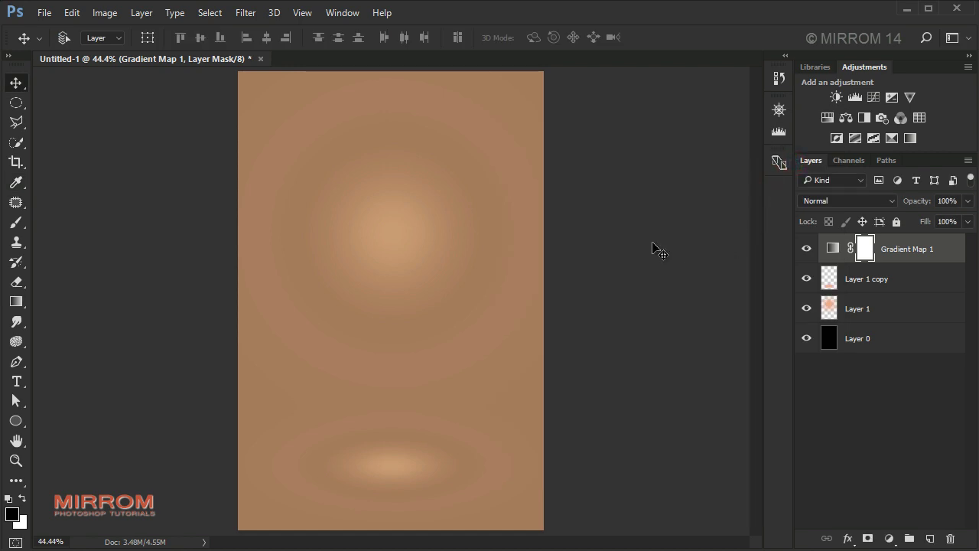
- Set Gradient Map 1's blend mode to Multiply
click(832, 247)
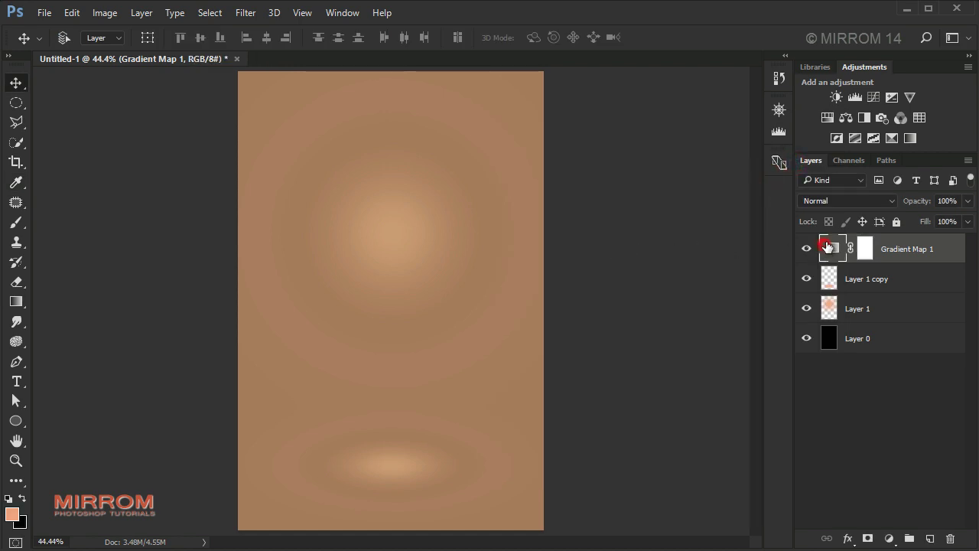
click(845, 200)
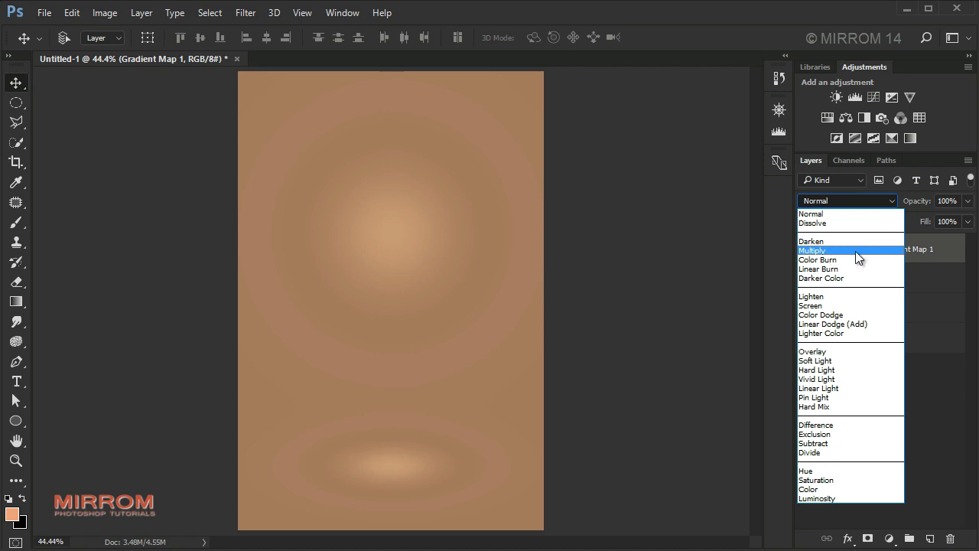
click(855, 251)
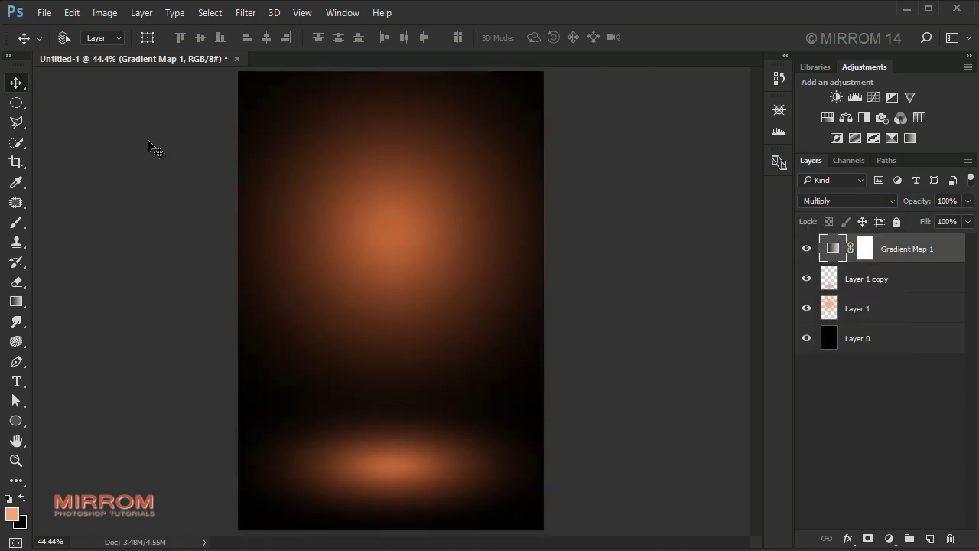
- Place the concert photo embedded, scale it proportionally and move it toward the top
click(44, 13)
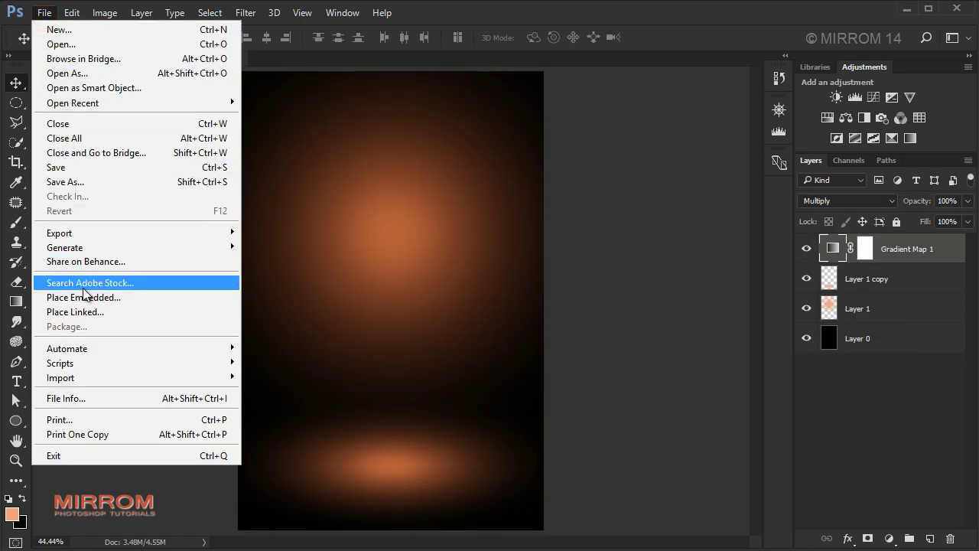
click(128, 297)
mouse_move(406, 275)
mouse_down()
mouse_move(399, 247)
mouse_move(397, 263)
mouse_up()
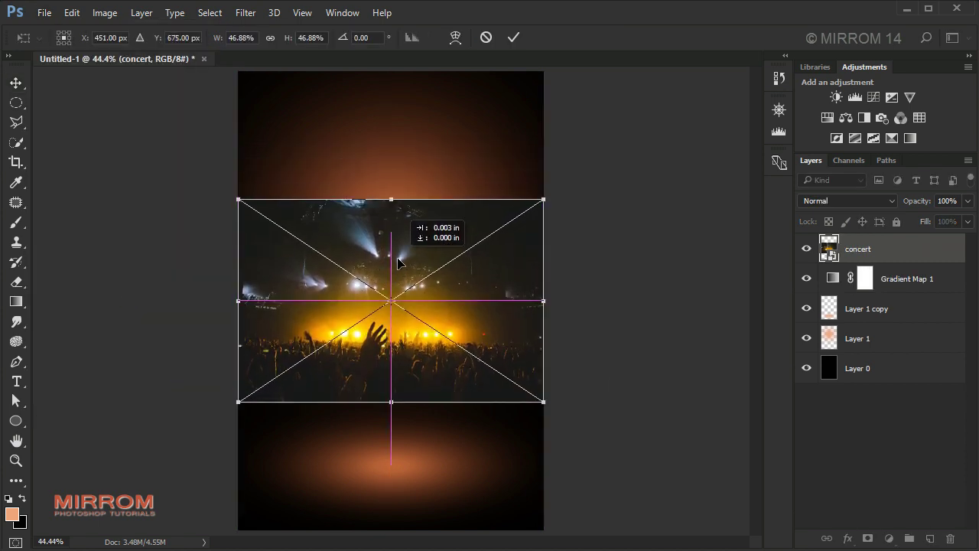
click(271, 37)
drag(218, 38, 229, 38)
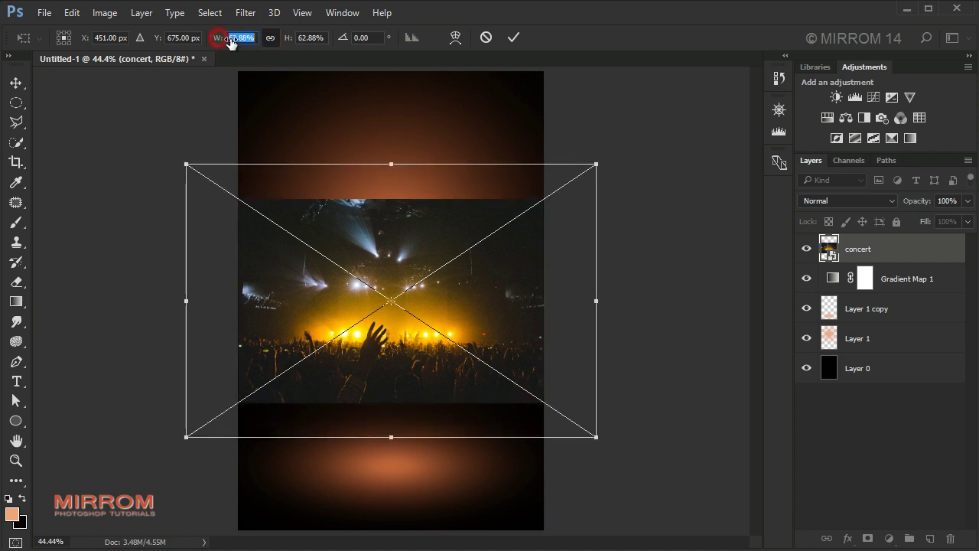
drag(377, 212, 376, 160)
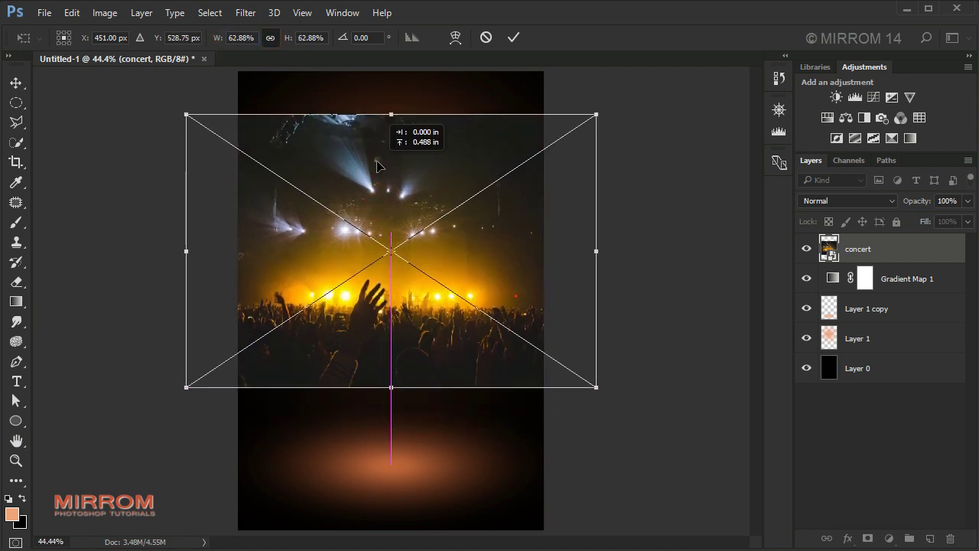
click(513, 37)
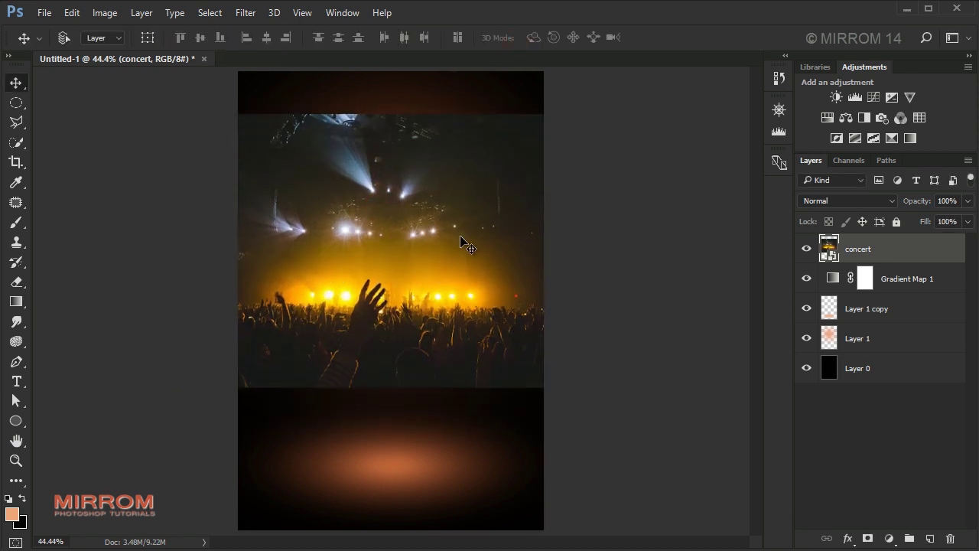
- Set the concert photo to Screen blend mode and adjust its size and position
click(827, 201)
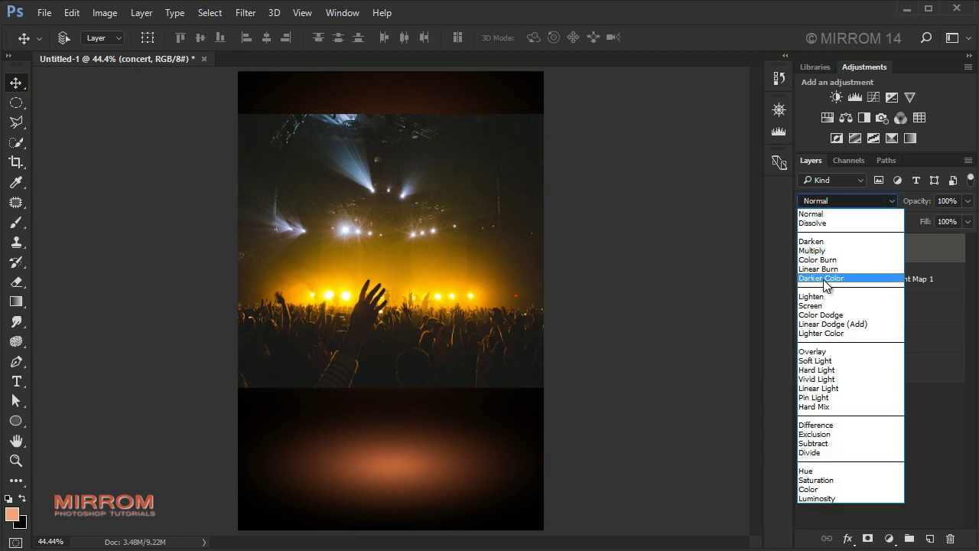
click(859, 305)
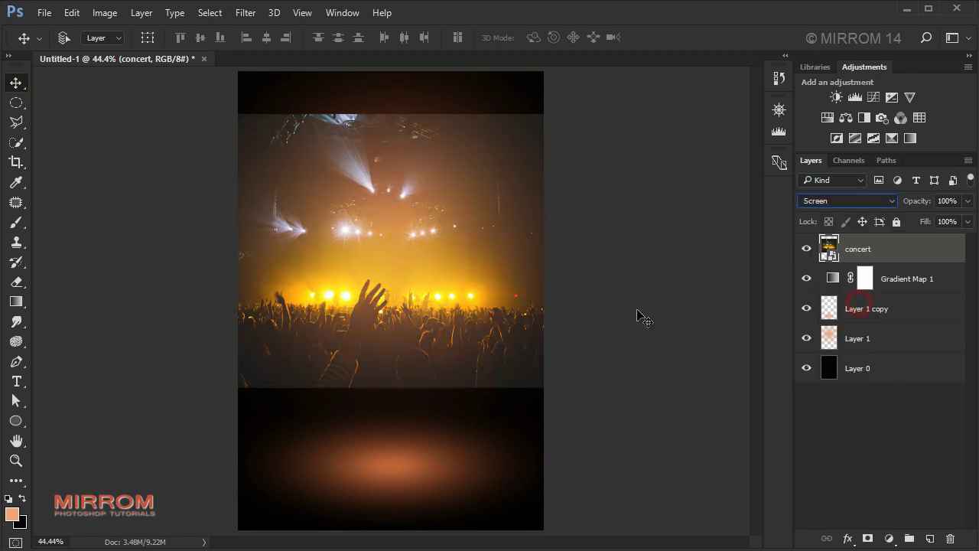
drag(459, 276, 462, 284)
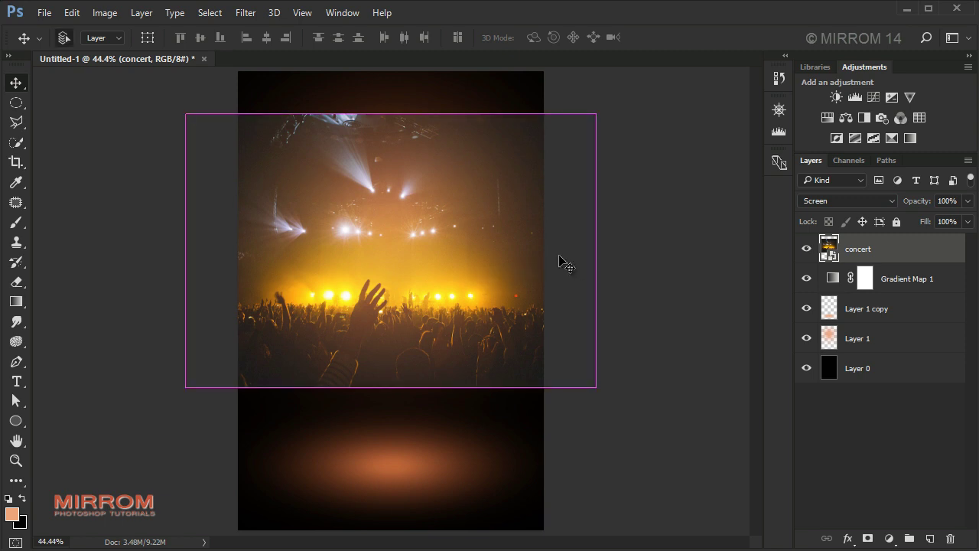
key(ctrl+t)
click(270, 38)
click(249, 35)
scroll(248, 35, up, 9)
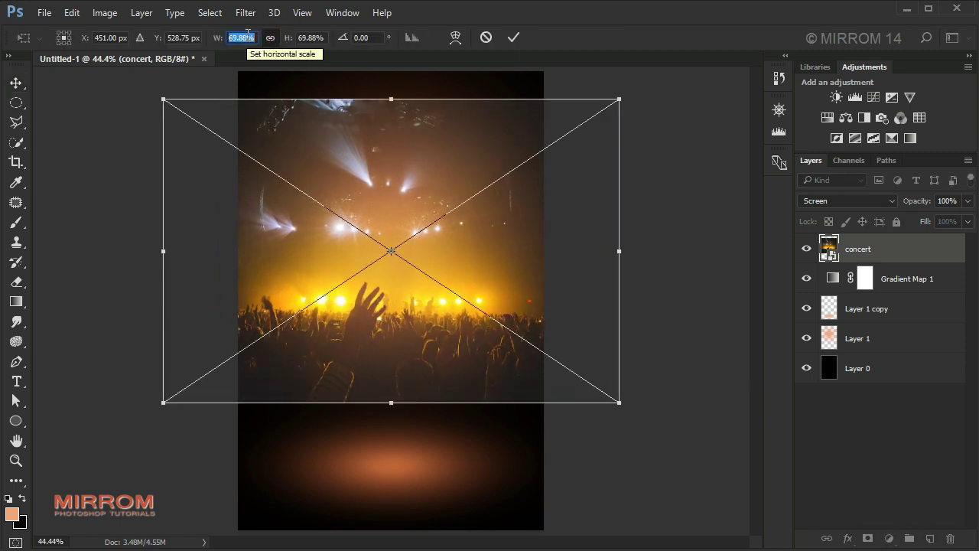
mouse_move(388, 195)
mouse_down()
mouse_move(389, 161)
mouse_move(393, 211)
mouse_up()
key(Return)
- Shrink the concert photo to about 60% and raise it higher on the poster
key(ctrl+t)
drag(625, 112, 606, 123)
drag(157, 123, 214, 158)
mouse_move(425, 203)
mouse_down()
mouse_move(410, 179)
mouse_move(410, 145)
mouse_move(459, 160)
mouse_up()
click(514, 37)
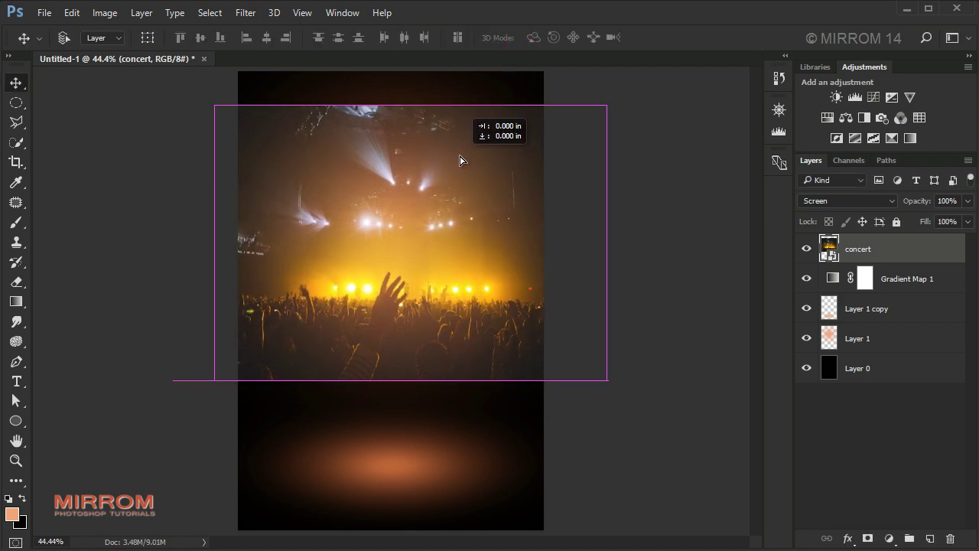
- Fade the top of the concert photo with a black-to-white mask gradient
click(16, 300)
click(52, 304)
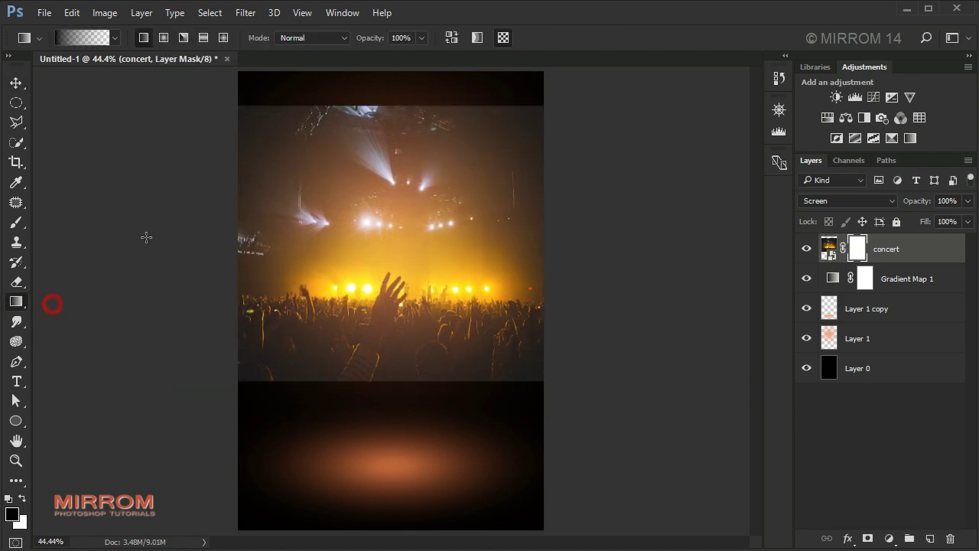
drag(429, 205, 430, 205)
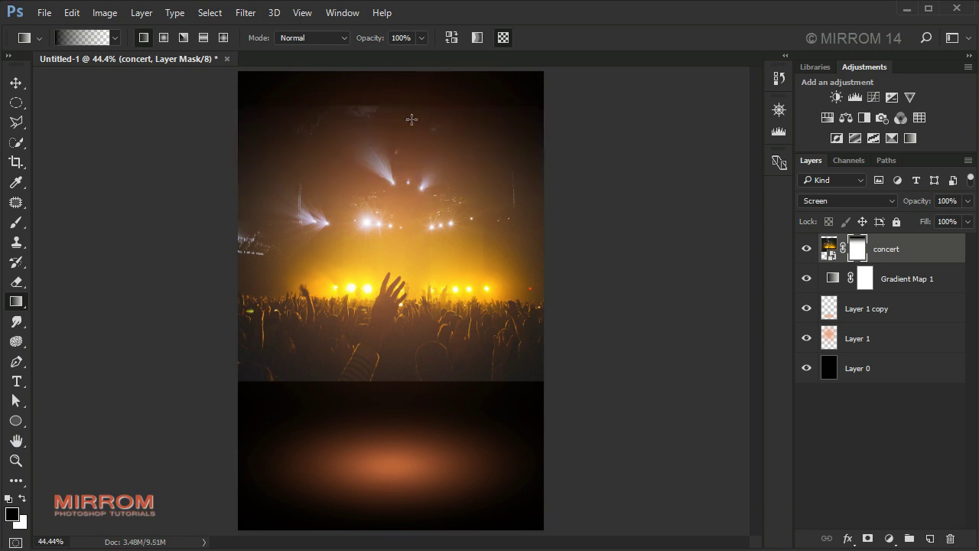
drag(406, 120, 405, 243)
drag(397, 86, 398, 153)
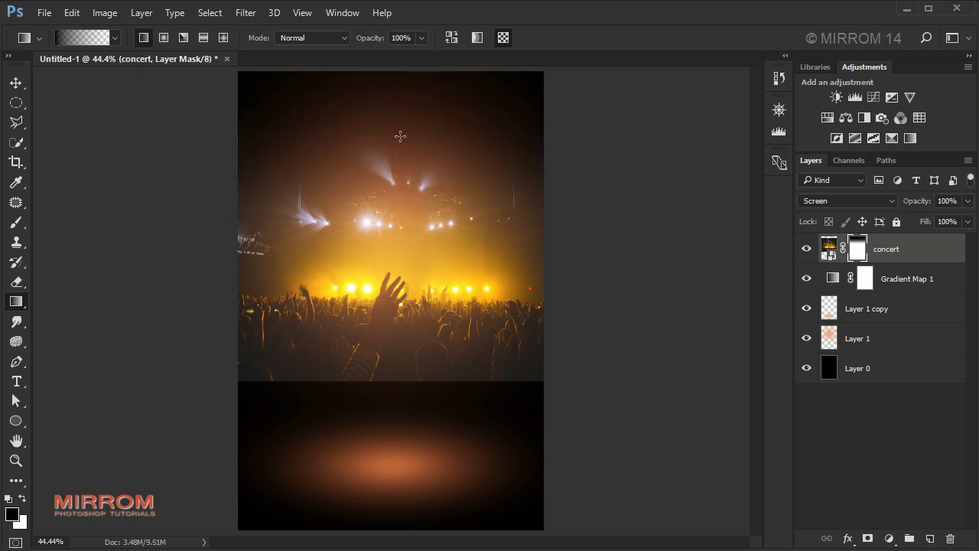
drag(404, 90, 406, 193)
- Fade the bottom of the concert photo into the dark background with a mask gradient
drag(403, 389, 399, 259)
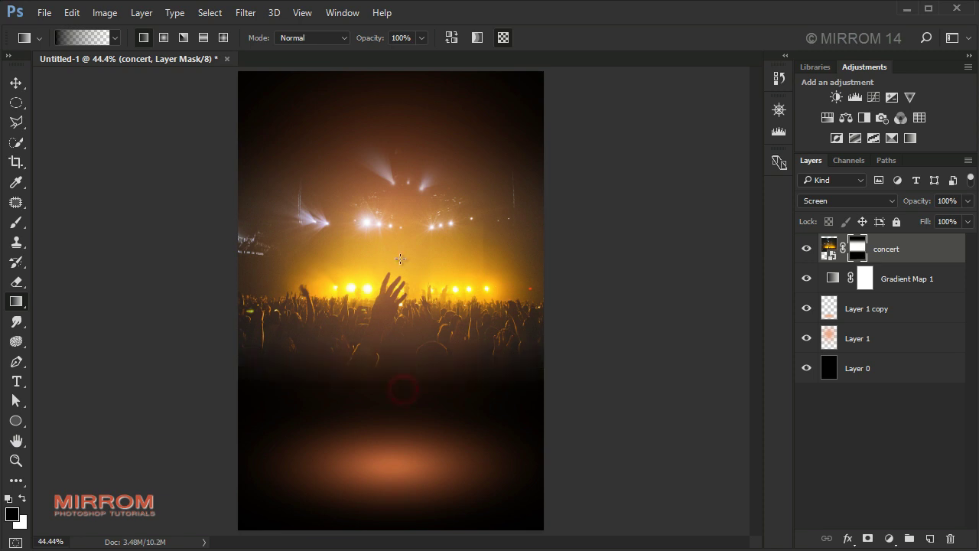
drag(394, 398, 397, 266)
drag(394, 434, 400, 287)
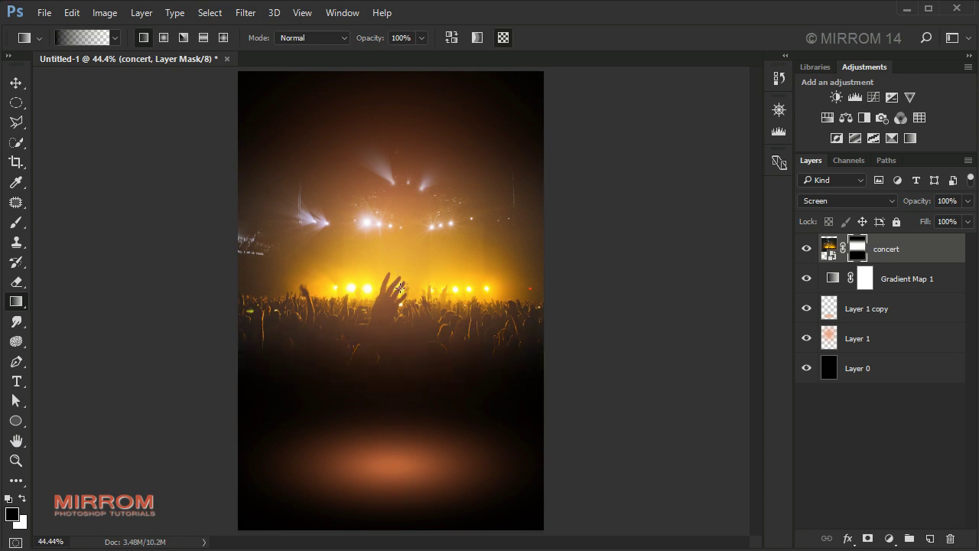
drag(389, 396, 385, 304)
key(v)
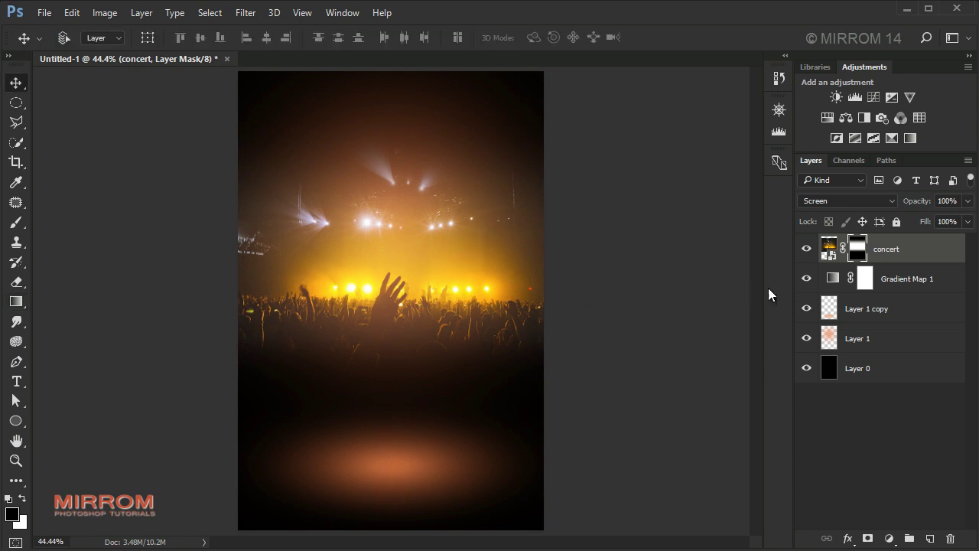
- Add a Hue/Saturation layer clipped to the concert photo with Saturation -77
click(826, 118)
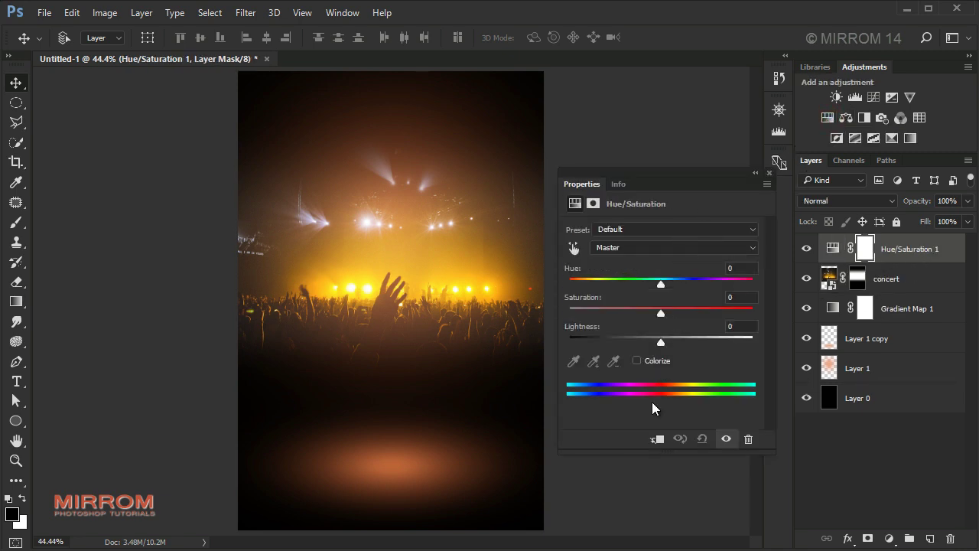
click(656, 440)
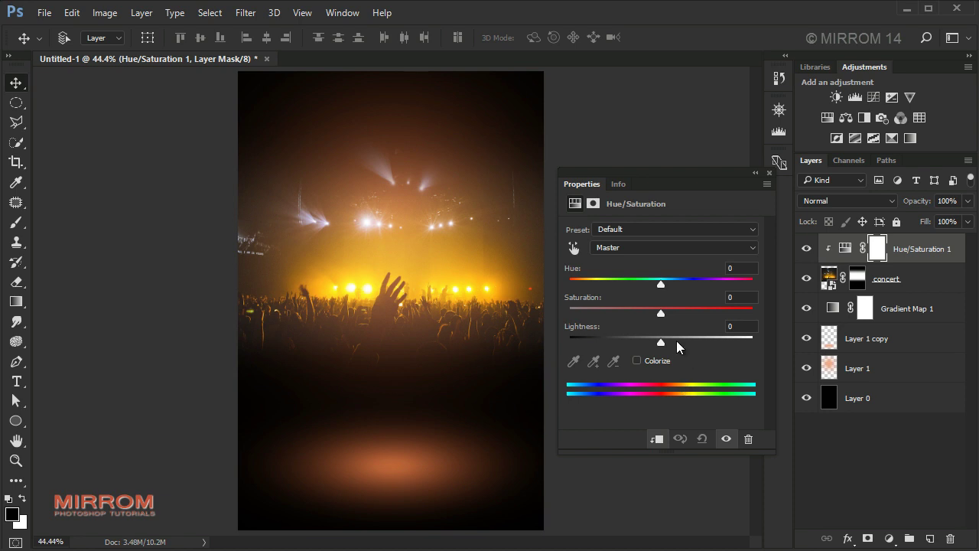
drag(661, 313, 597, 314)
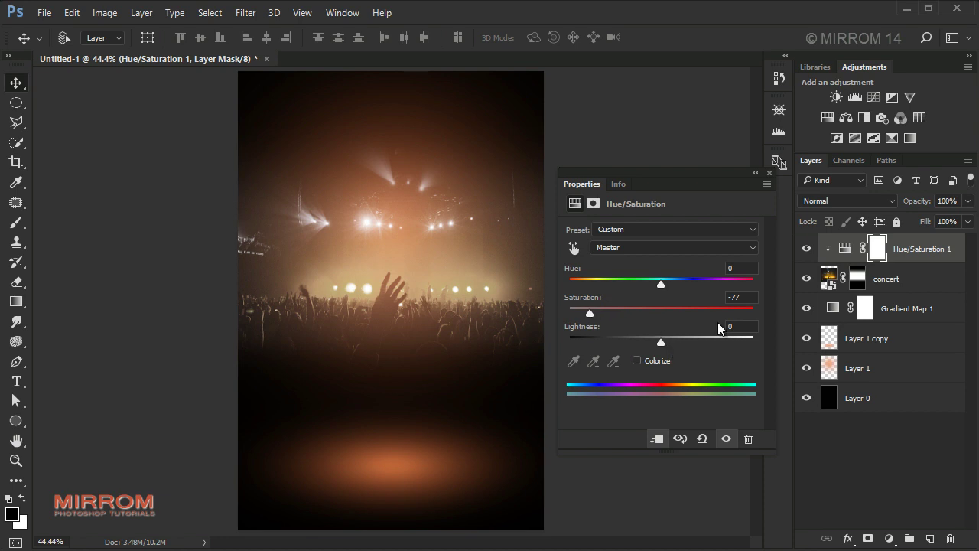
click(745, 297)
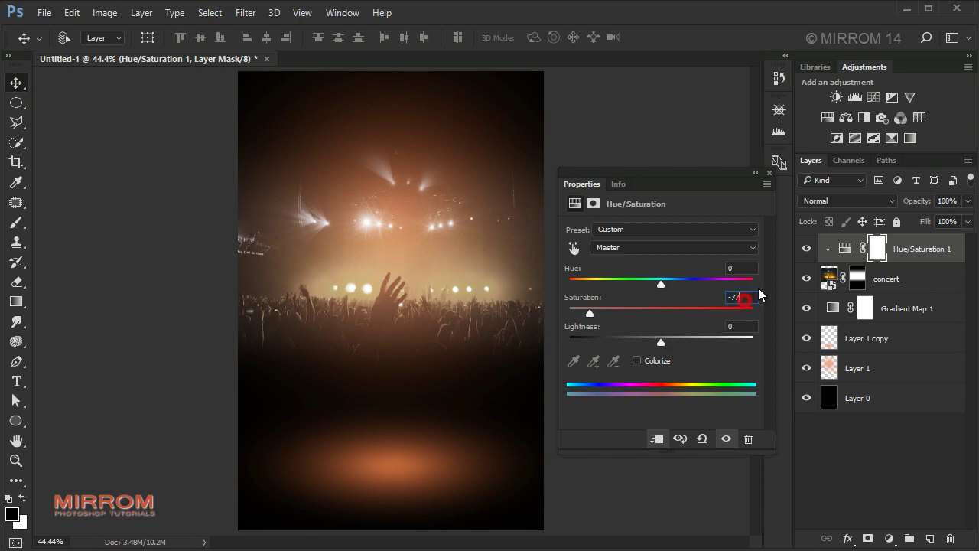
click(769, 172)
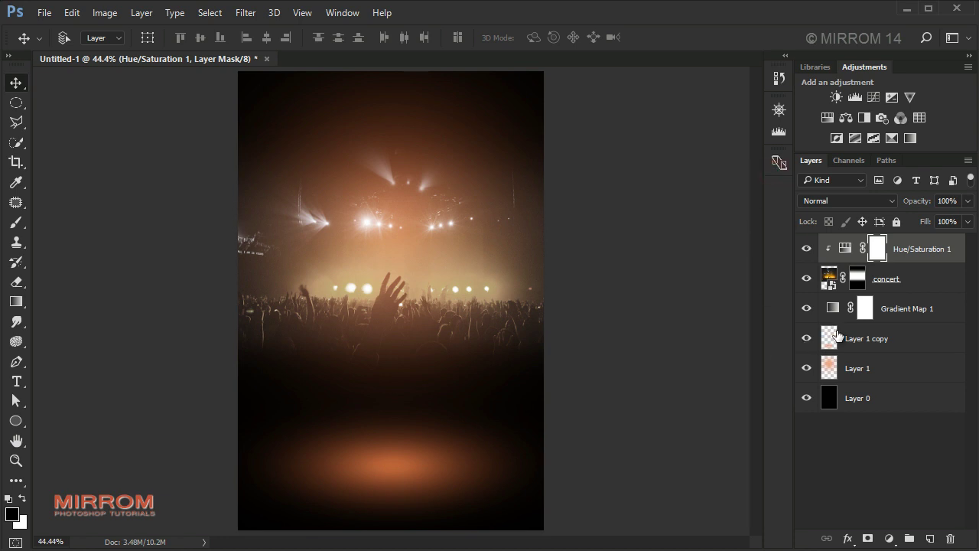
- Add a clipped Levels layer with black input 30 and midtones 0.97
click(857, 92)
click(655, 439)
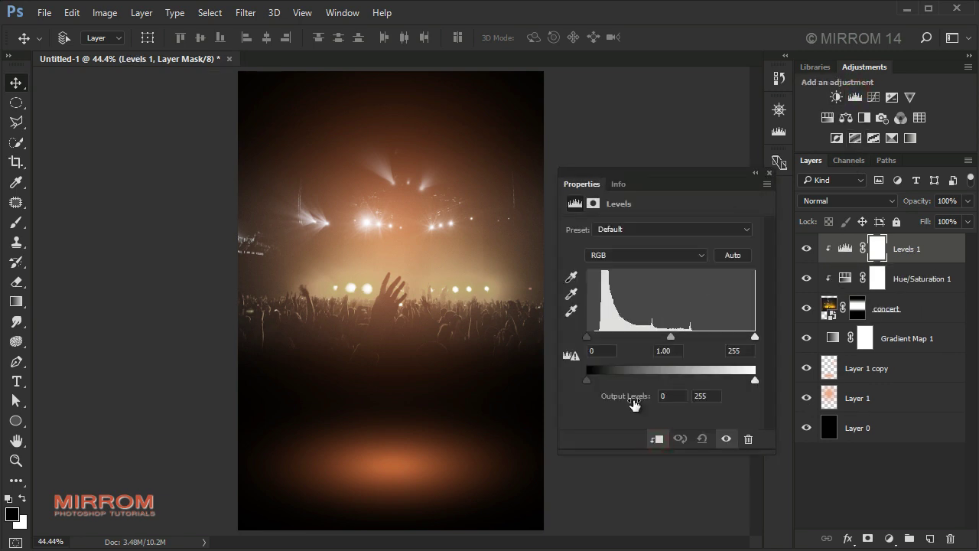
drag(594, 339, 609, 340)
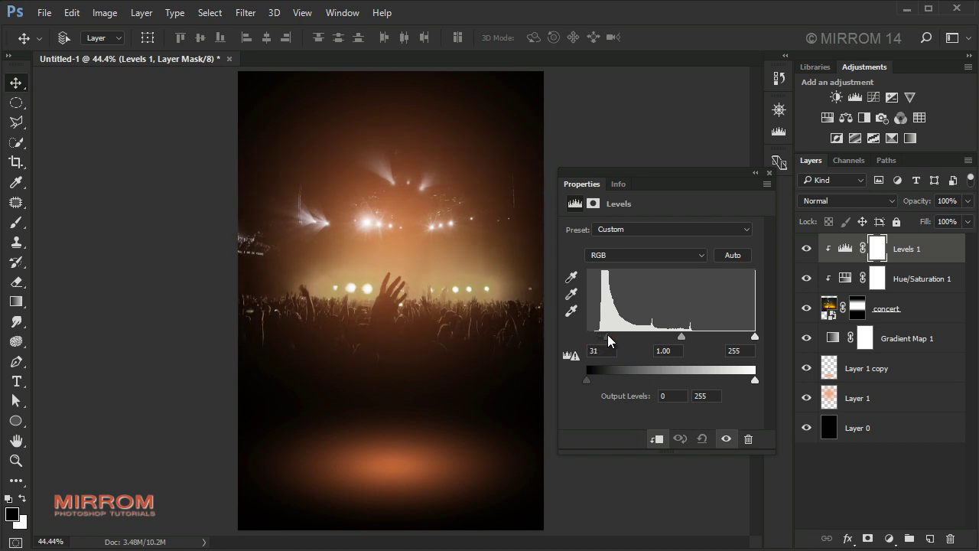
click(611, 350)
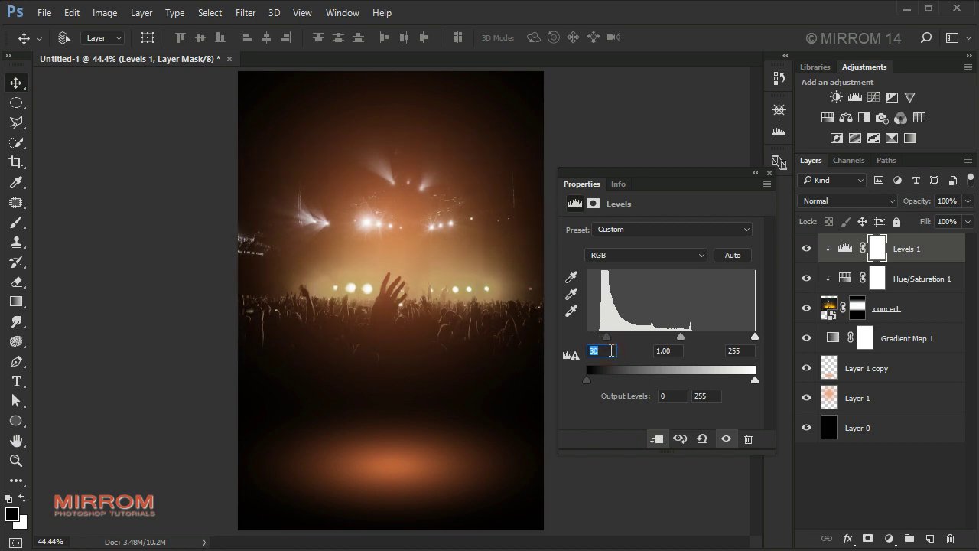
text(0.97)
click(681, 350)
click(771, 173)
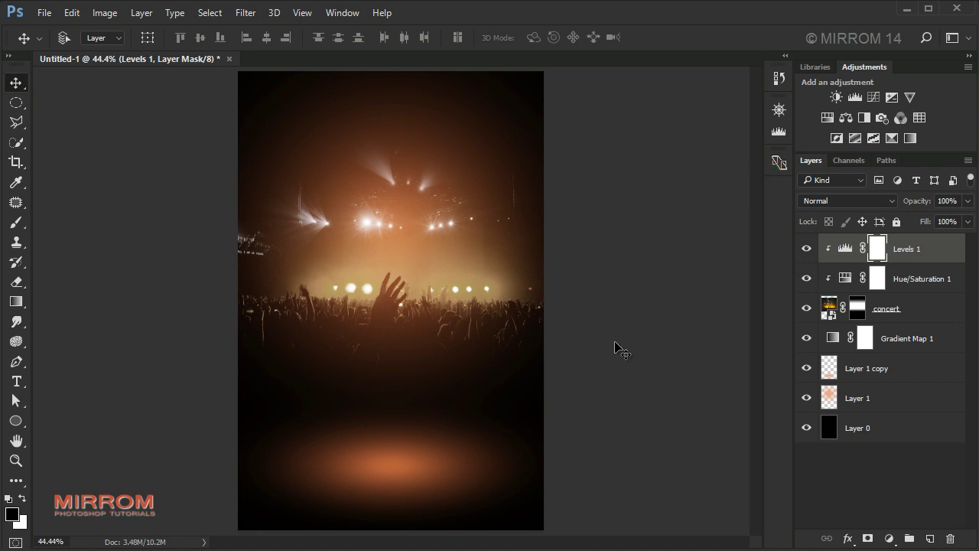
- Add a new empty layer and set the foreground colour to peach #efa57d
click(927, 539)
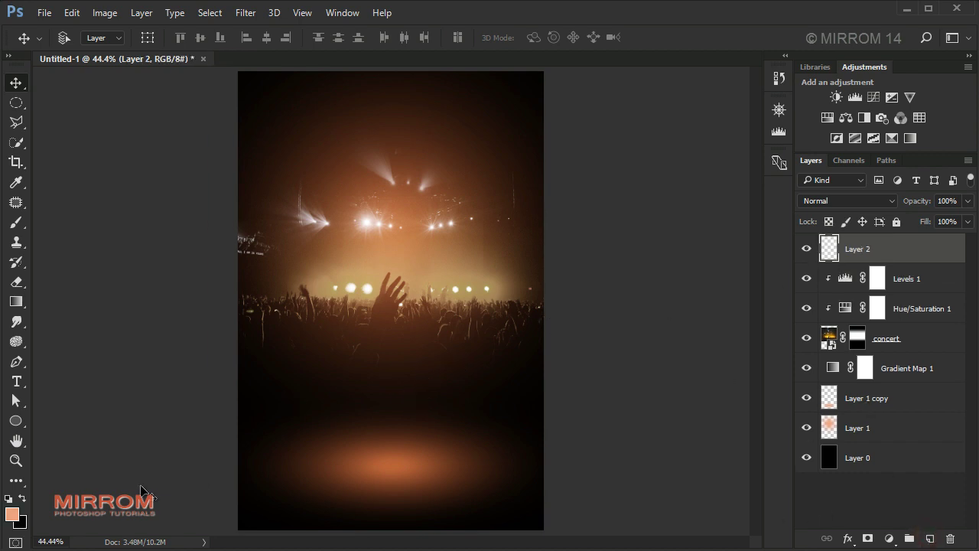
click(13, 513)
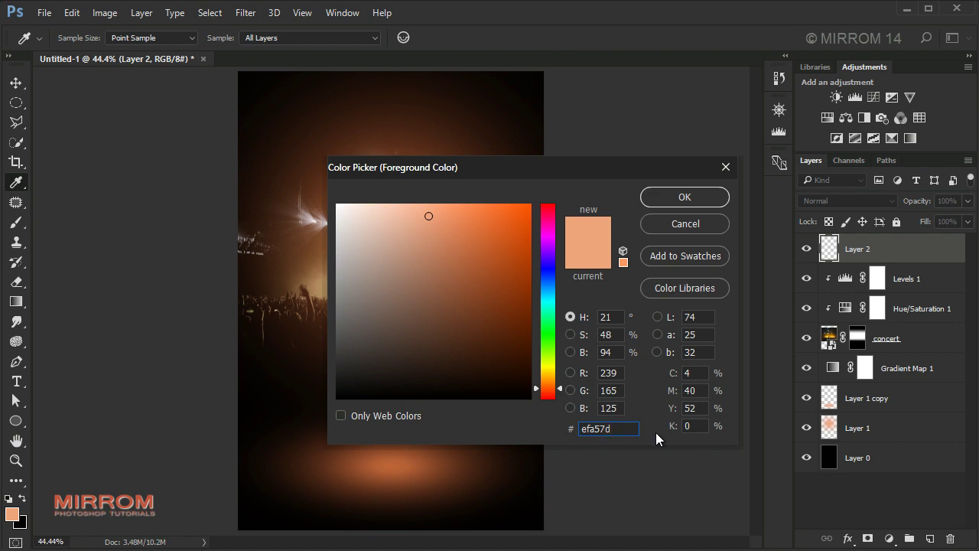
drag(626, 429, 533, 430)
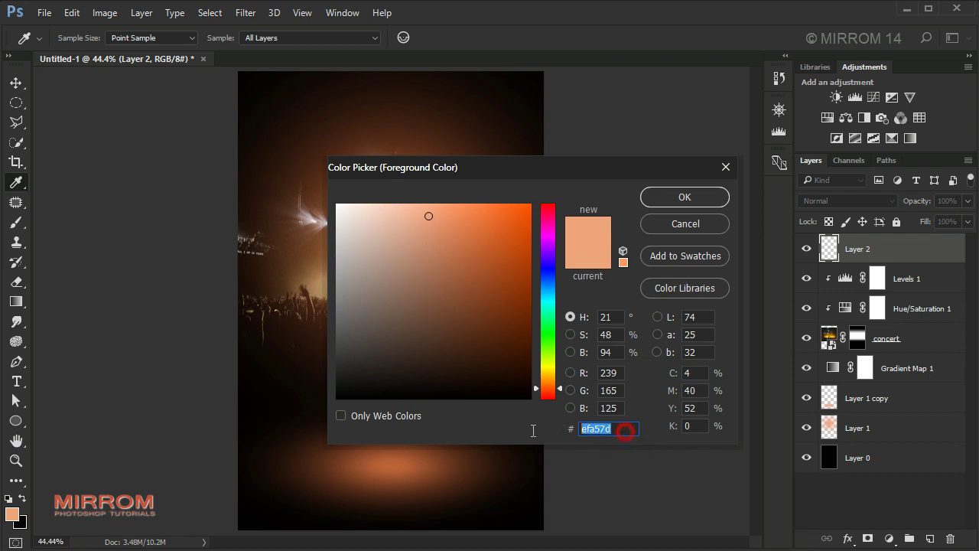
click(615, 429)
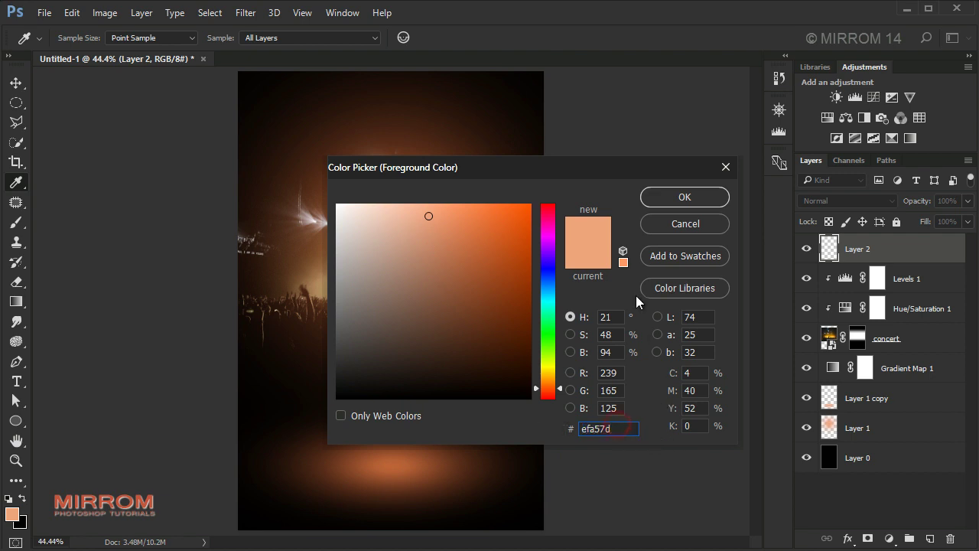
click(660, 198)
- Paint a 700 px soft peach dab at the centre and move it up over the stage
key(b)
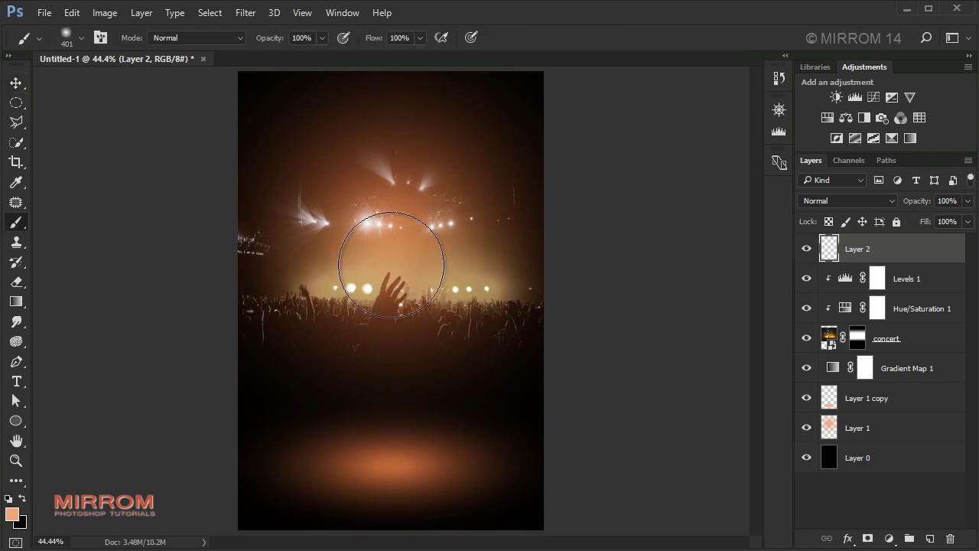
key(bracketright)
key(bracketright)
key(bracketright)
click(390, 265)
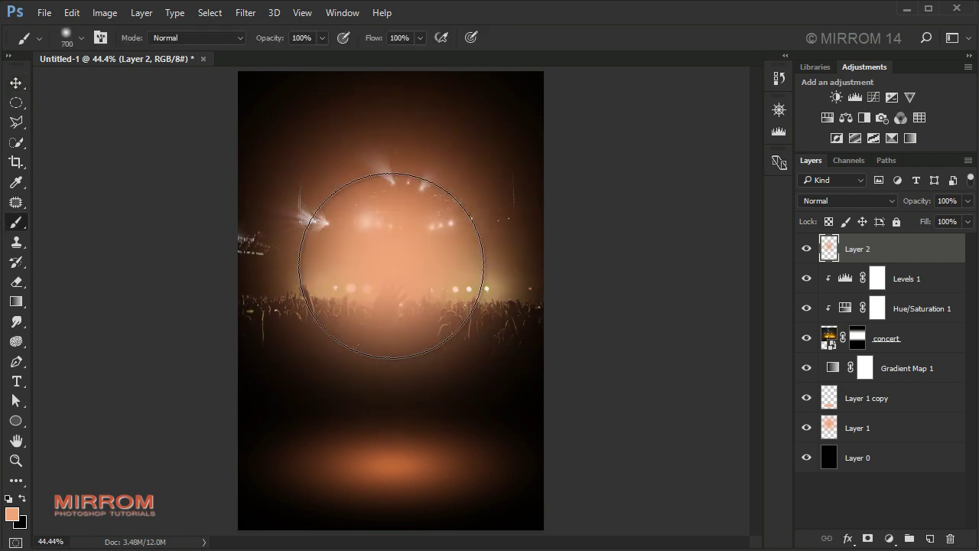
key(v)
drag(403, 266, 394, 194)
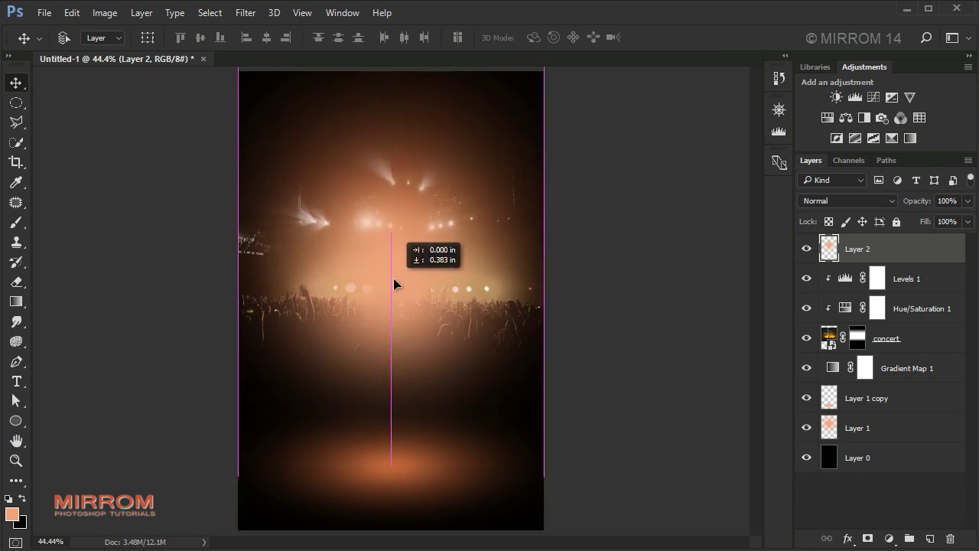
key(ctrl+t)
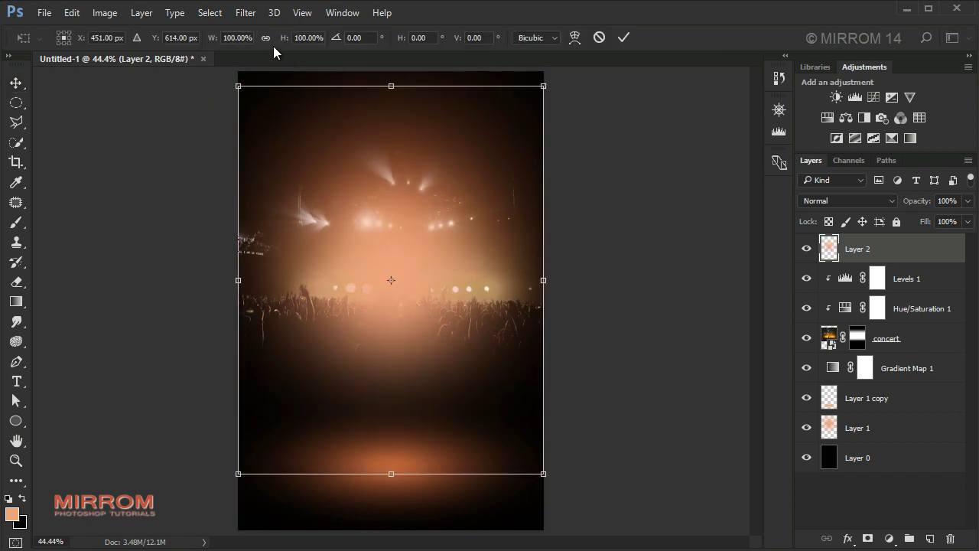
- Scale the peach glow up to 109% and move it down slightly
click(237, 38)
scroll(237, 37, up, 1)
scroll(238, 37, up, 6)
scroll(238, 37, up, 2)
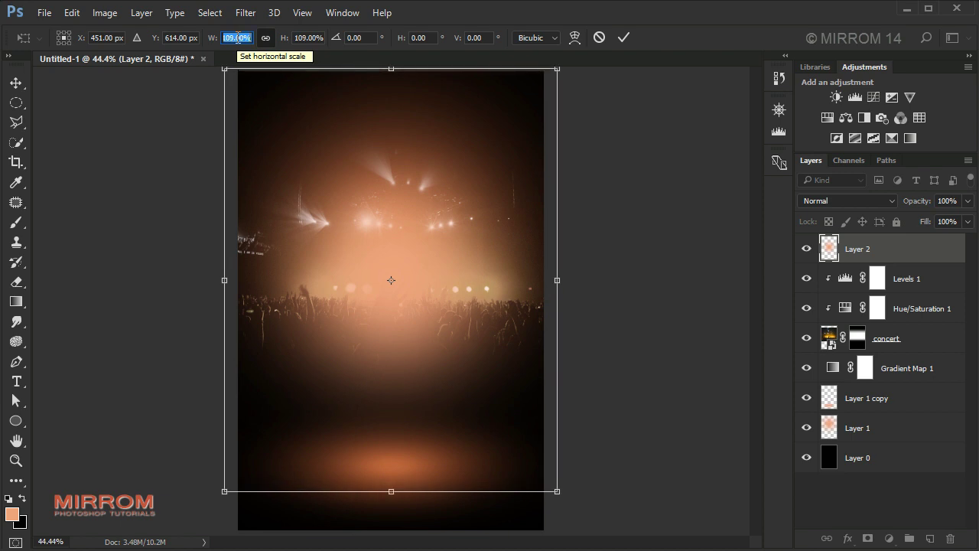
key(Return)
key(Return)
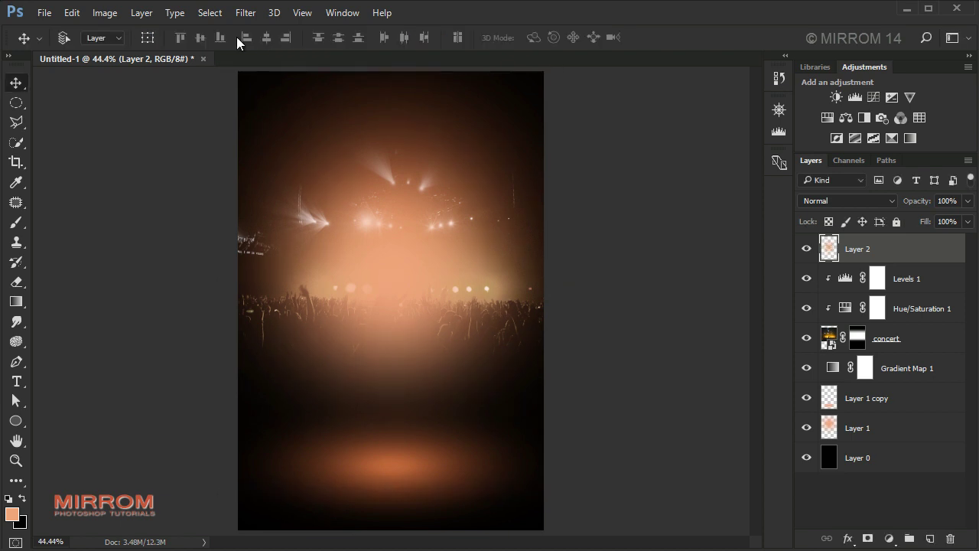
drag(432, 201, 417, 262)
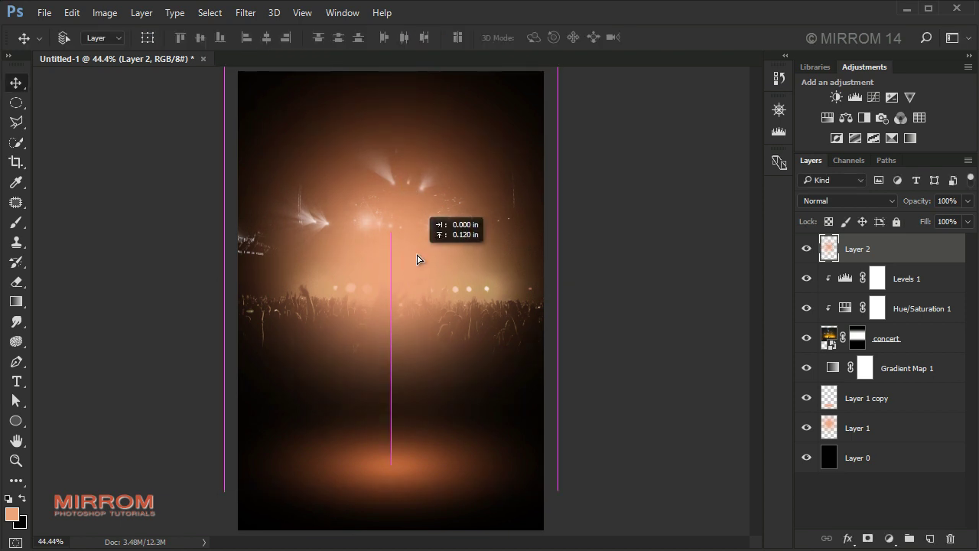
- Set the glow layer's blend mode to Overlay, zoom in to check, then fit the poster
click(887, 201)
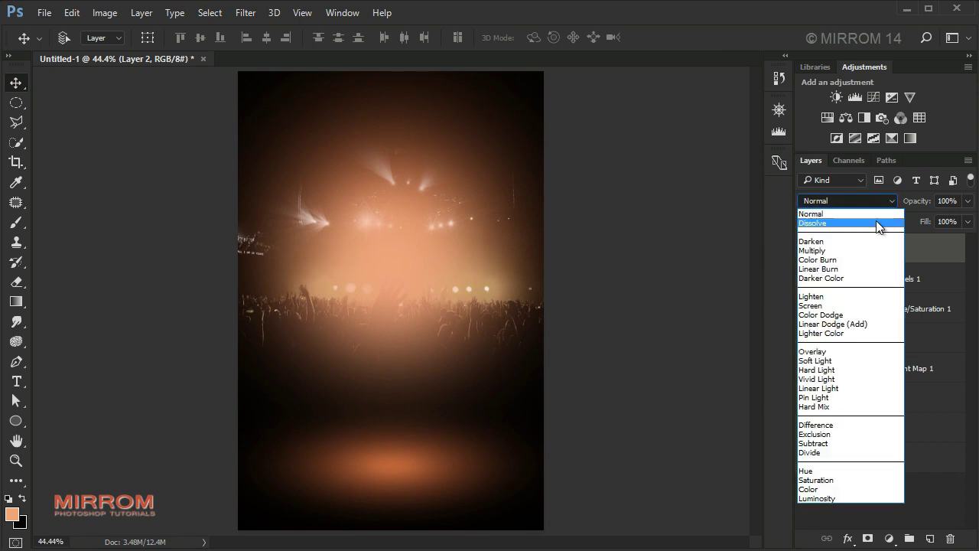
click(836, 354)
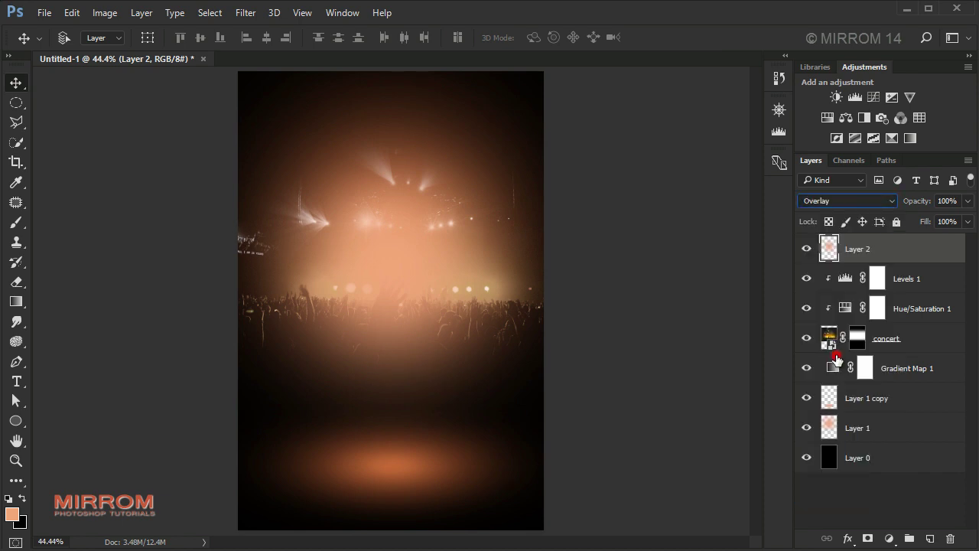
key(ctrl+plus)
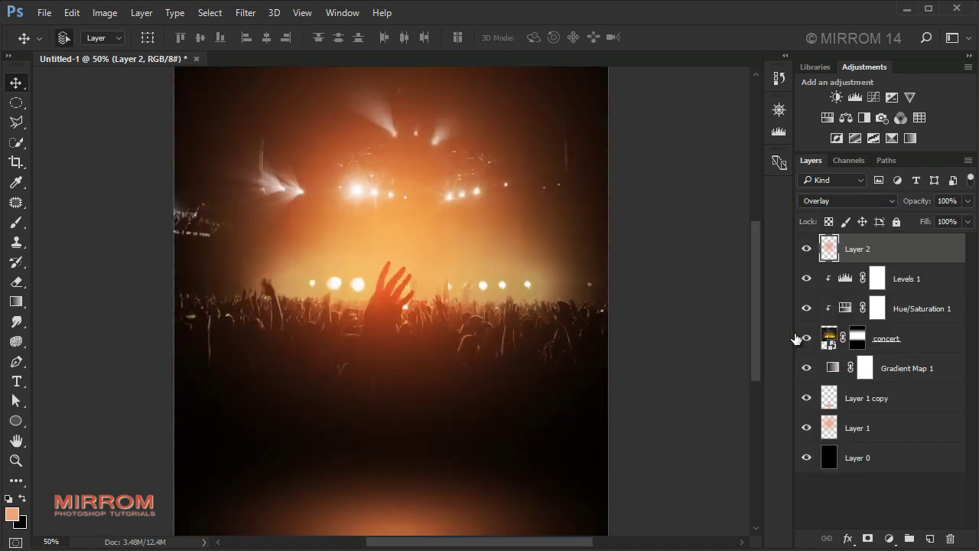
key(ctrl+plus)
scroll(604, 299, up, 1)
scroll(604, 300, down, 5)
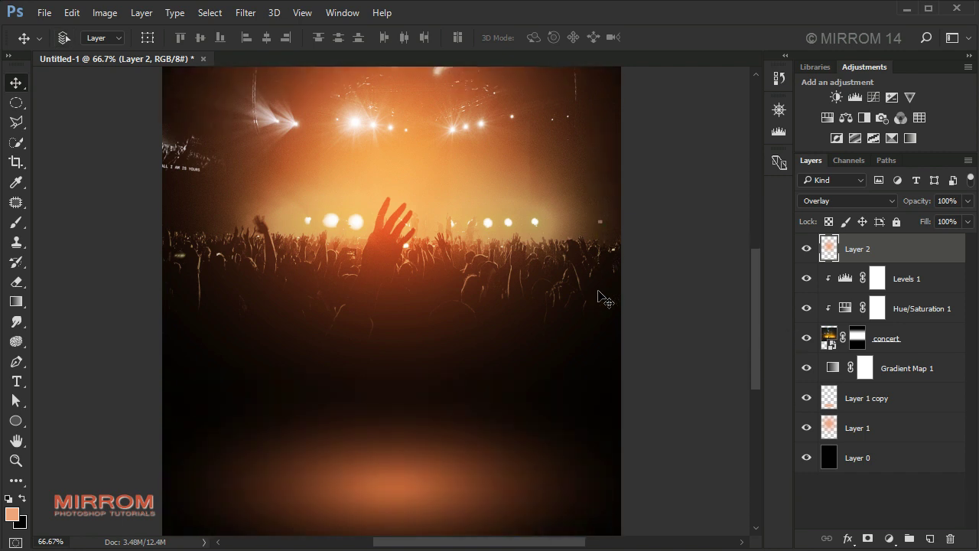
scroll(605, 299, down, 2)
scroll(604, 300, up, 4)
scroll(605, 300, up, 2)
key(ctrl+0)
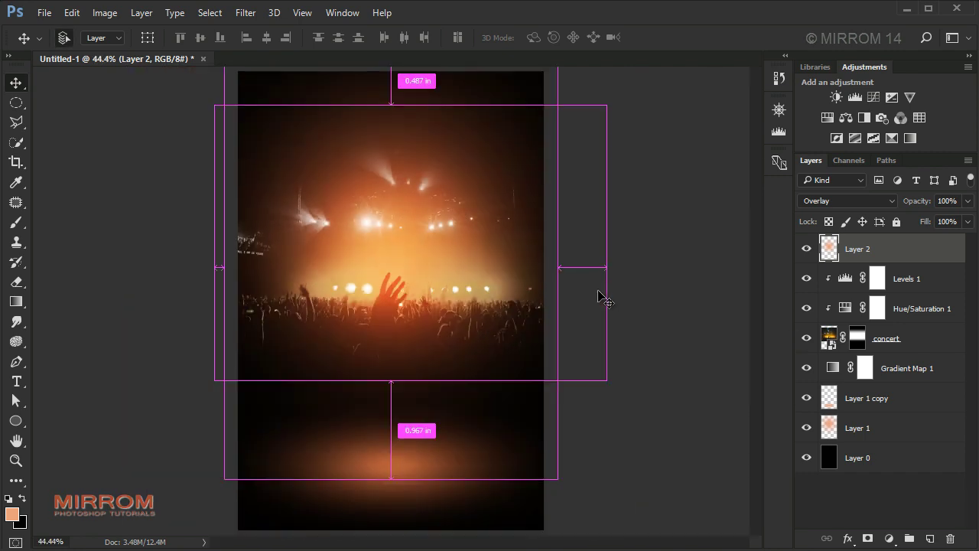
click(42, 13)
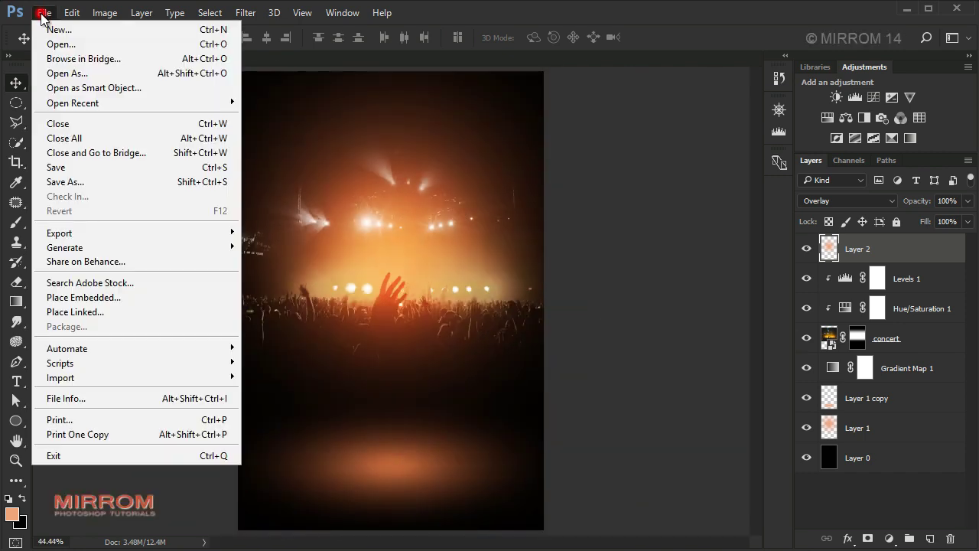
- Open the guitar photo and zoom in to inspect the fretboard
click(116, 51)
key(ctrl+1)
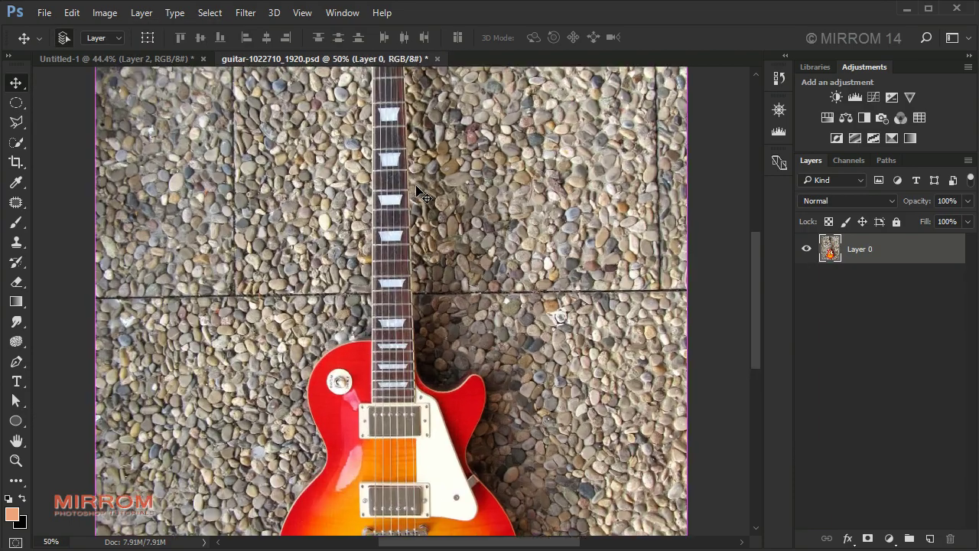
scroll(419, 193, up, 3)
scroll(419, 192, up, 3)
scroll(704, 327, down, 4)
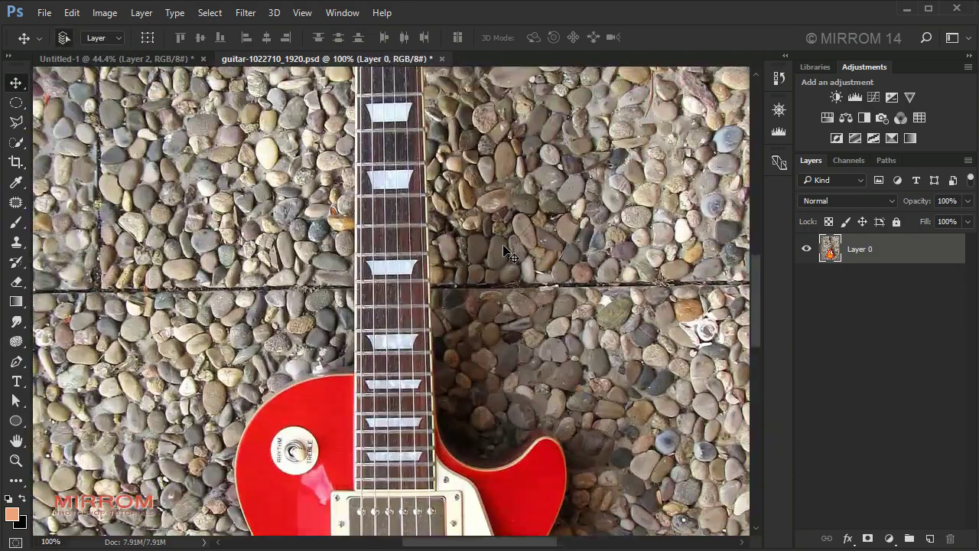
key(ctrl+plus)
scroll(505, 253, down, 2)
scroll(505, 252, down, 3)
scroll(504, 252, down, 1)
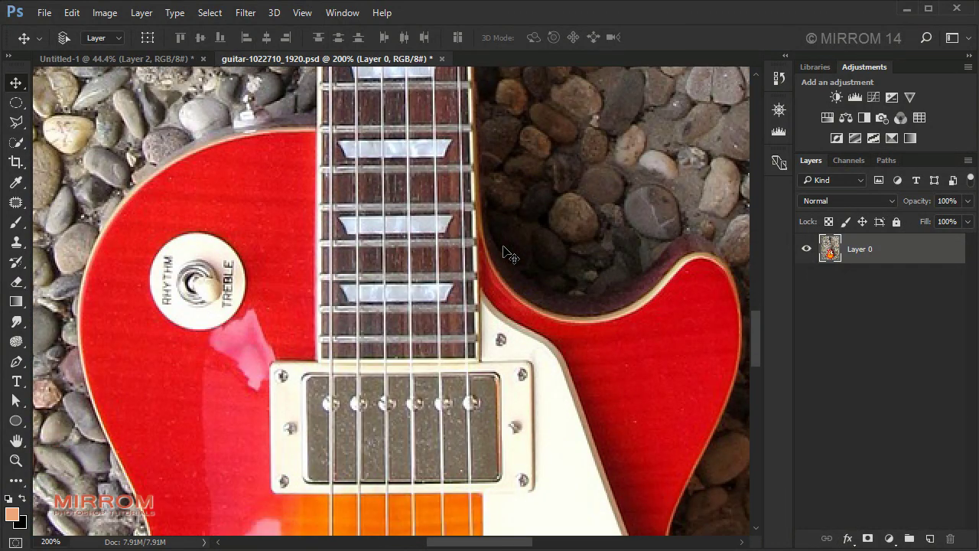
scroll(505, 253, up, 1)
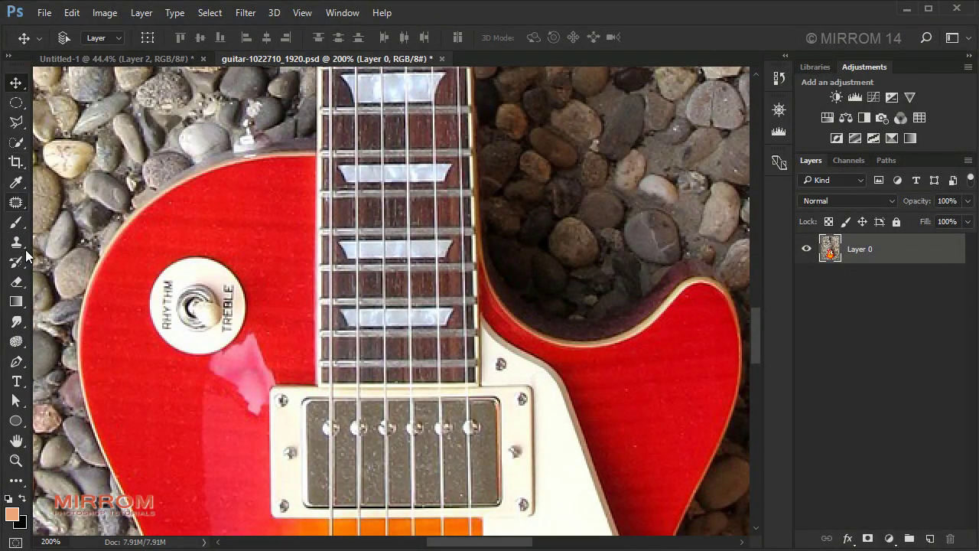
- With the Pen Tool in Path mode, start the outline along the cutaway and horn
click(17, 360)
click(88, 363)
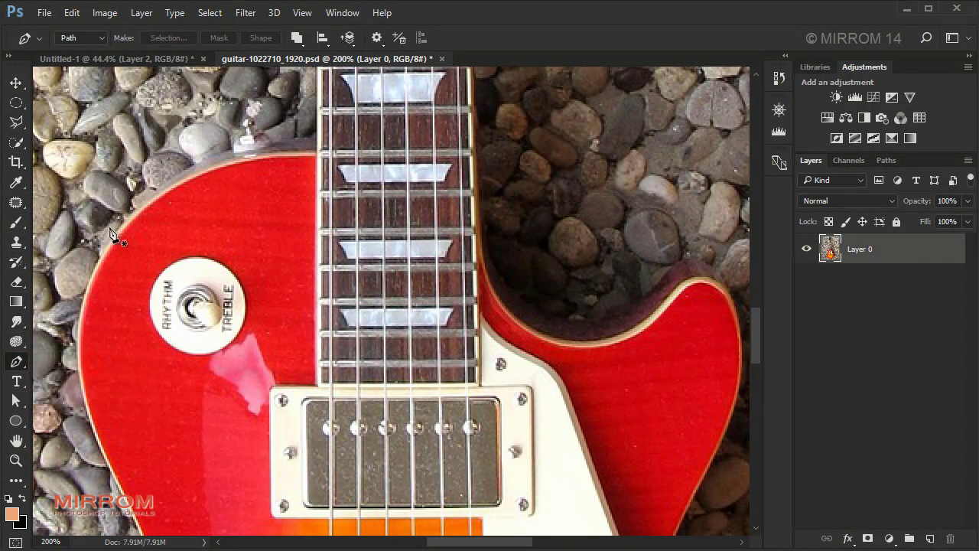
click(81, 38)
click(80, 77)
click(486, 247)
drag(601, 319, 627, 311)
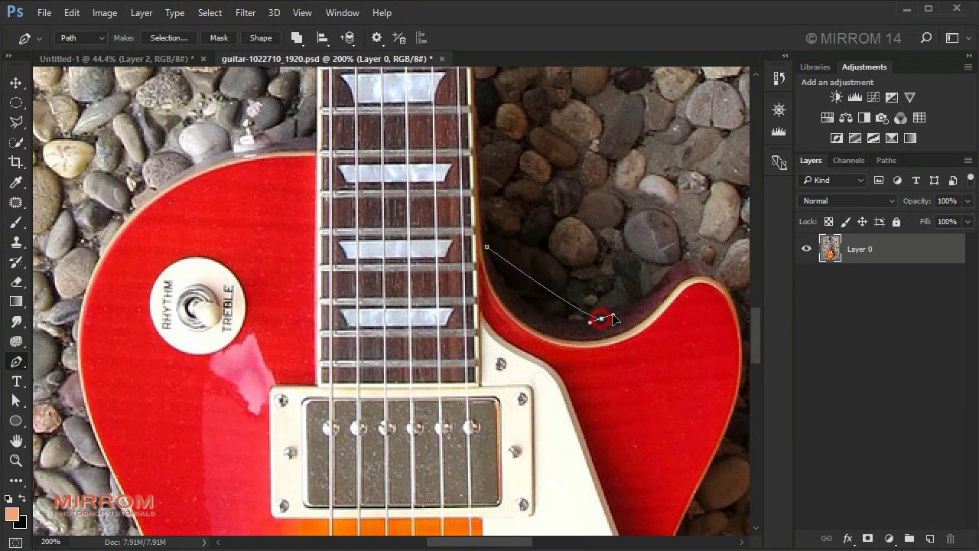
drag(574, 326, 518, 339)
drag(628, 311, 638, 306)
click(673, 268)
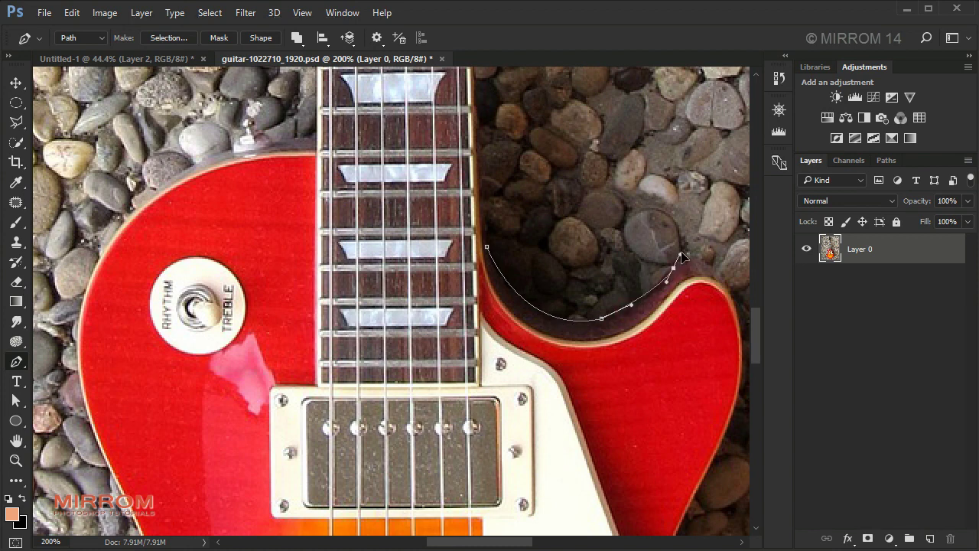
drag(729, 290, 746, 341)
- Continue the path down the guitar's right edge to the lower body, then view the whole guitar
scroll(719, 294, down, 5)
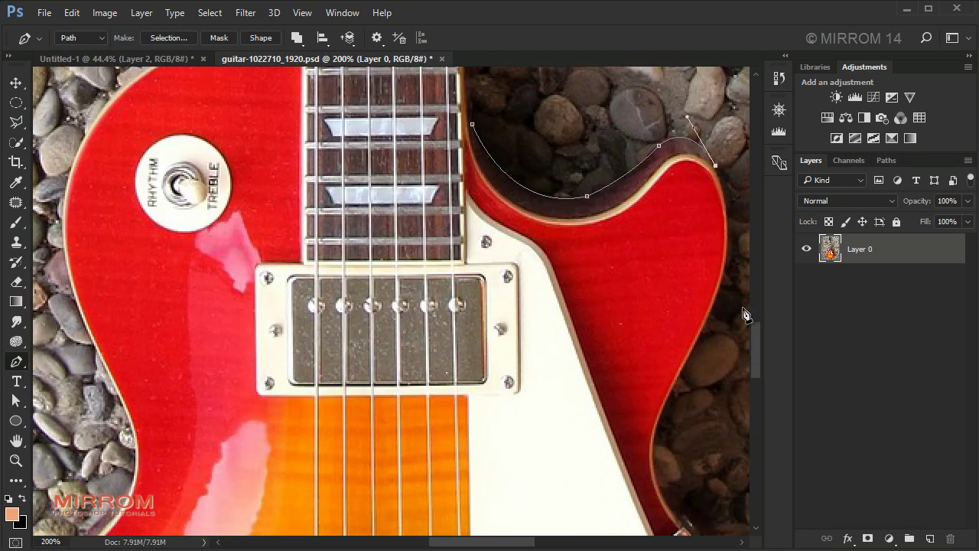
drag(714, 289, 748, 221)
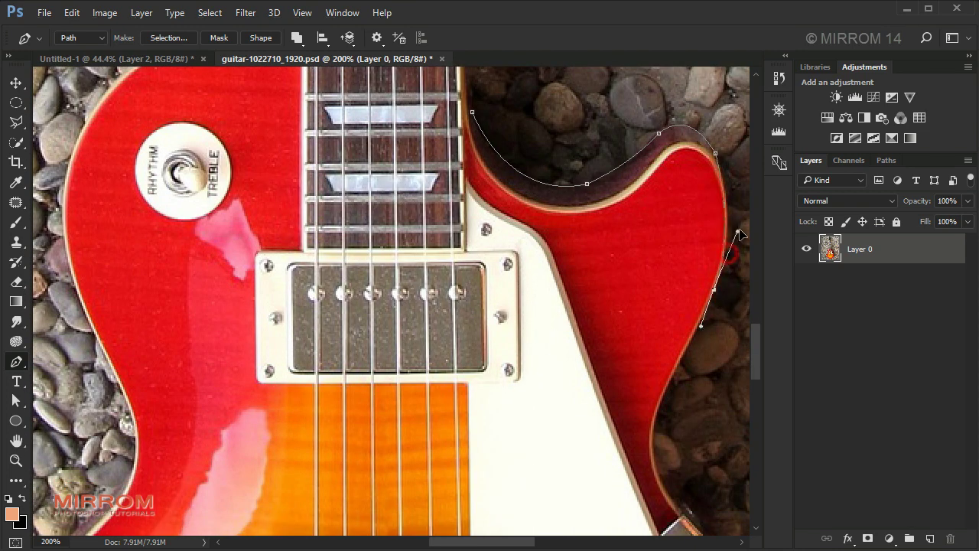
scroll(689, 298, down, 5)
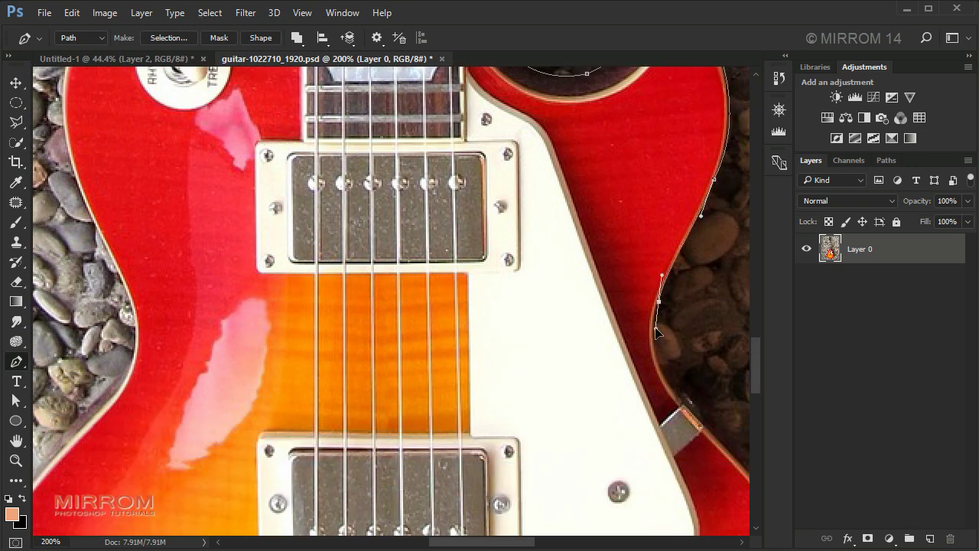
scroll(634, 360, down, 8)
scroll(605, 329, right, 8)
click(589, 315)
scroll(589, 315, down, 5)
click(641, 315)
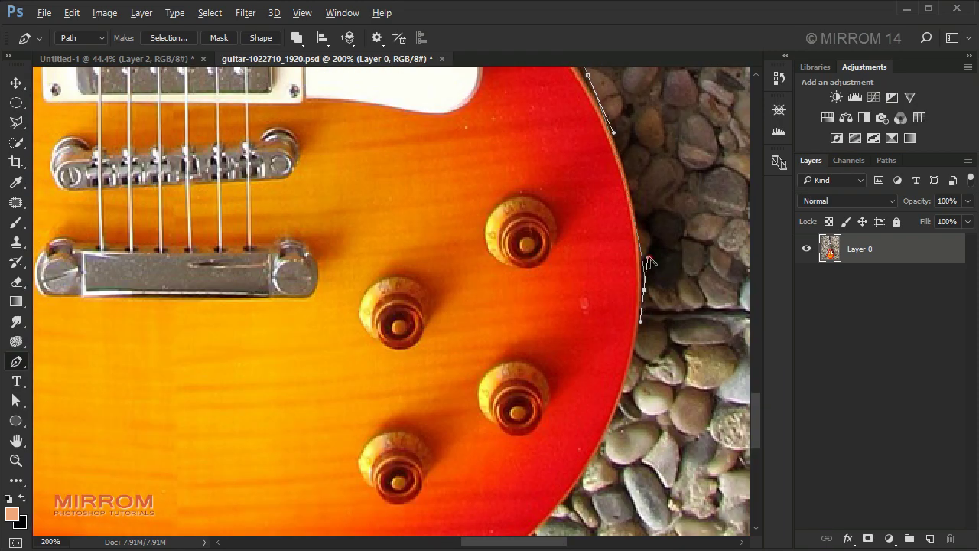
scroll(612, 322, down, 4)
click(571, 334)
click(533, 378)
scroll(512, 411, down, 3)
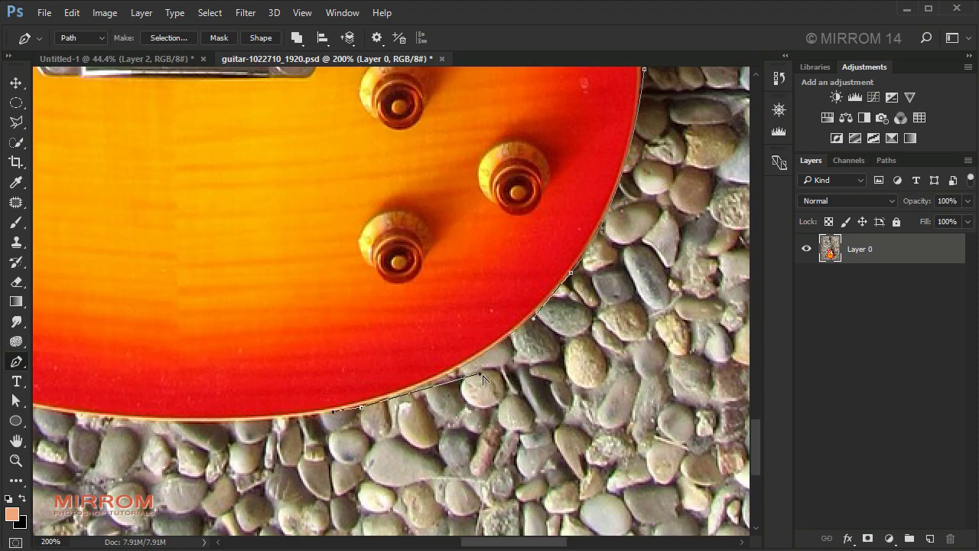
key(ctrl+0)
scroll(512, 329, up, 2)
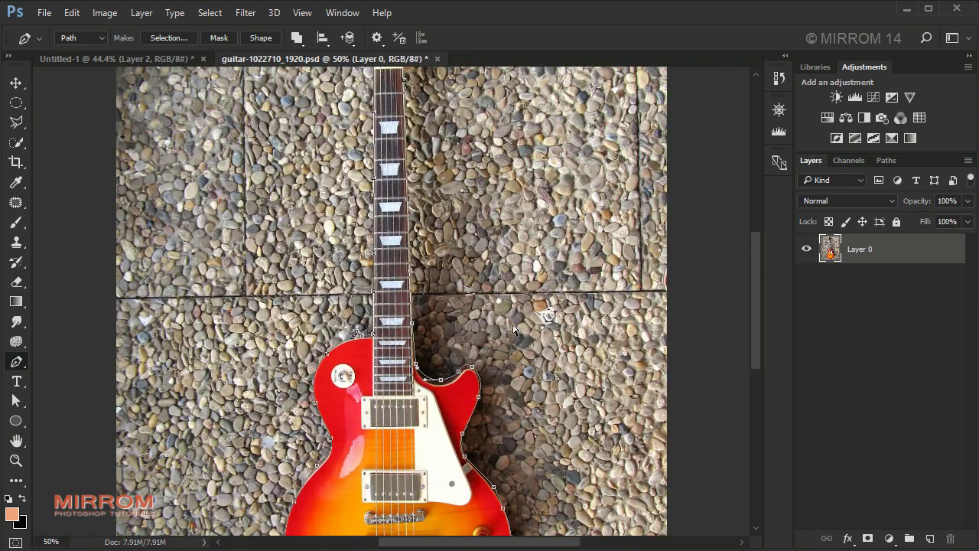
scroll(459, 298, down, 3)
scroll(456, 295, down, 2)
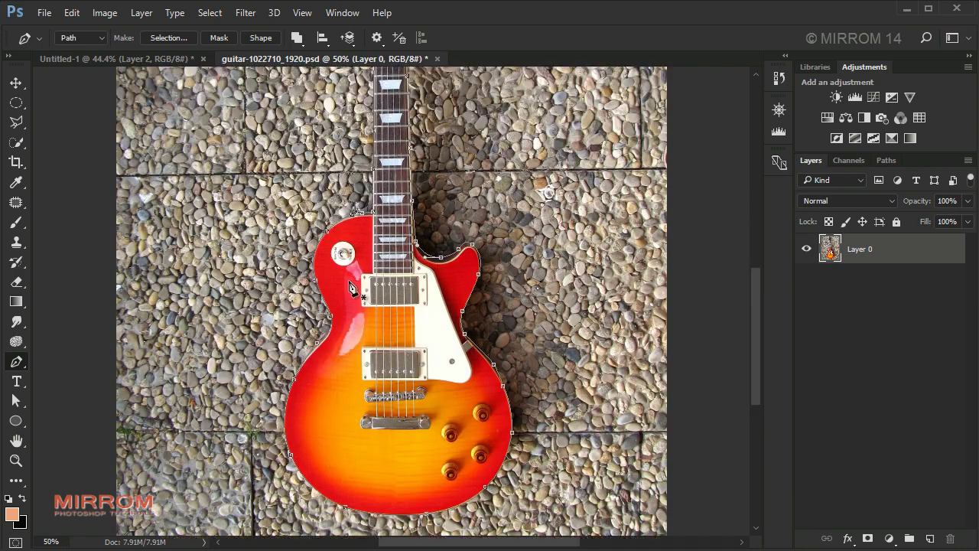
scroll(456, 294, up, 3)
scroll(403, 223, down, 1)
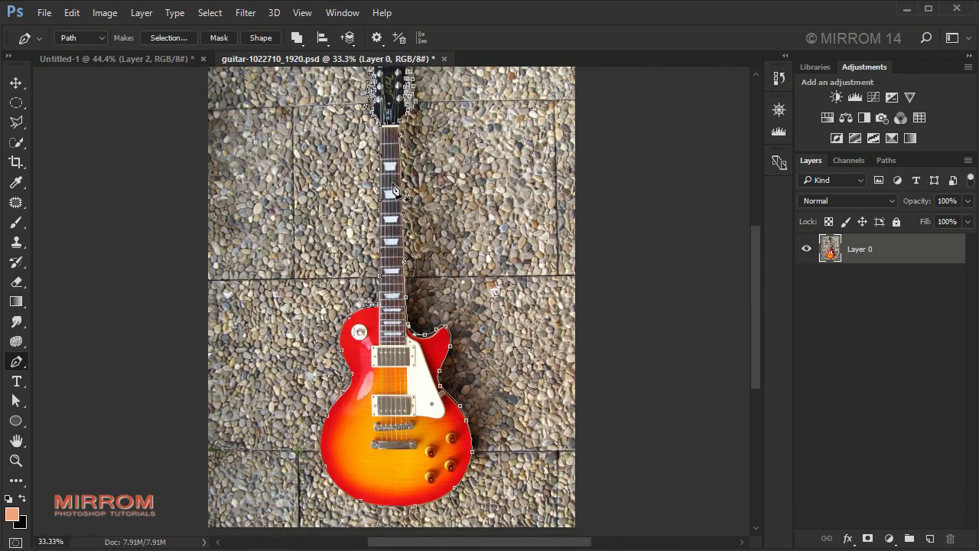
- Turn the guitar path into a selection and mask out the pebble background
right_click(394, 177)
click(482, 249)
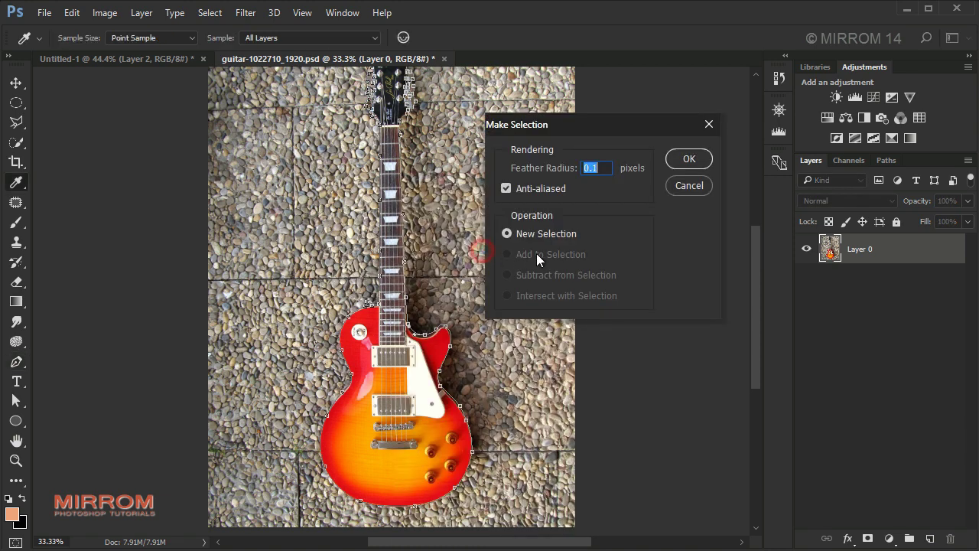
click(680, 160)
scroll(392, 363, down, 1)
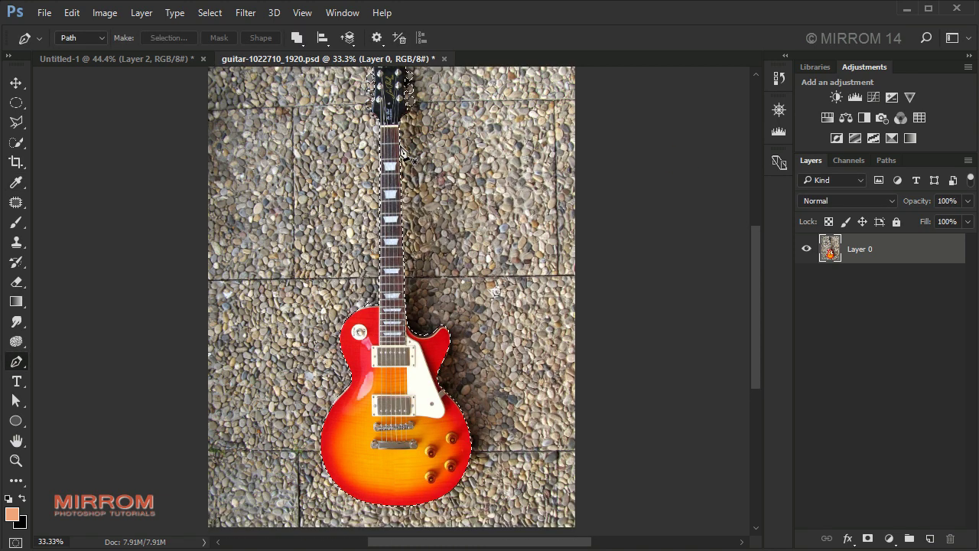
scroll(391, 363, up, 3)
click(867, 539)
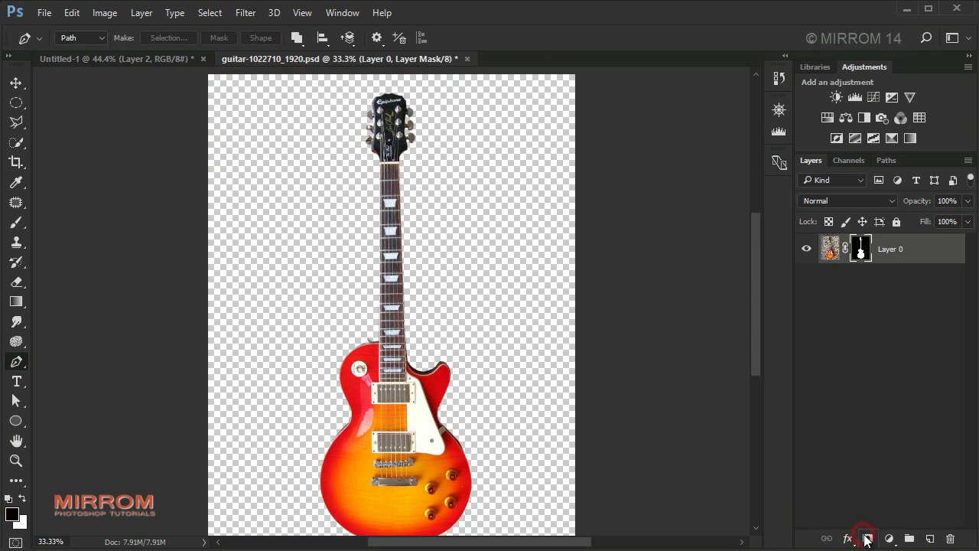
- Drag the masked guitar into the poster and close the guitar photo without saving
key(v)
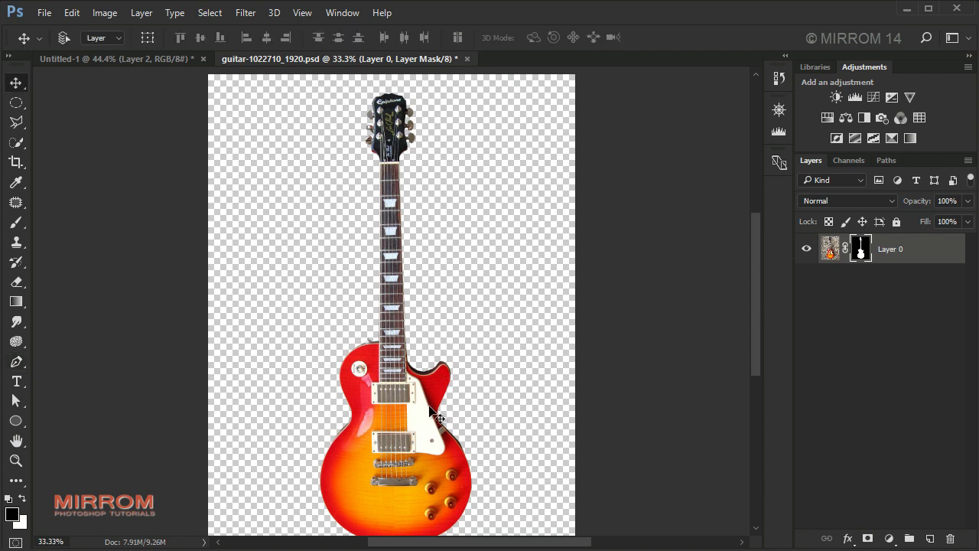
mouse_move(377, 376)
mouse_down()
mouse_move(363, 349)
mouse_move(390, 242)
mouse_up()
click(466, 59)
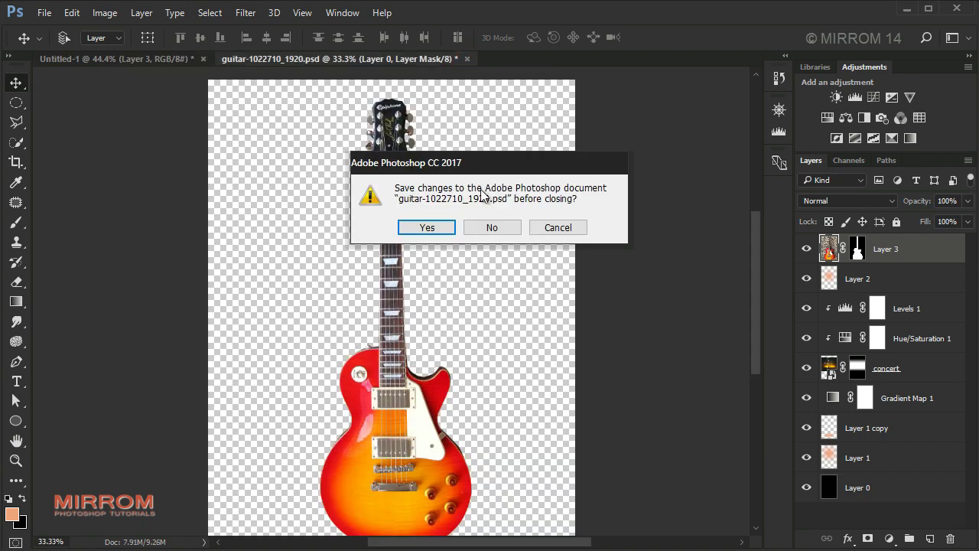
click(489, 226)
- Scale the guitar to about 57% and position it in the poster's centre
key(ctrl+t)
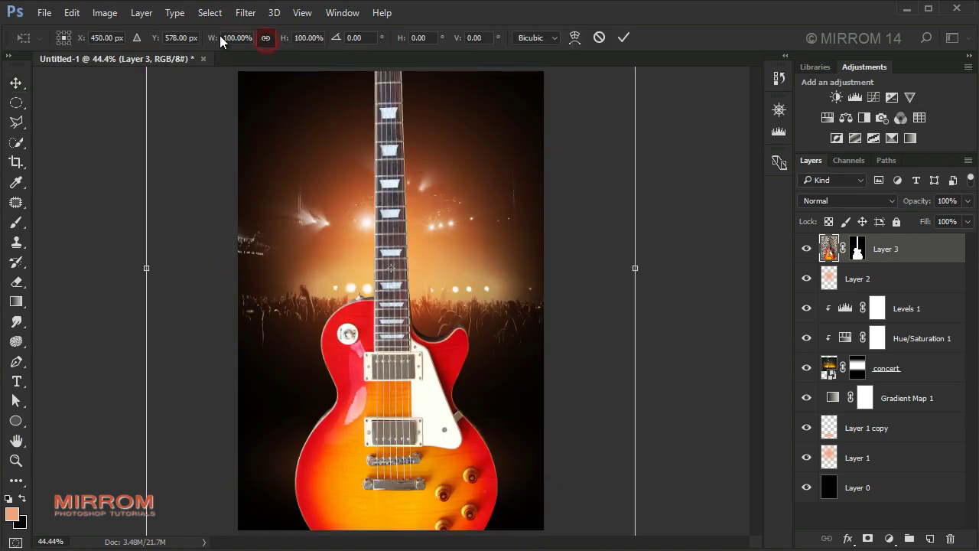
drag(220, 35, 175, 38)
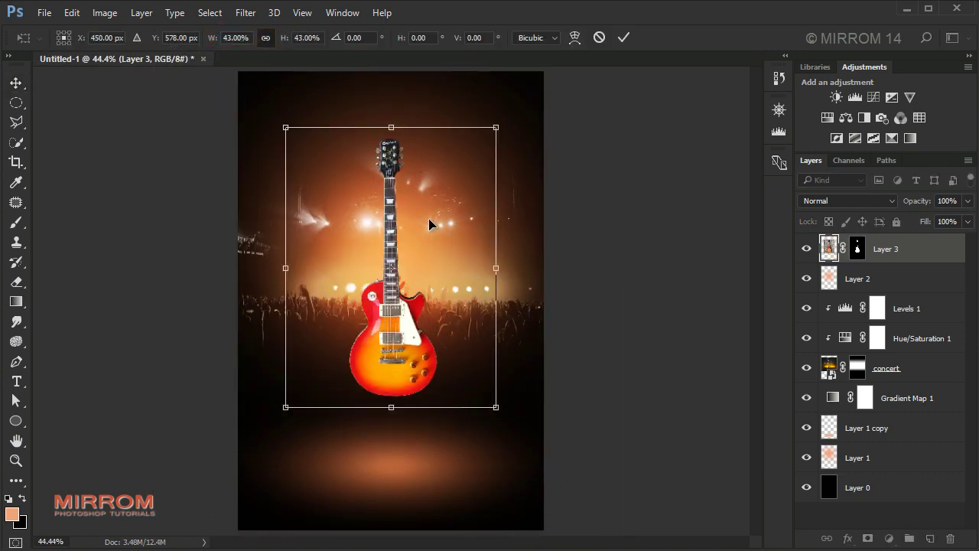
drag(429, 222, 433, 281)
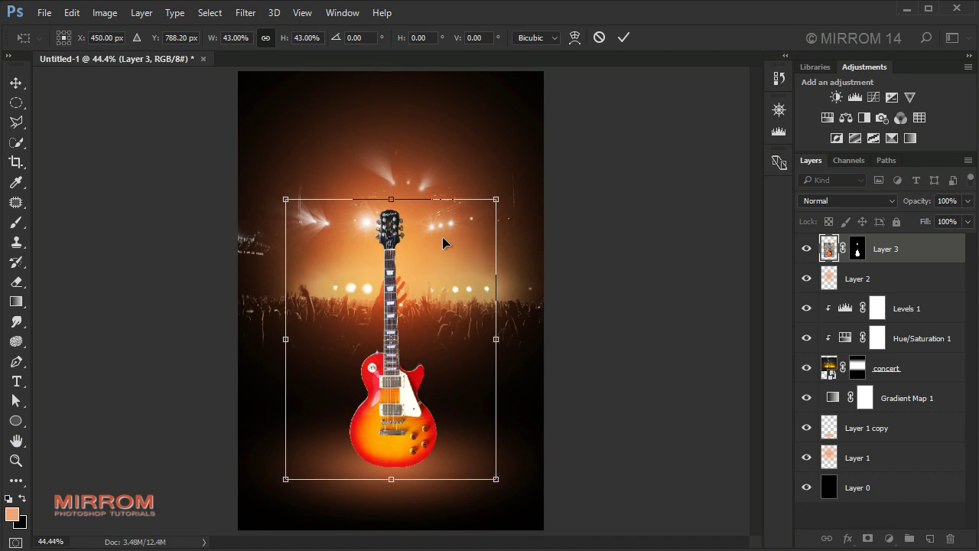
drag(217, 37, 229, 38)
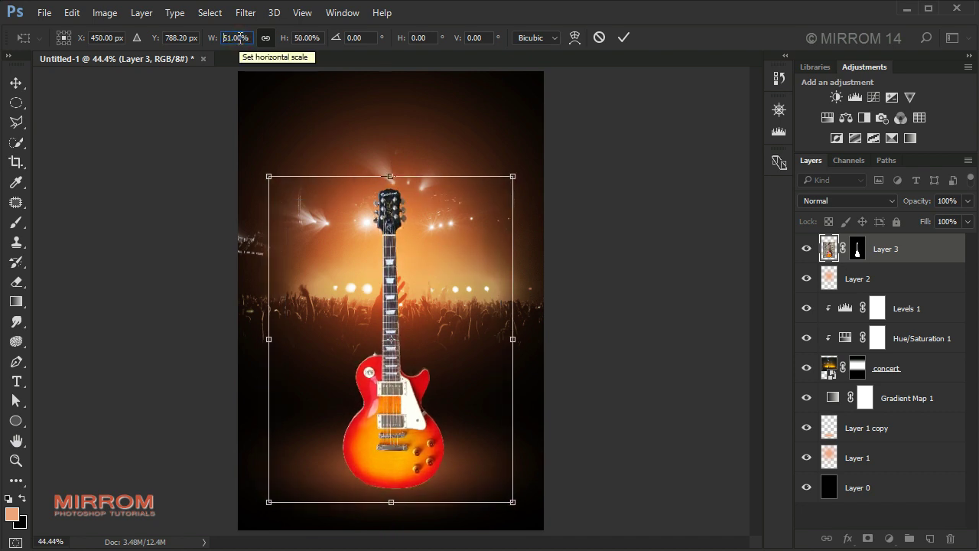
drag(375, 222, 375, 205)
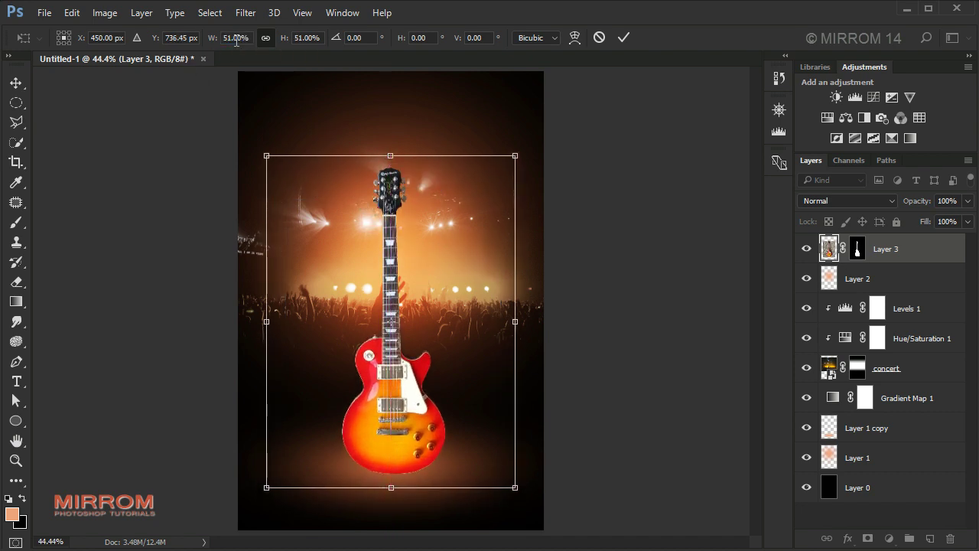
key(Up)
key(Up)
key(Up)
key(Up)
key(Up)
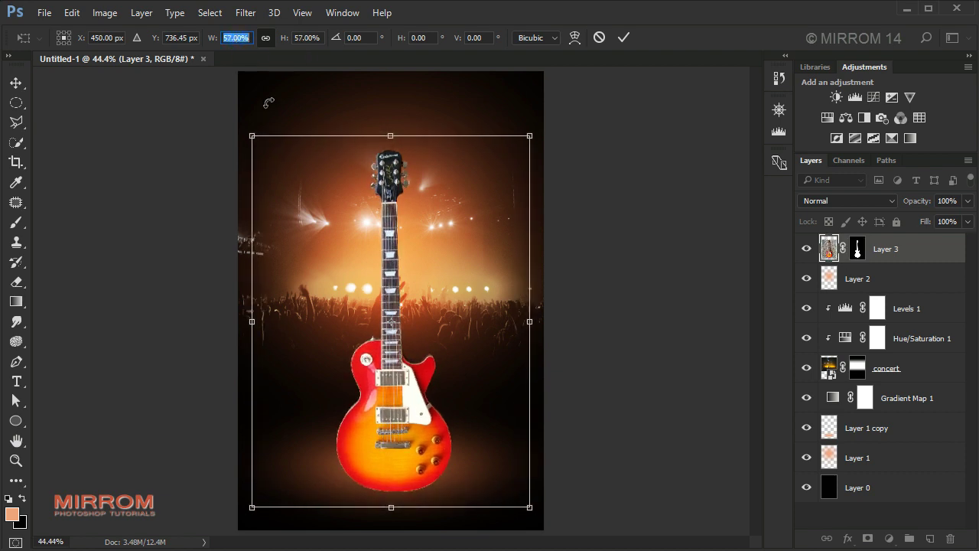
drag(396, 288, 397, 273)
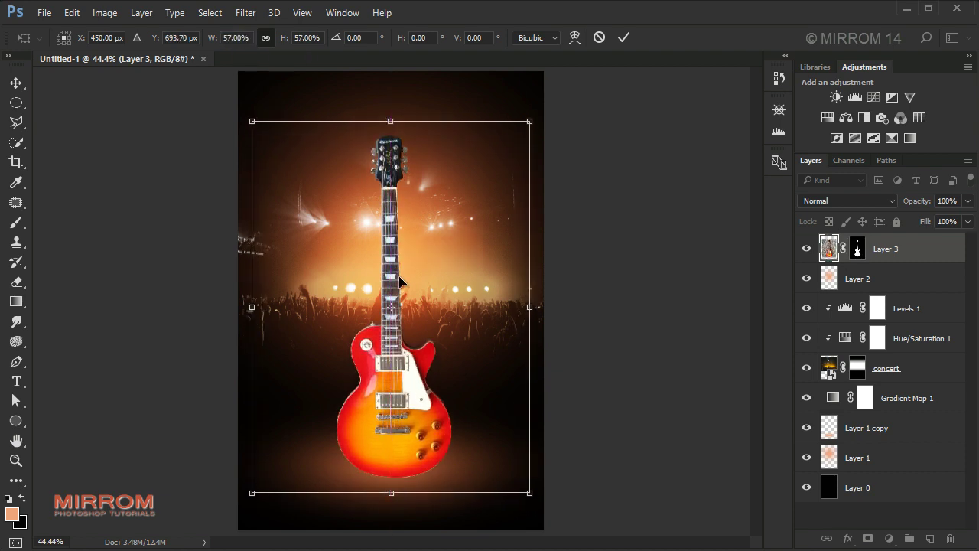
drag(405, 312, 406, 305)
key(Return)
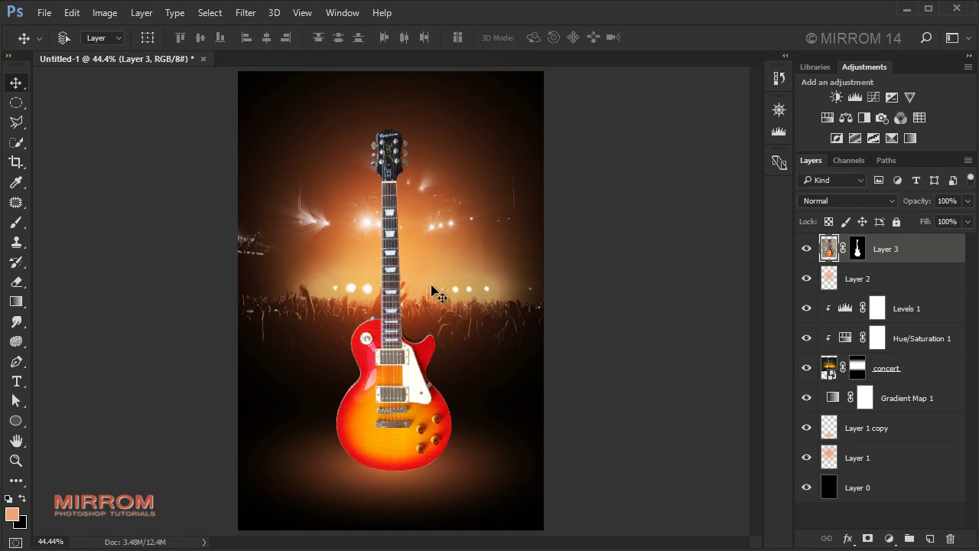
- Nudge the guitar down and reduce its scale to 99%
key(Down)
key(Down)
key(Down)
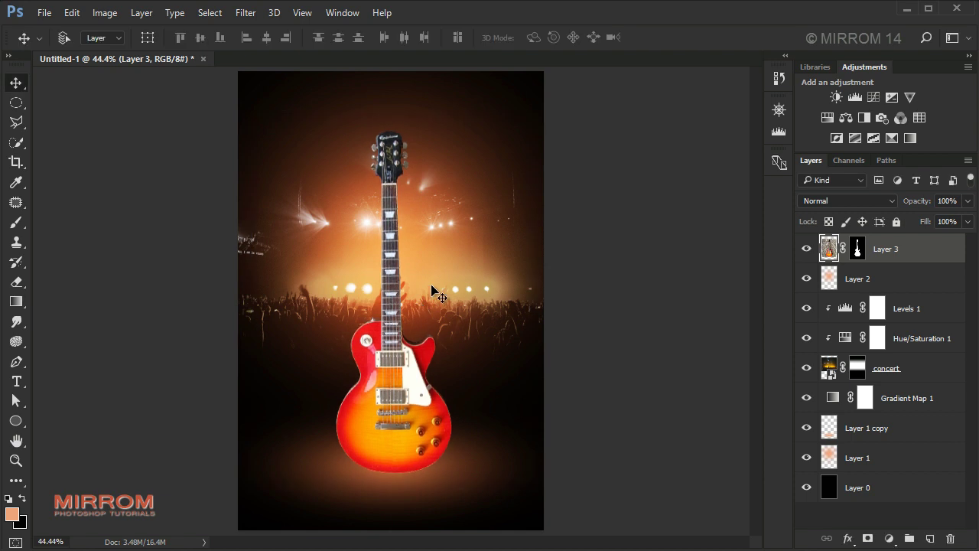
key(ctrl+t)
click(258, 37)
key(Down)
click(623, 38)
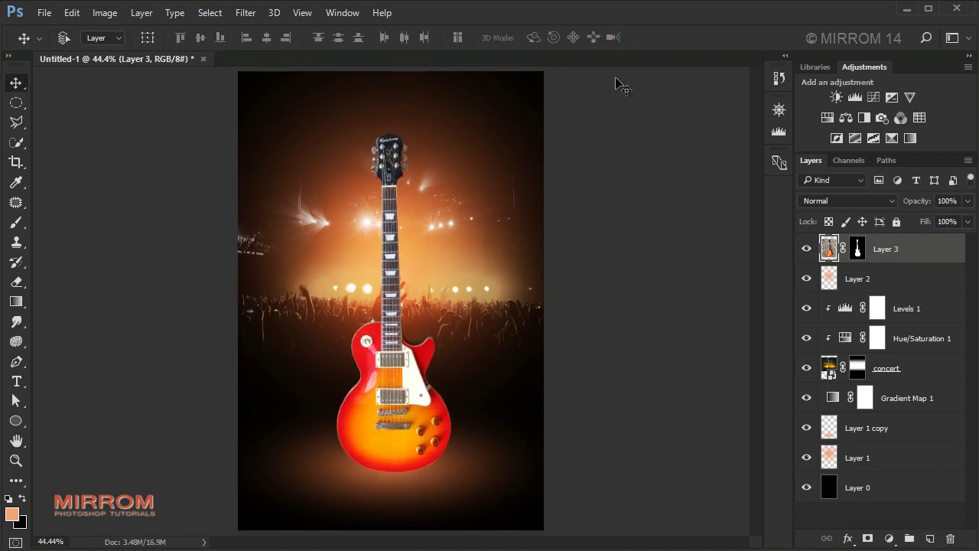
key(Down)
key(Down)
key(Down)
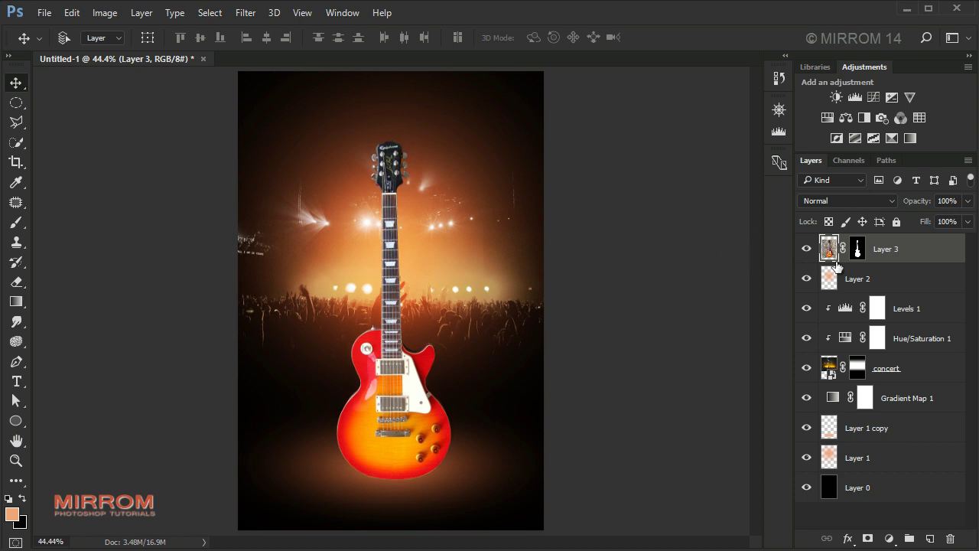
- Apply the guitar's layer mask, rename the layer 'Guitar', and scale it to 97%
right_click(857, 250)
click(881, 298)
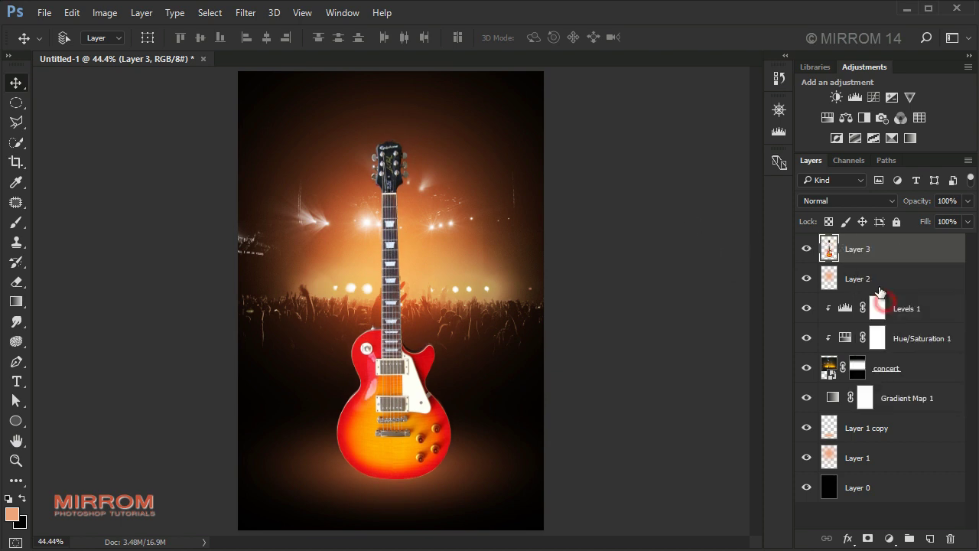
double_click(855, 249)
text(Guitar)
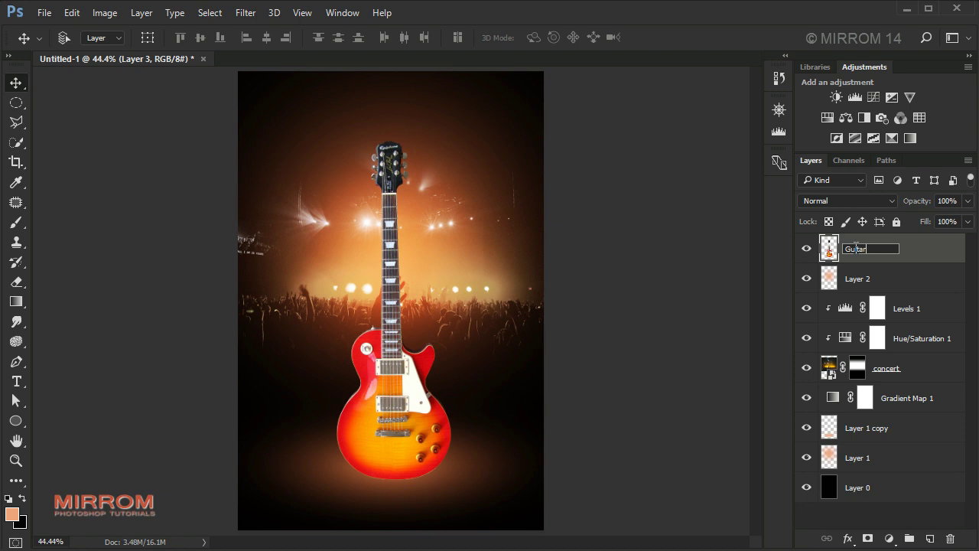
key(Return)
key(ctrl+t)
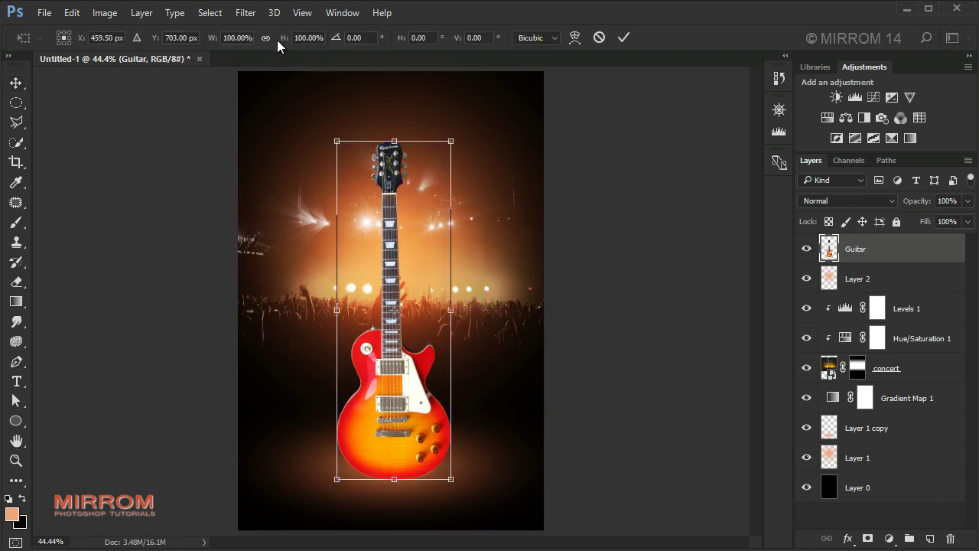
click(624, 36)
key(Up)
key(Up)
key(Up)
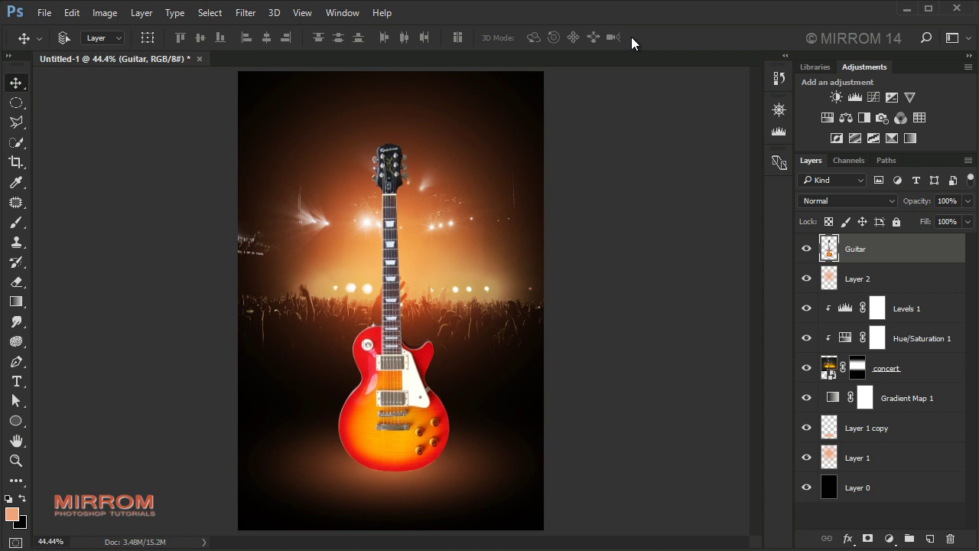
- Add a new layer above Layer 2 and set the foreground colour to black
click(885, 277)
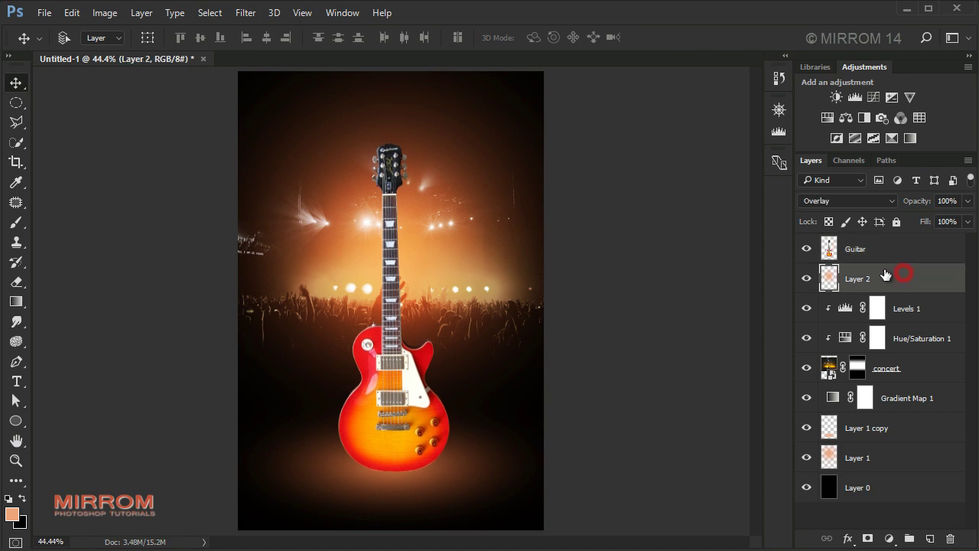
click(924, 537)
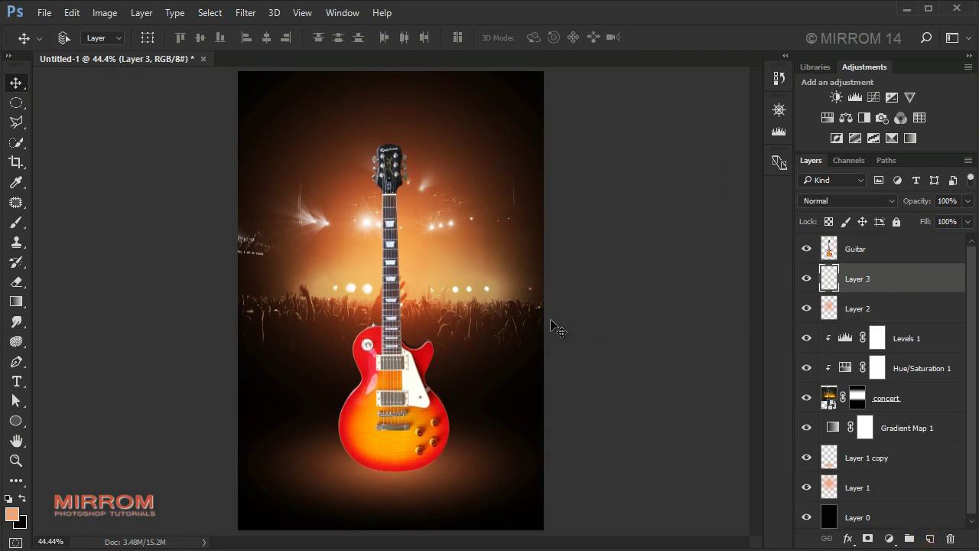
click(24, 497)
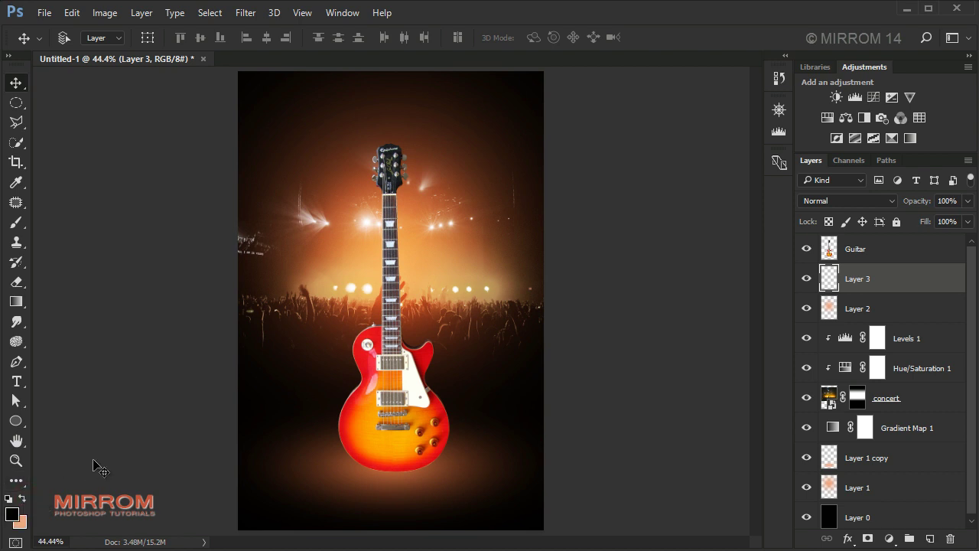
click(12, 514)
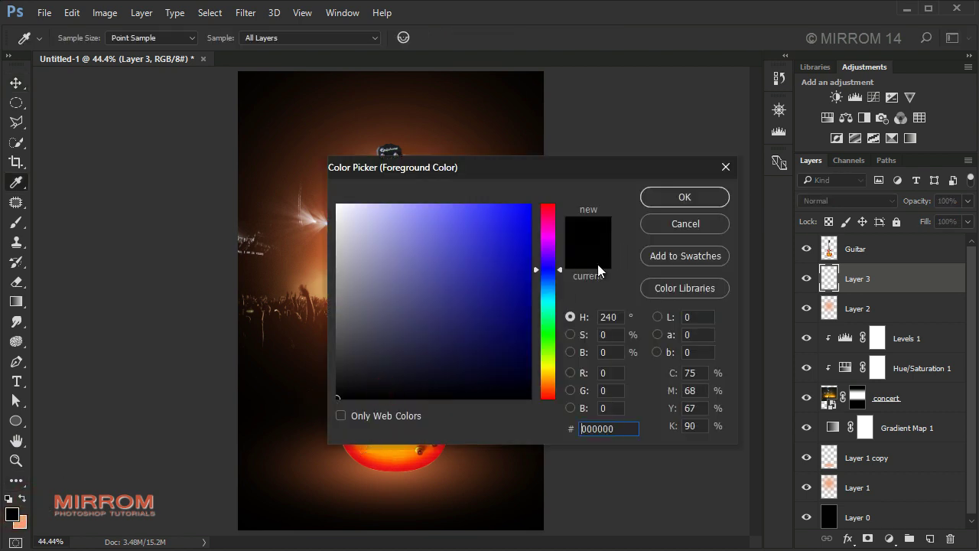
click(661, 195)
- Paint a soft black blob, move it below the guitar, and squash it flat
key(b)
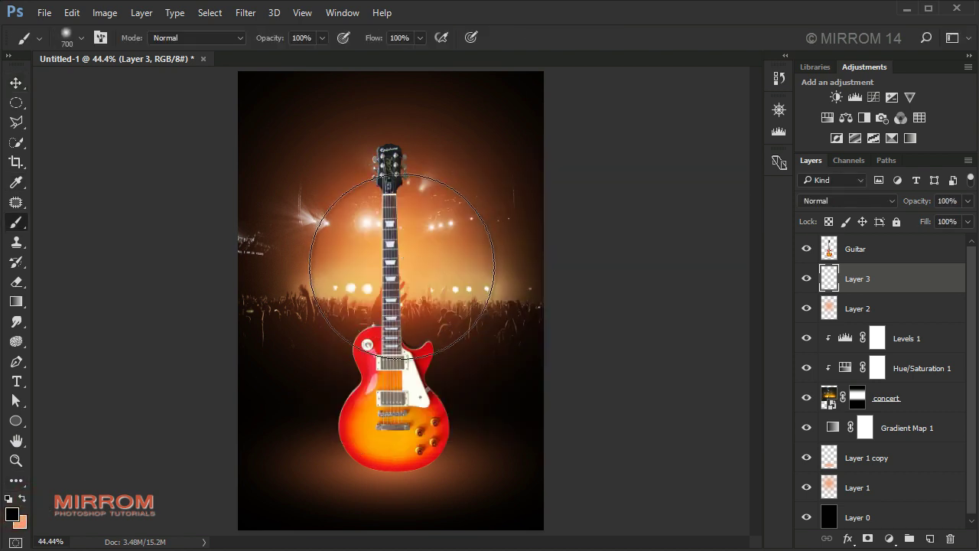
click(400, 280)
key(v)
drag(391, 287, 392, 462)
key(ctrl+t)
mouse_move(391, 291)
mouse_down()
mouse_move(398, 379)
mouse_move(390, 397)
mouse_up()
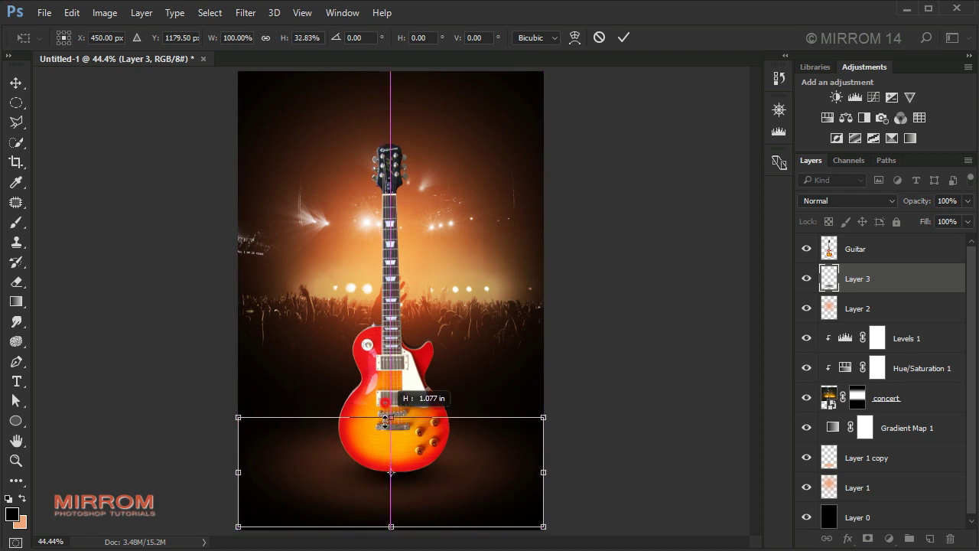
drag(393, 431, 391, 445)
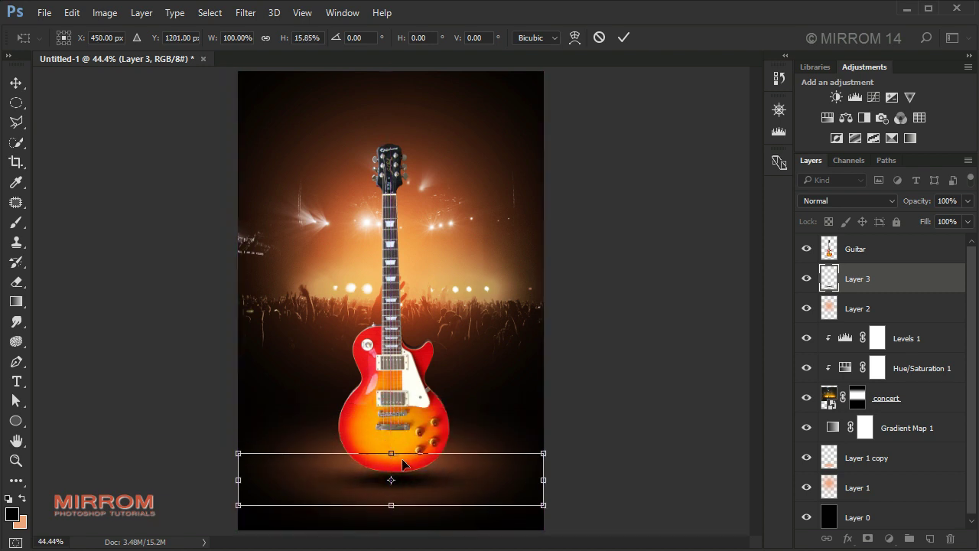
key(shift+Right)
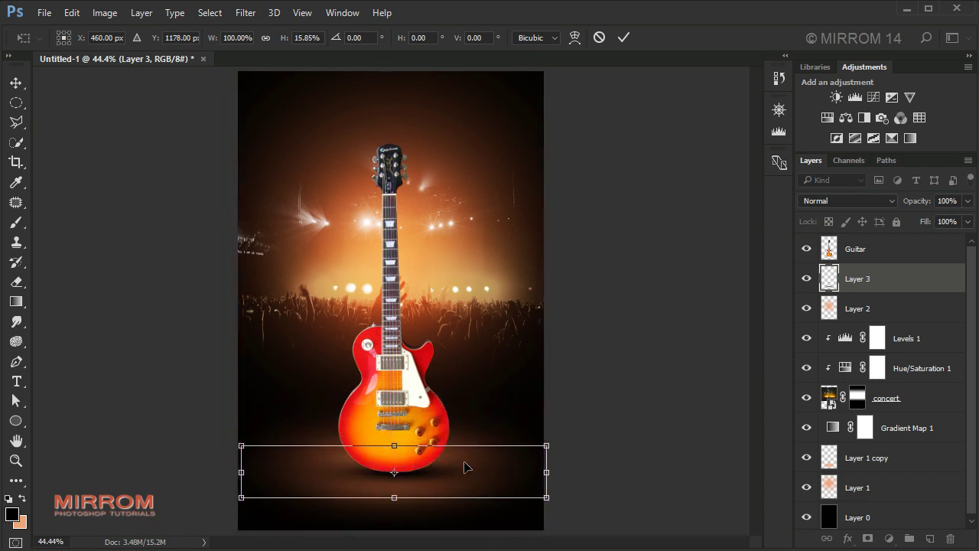
drag(394, 445, 400, 454)
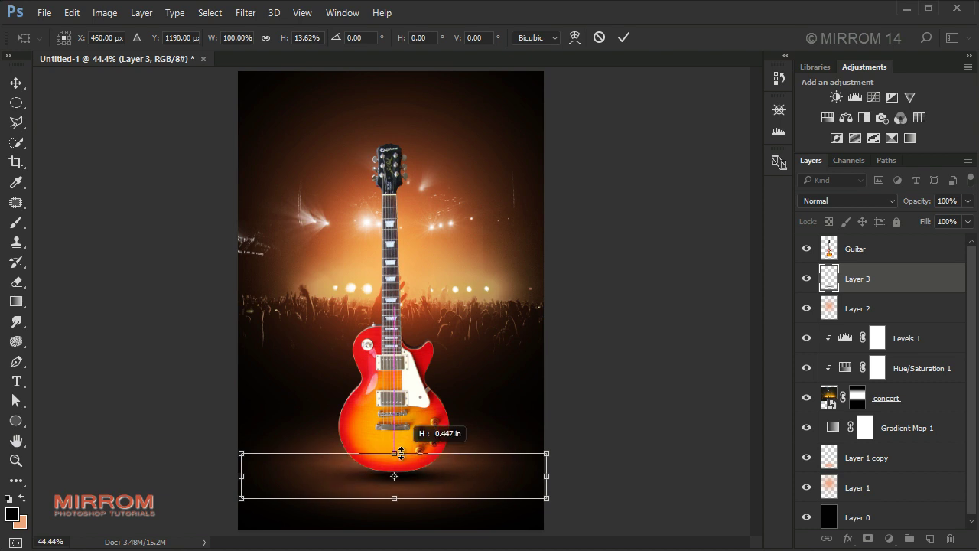
key(Return)
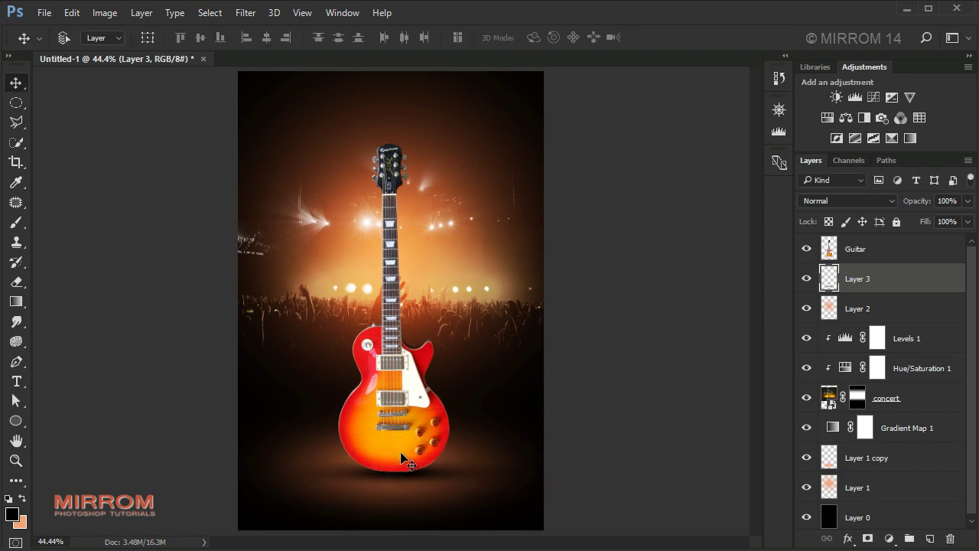
- Reduce the shadow's width percentage to make it smaller
key(ctrl+t)
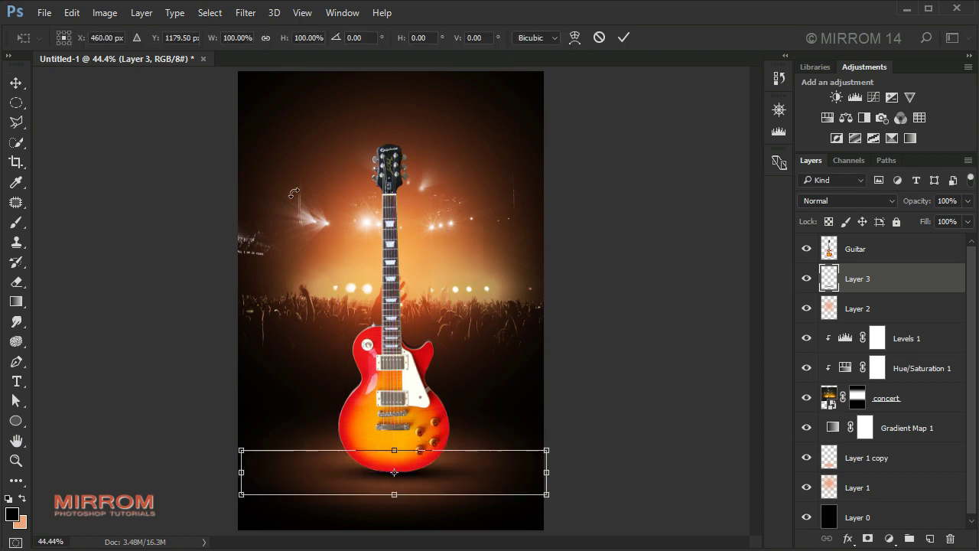
click(237, 38)
scroll(243, 38, down, 3)
scroll(244, 38, down, 3)
scroll(247, 38, down, 4)
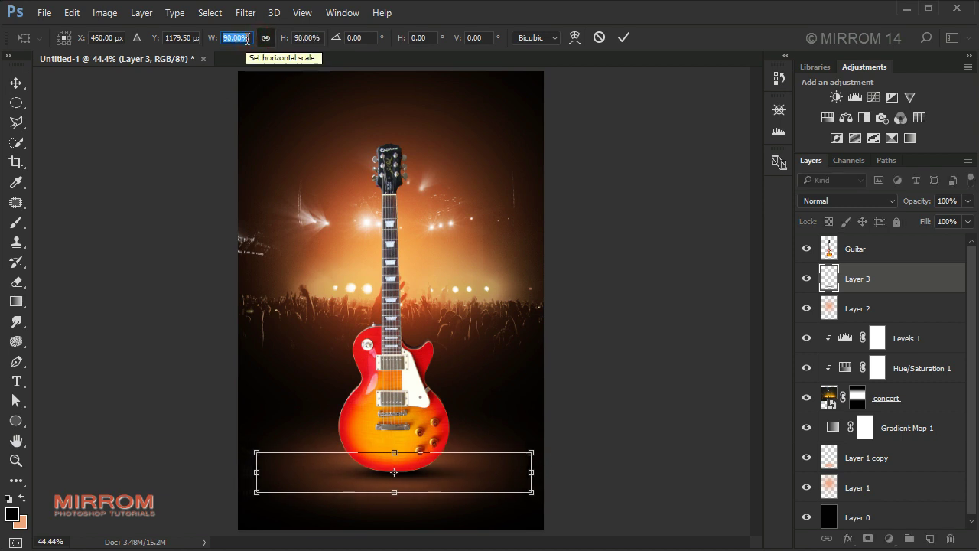
scroll(247, 39, down, 1)
scroll(247, 38, down, 3)
scroll(247, 38, down, 2)
scroll(247, 38, down, 1)
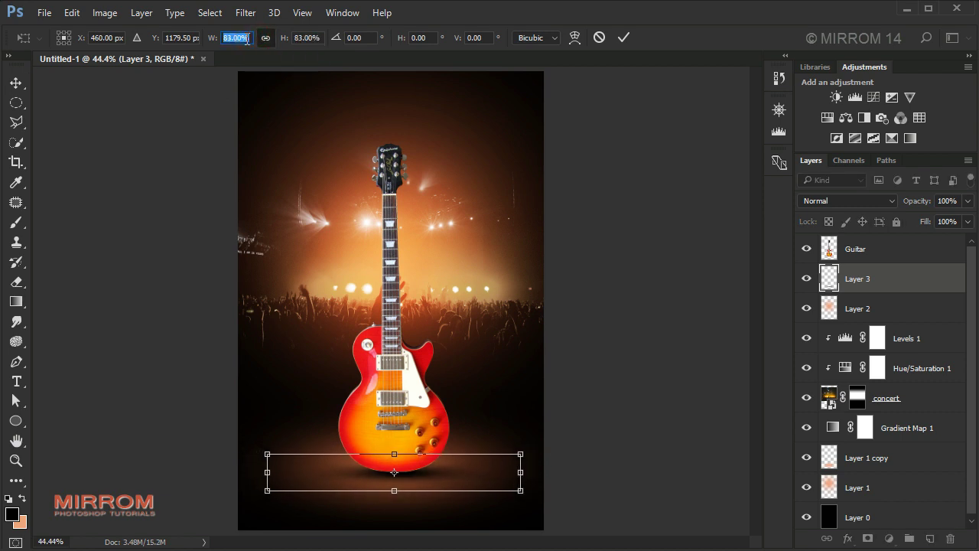
scroll(247, 38, down, 2)
scroll(247, 38, down, 3)
scroll(247, 38, down, 1)
scroll(247, 38, down, 1)
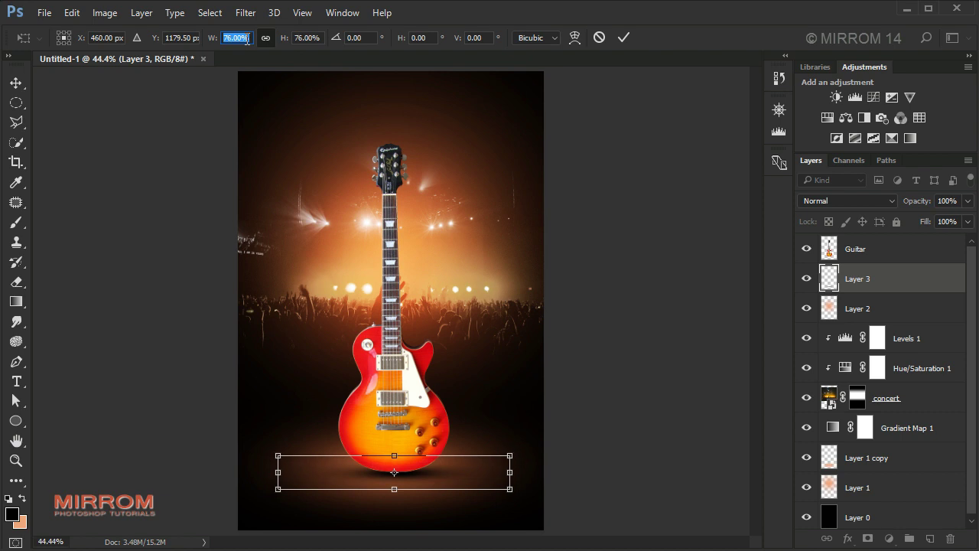
scroll(247, 38, down, 5)
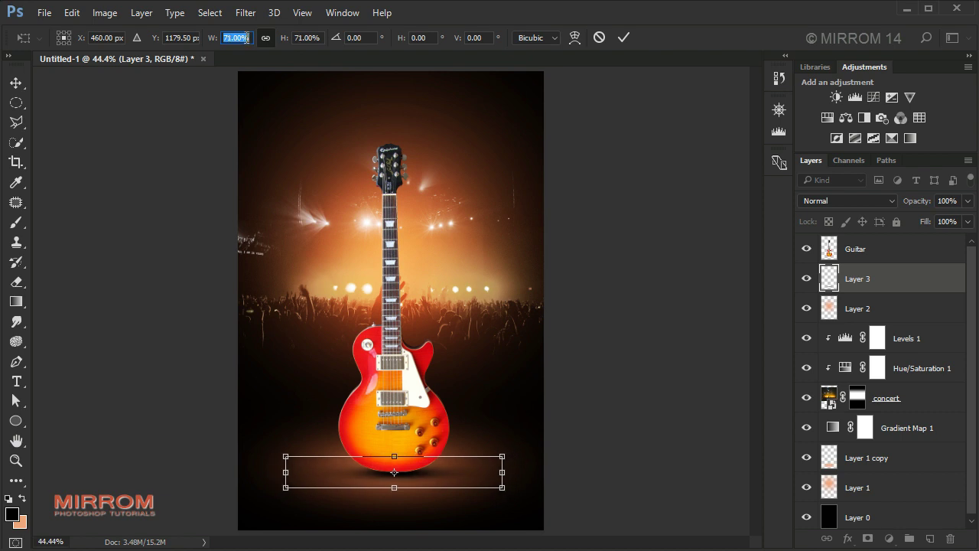
key(Return)
- Pull in the shadow's left and right sides and centre it under the guitar
key(ctrl+t)
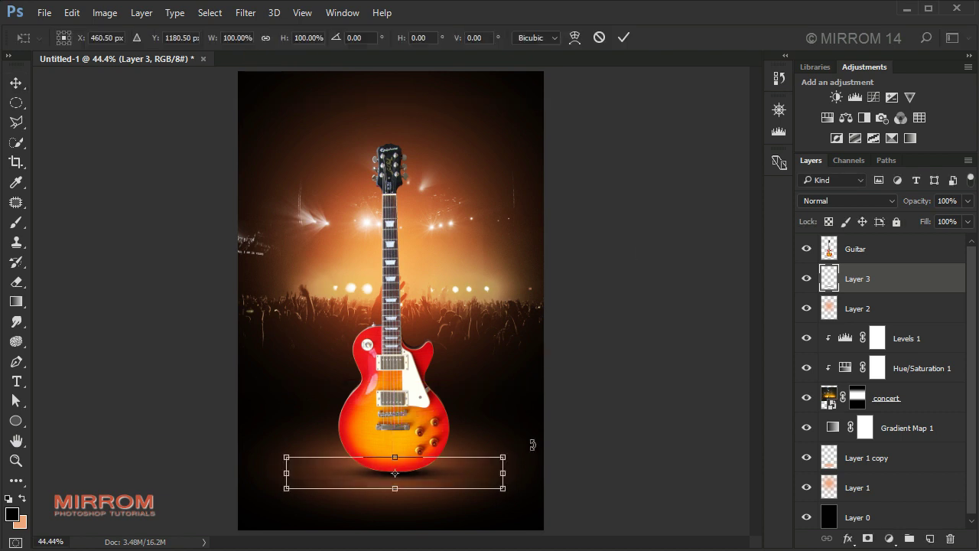
drag(507, 478, 497, 477)
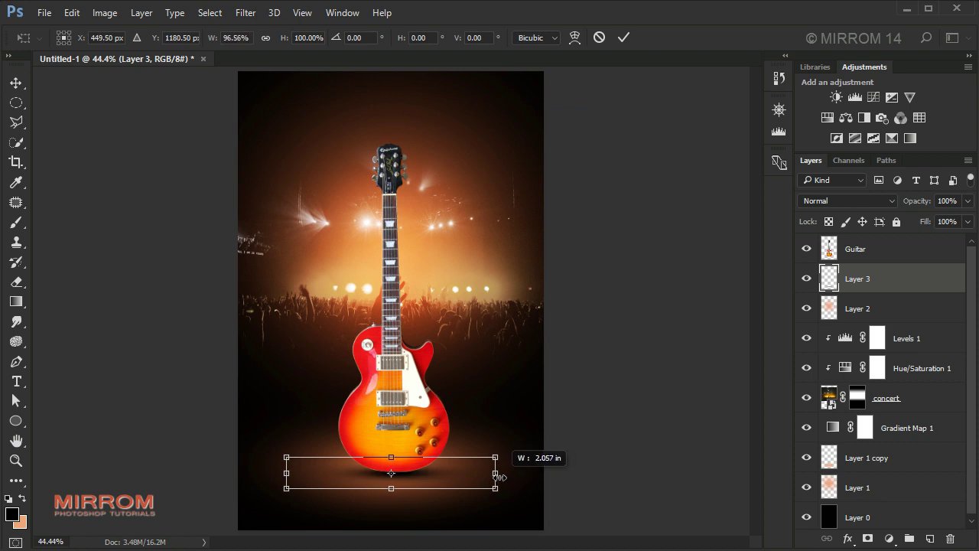
drag(286, 472, 289, 473)
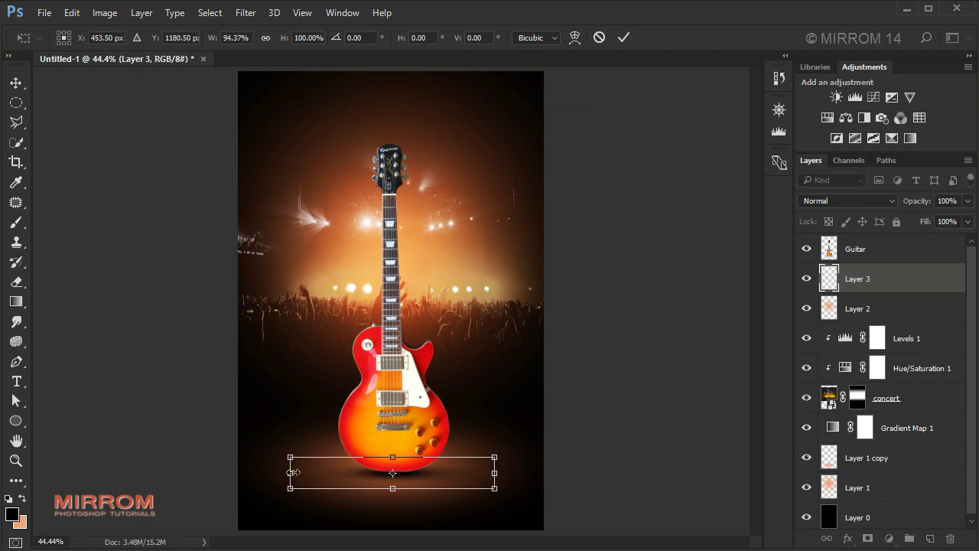
key(Return)
drag(380, 423, 441, 418)
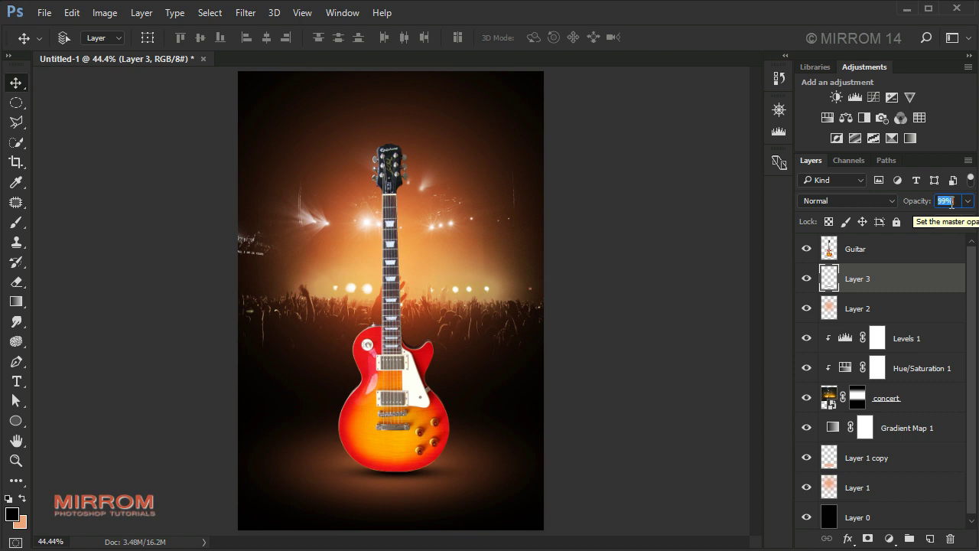
- Lower the shadow layer's opacity to 90%
key(Down)
key(Down)
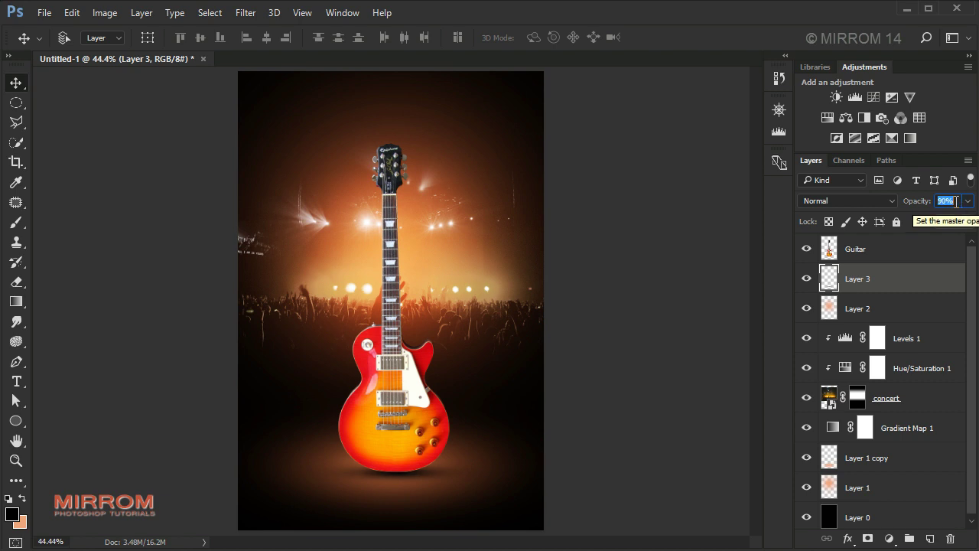
key(Return)
click(672, 258)
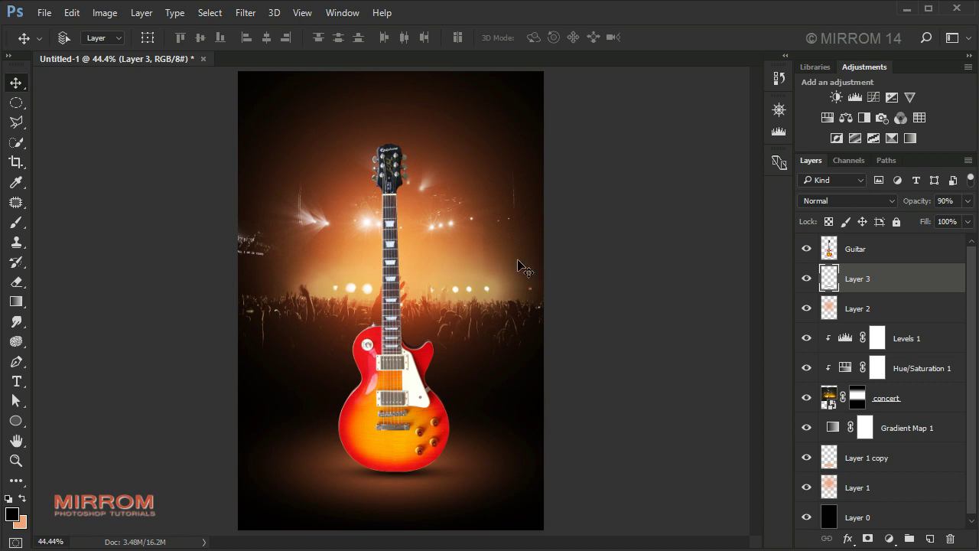
click(906, 253)
- Enable Outer Glow on the Guitar layer with Linear Dodge (Add) blend mode
key(ctrl+plus)
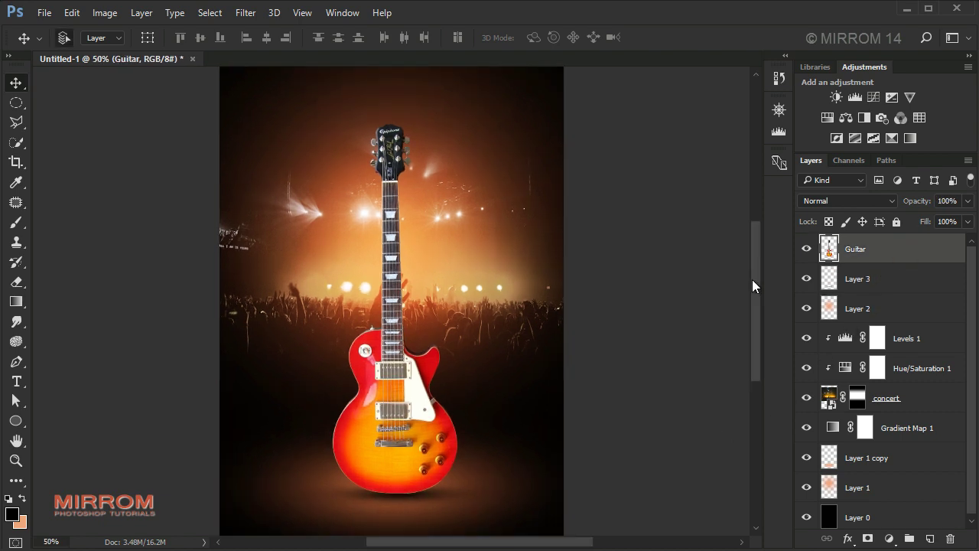
key(ctrl+plus)
scroll(562, 413, down, 2)
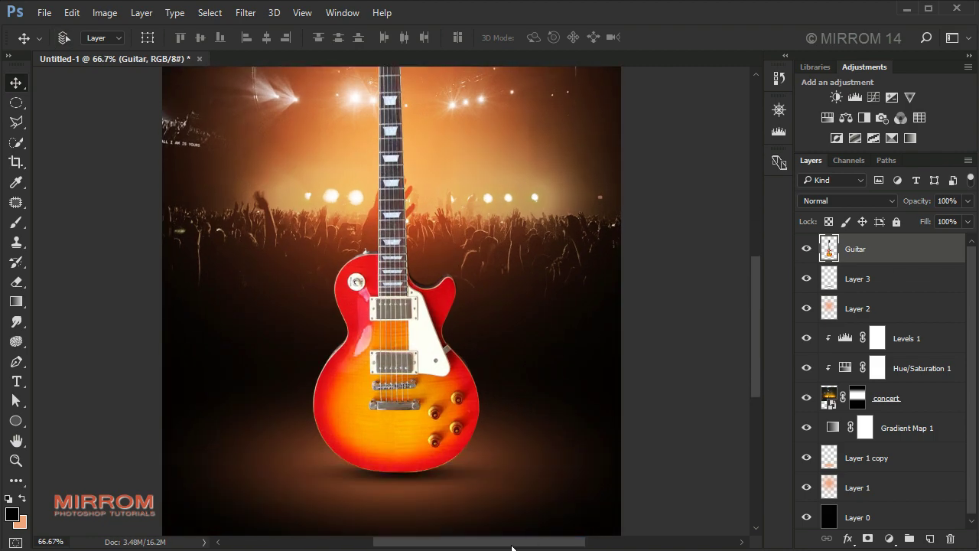
drag(531, 542, 579, 541)
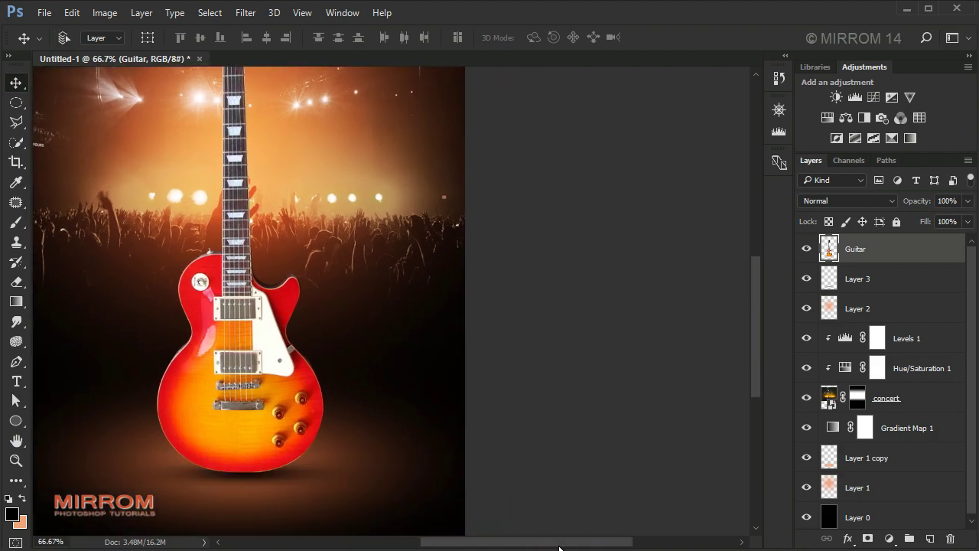
double_click(949, 260)
drag(566, 85, 679, 103)
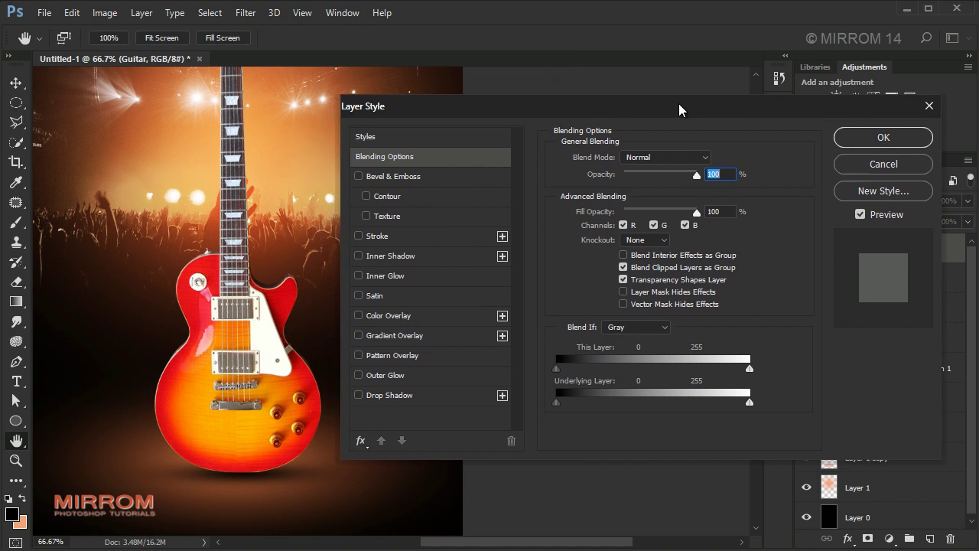
click(390, 376)
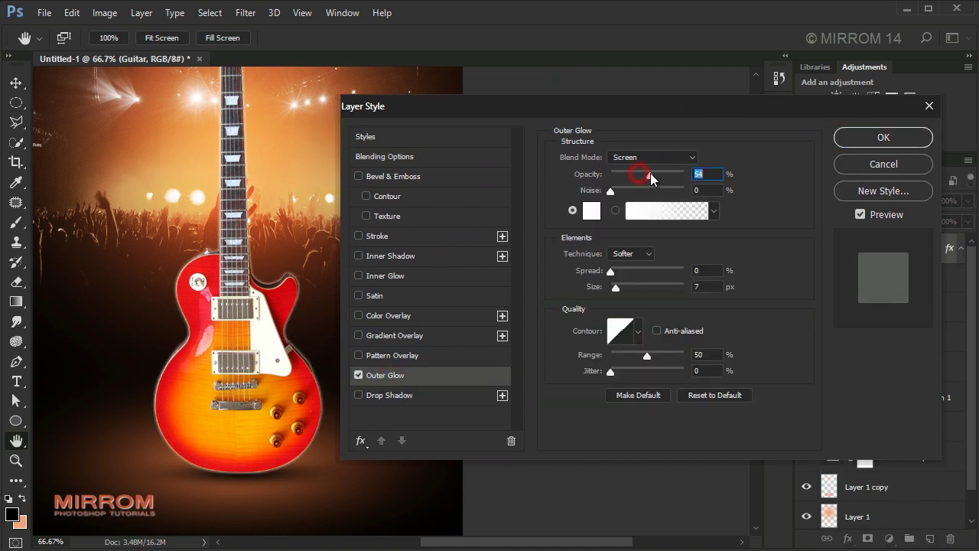
click(636, 158)
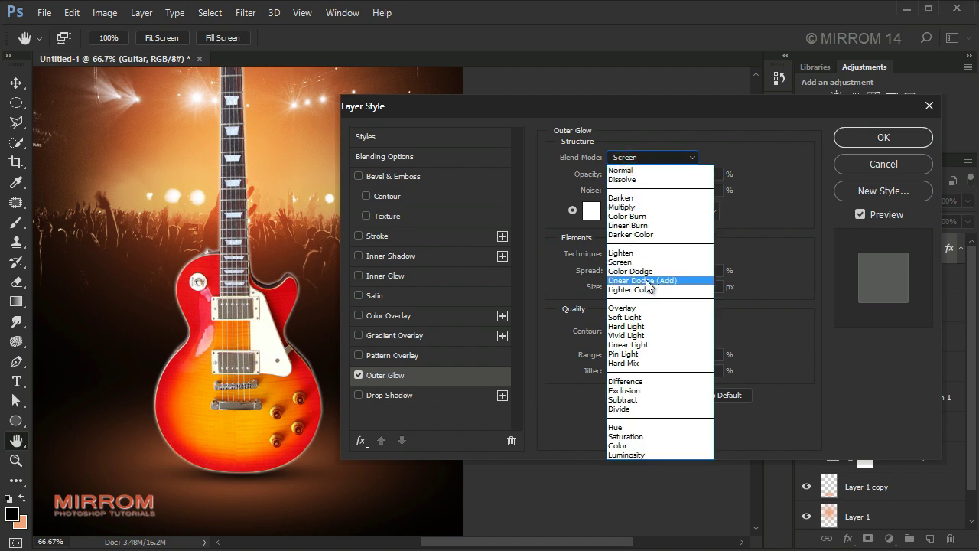
click(649, 280)
- Set the outer glow colour to dark brown 512906
click(591, 212)
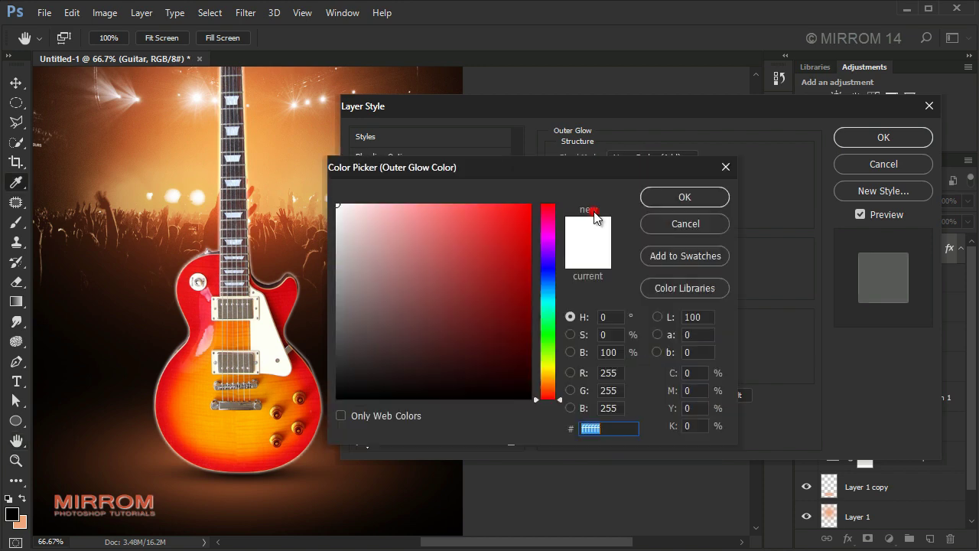
drag(561, 173, 584, 157)
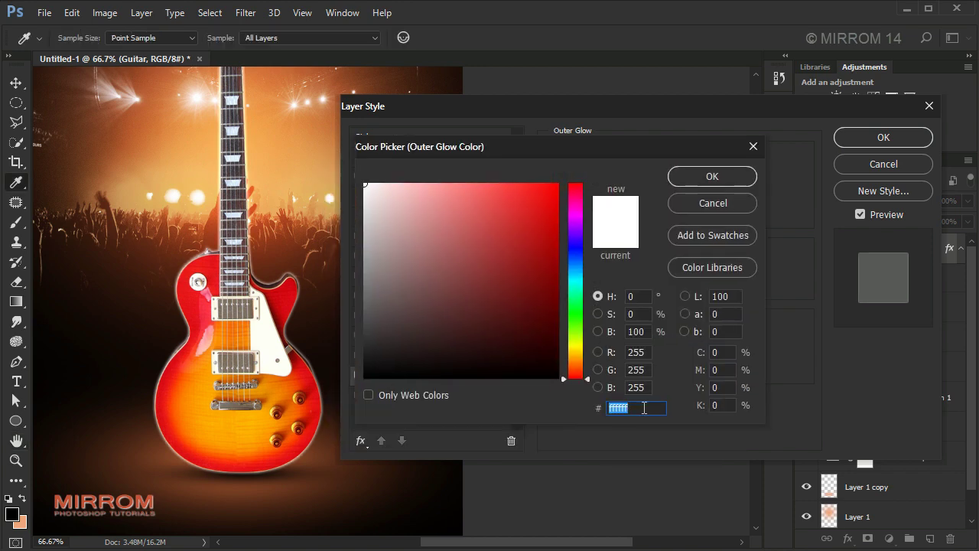
text(51)
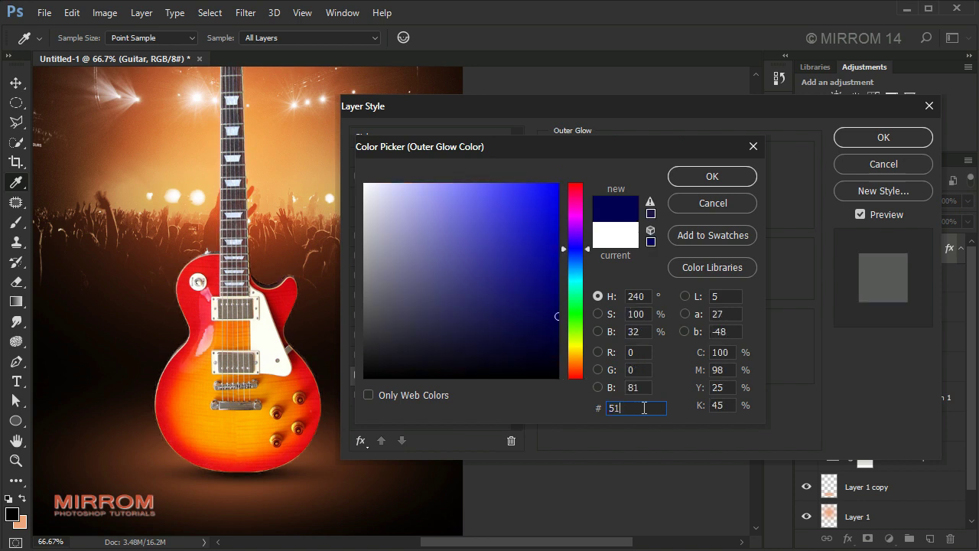
text(2906)
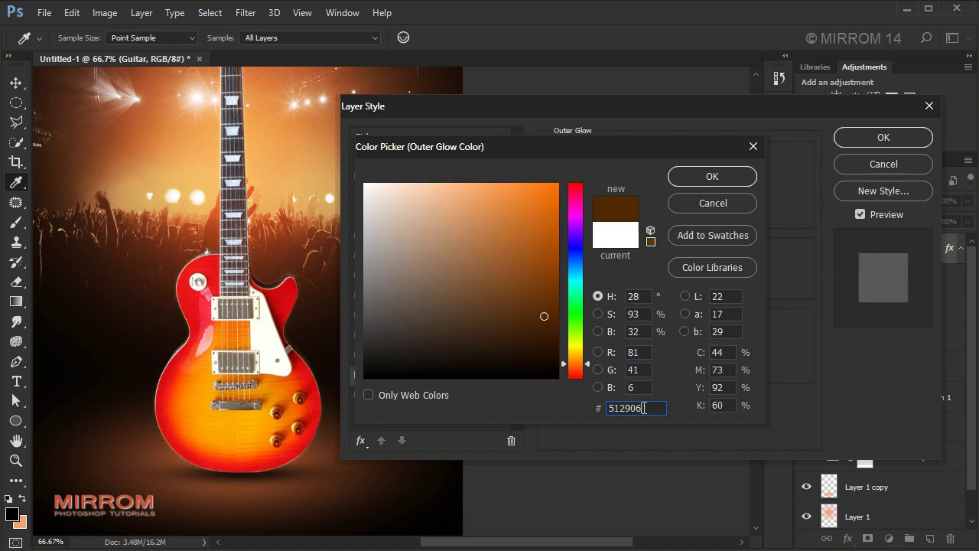
double_click(644, 408)
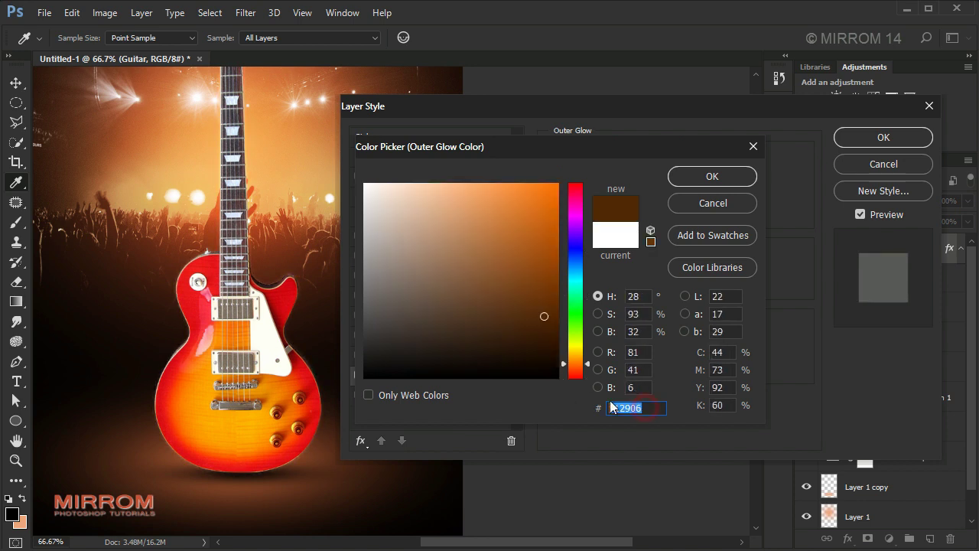
click(706, 175)
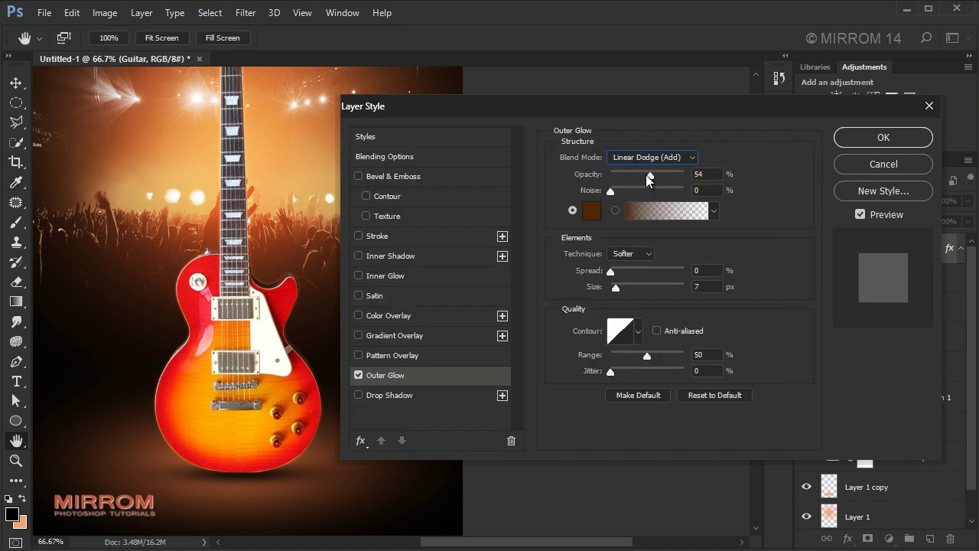
- Lower outer glow opacity to about 65%, widen size to 25 px, and raise range slightly
drag(647, 176, 661, 178)
key(Down)
key(Down)
click(615, 288)
drag(631, 288, 622, 289)
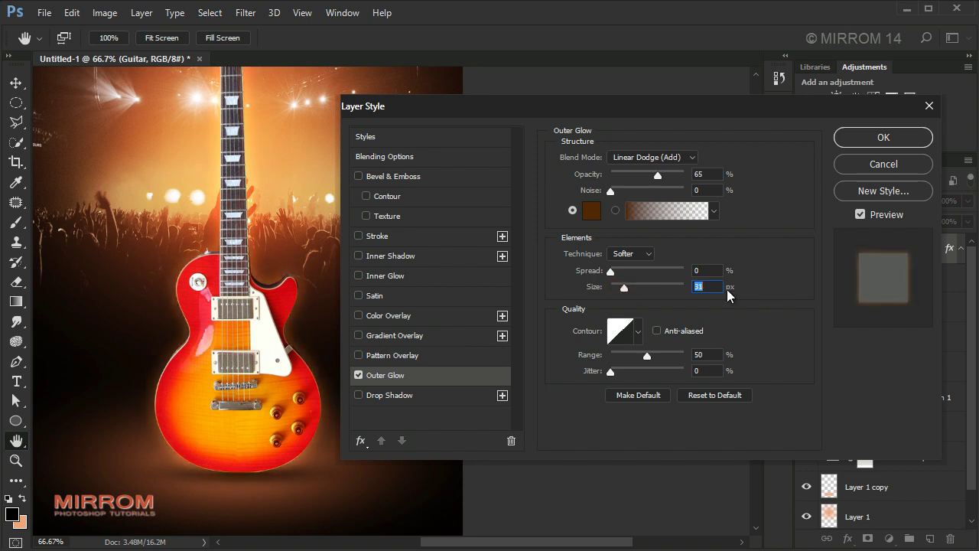
click(721, 288)
key(Up)
key(Up)
key(Up)
- Enable Inner Glow in Color Dodge mode with beige colour d7bf91
click(396, 279)
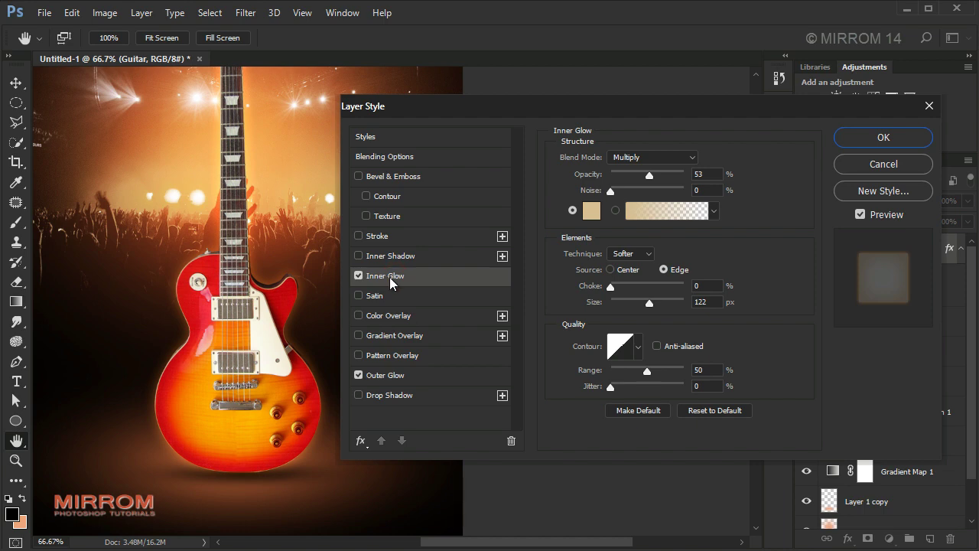
click(643, 156)
click(650, 269)
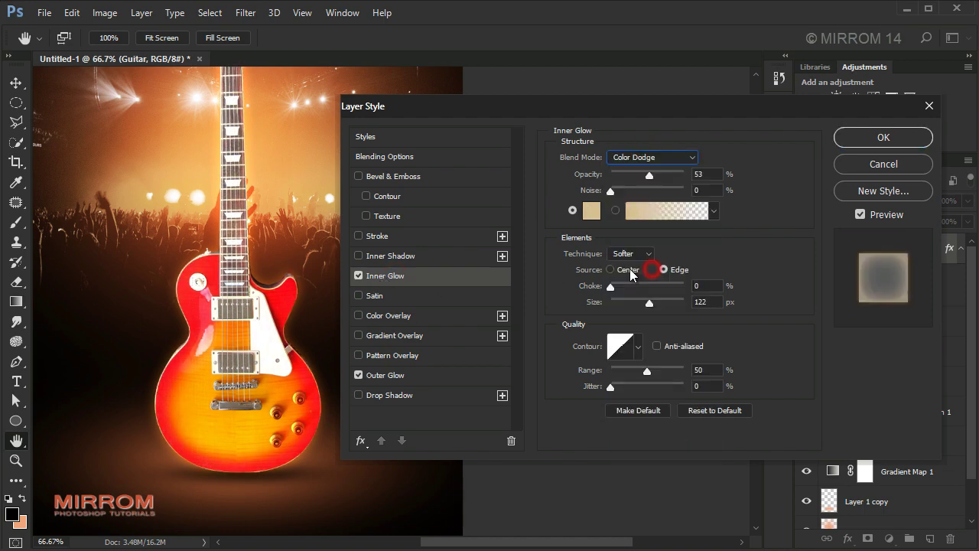
click(593, 210)
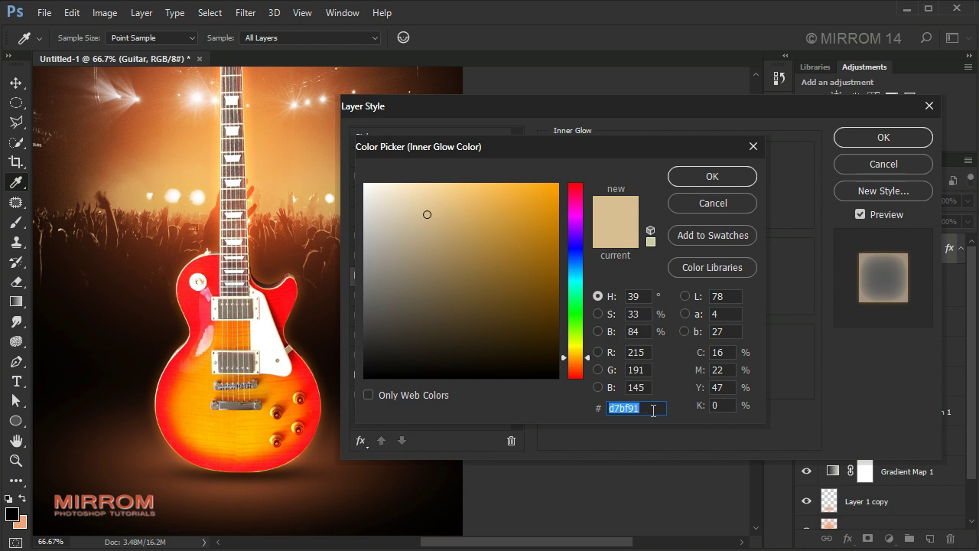
text(d)
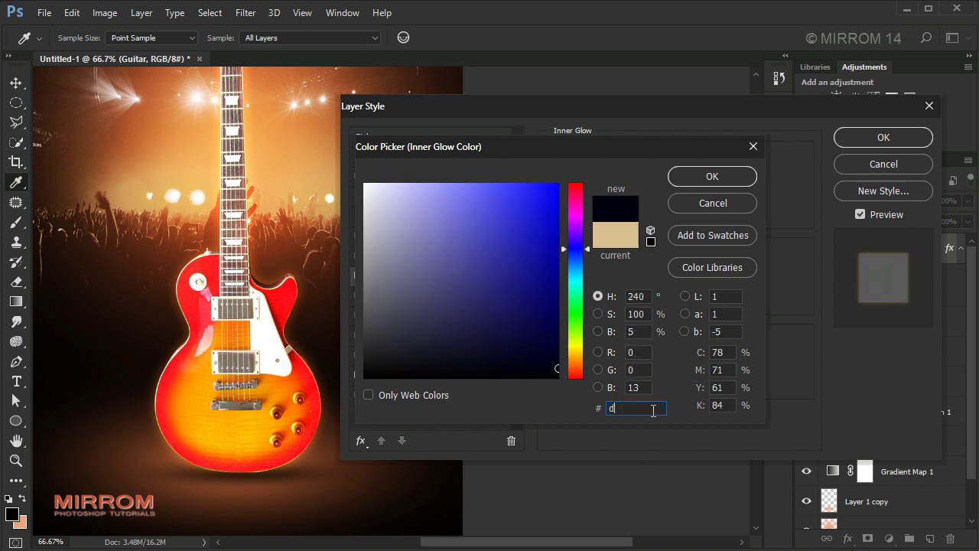
text(7bf9)
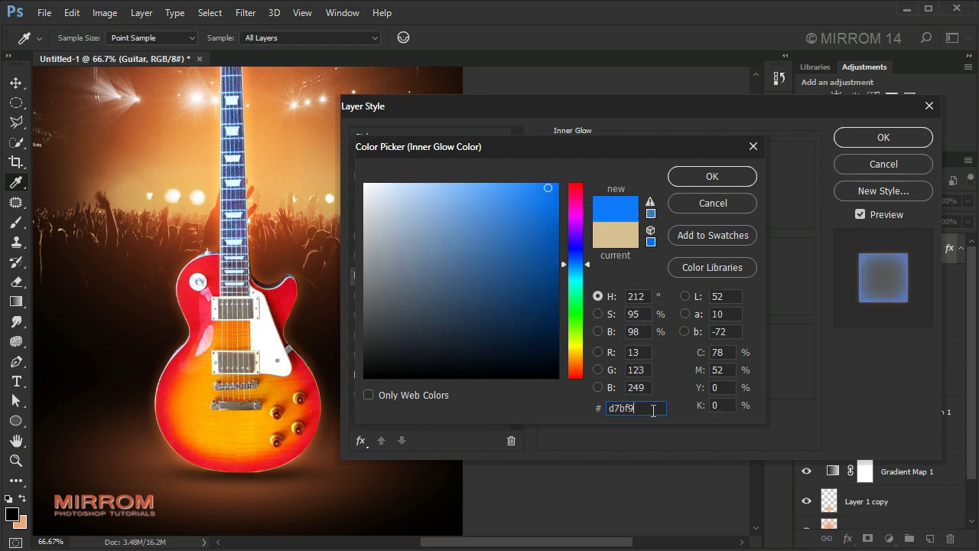
text(1)
click(697, 178)
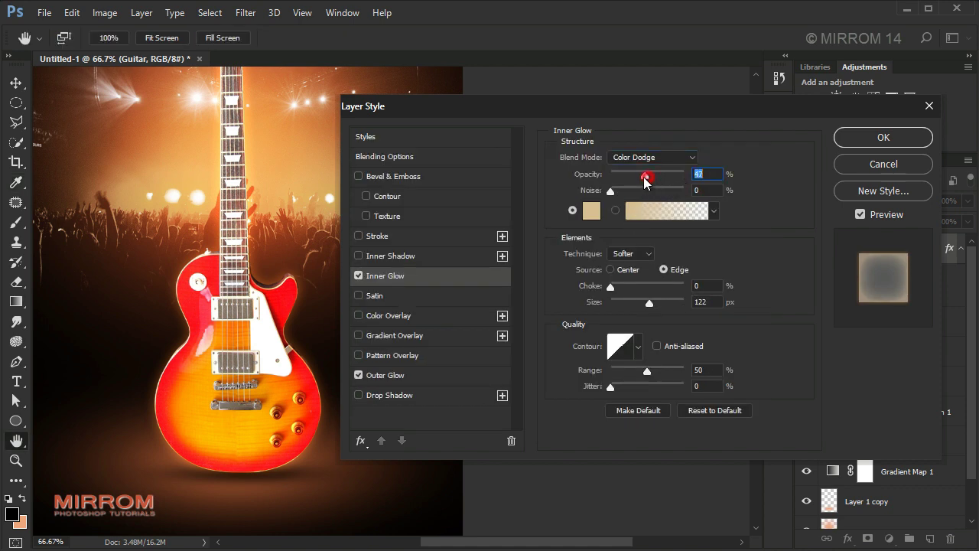
- Set inner glow opacity to 30% and size to 18 px, compare, and apply the styles
drag(645, 176, 632, 177)
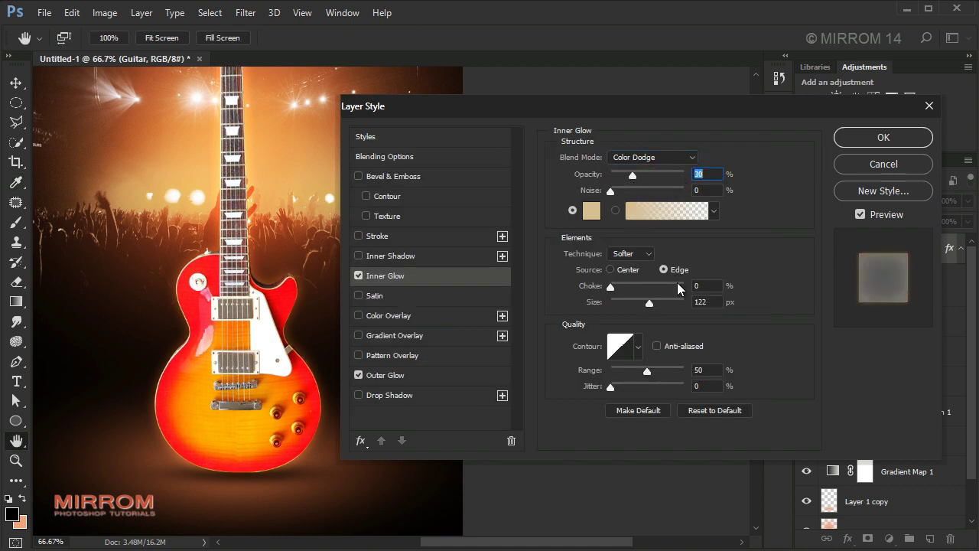
mouse_move(649, 302)
mouse_down()
mouse_move(609, 304)
mouse_move(626, 315)
mouse_up()
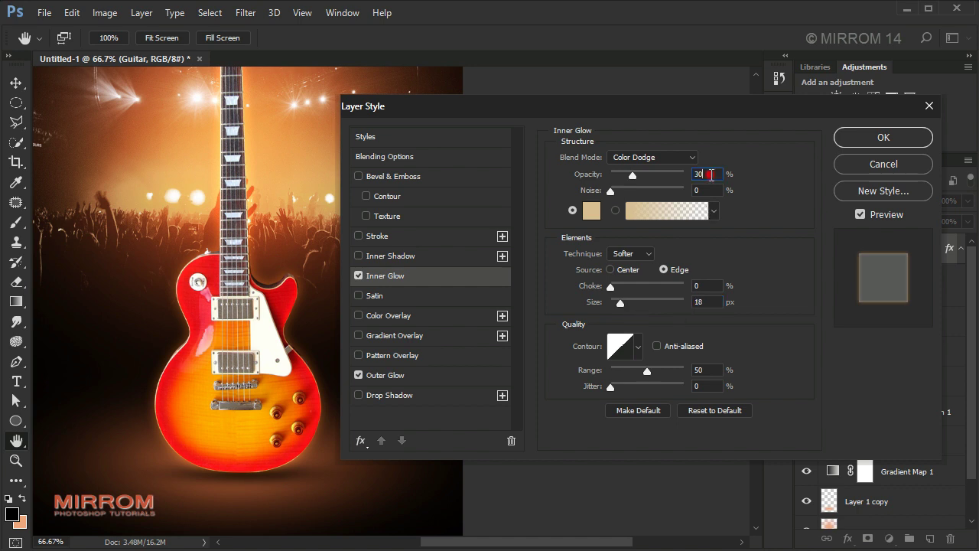
click(358, 276)
click(359, 277)
click(359, 276)
click(359, 276)
click(844, 142)
- Clip a Brightness/Contrast layer to Guitar with contrast 76 and brightness -40
click(960, 254)
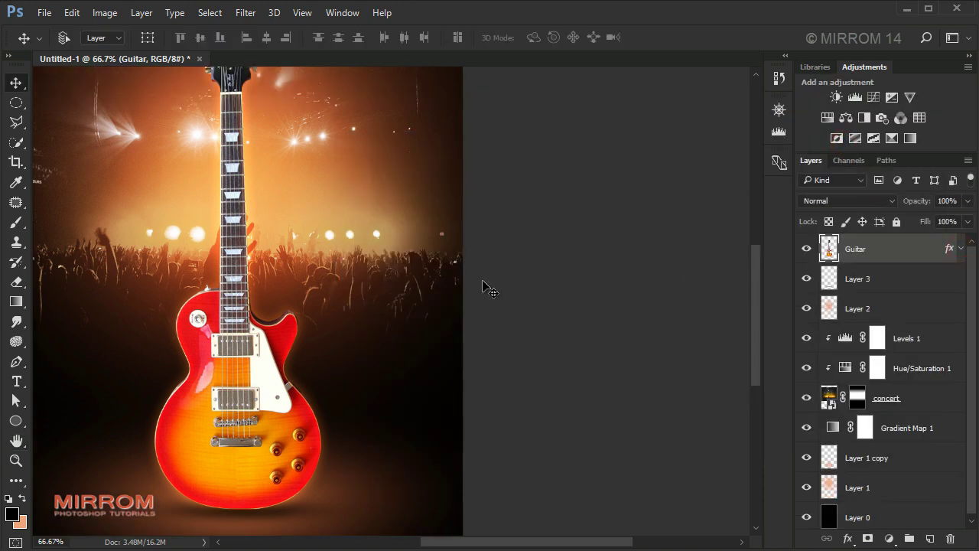
scroll(481, 284, up, 3)
scroll(481, 284, down, 3)
key(ctrl+minus)
key(ctrl+minus)
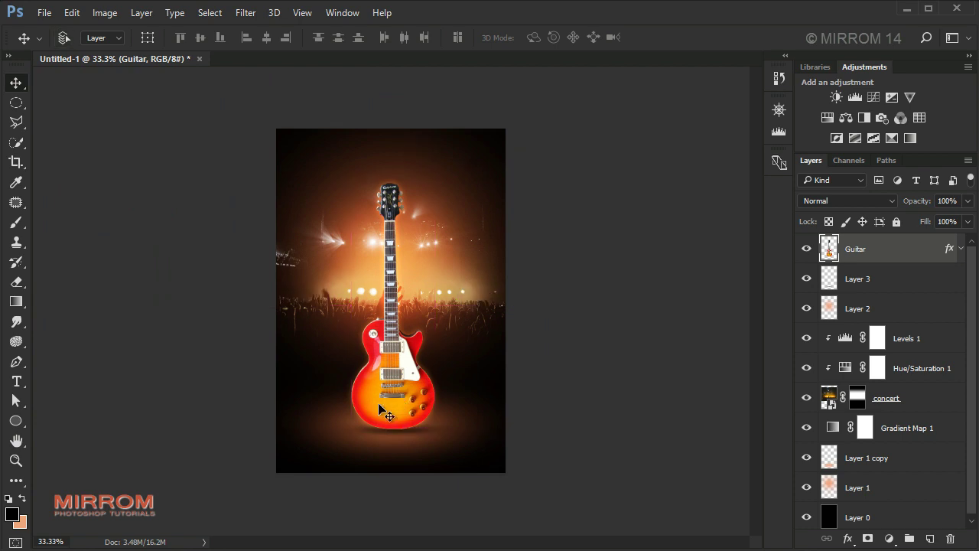
click(835, 97)
click(656, 439)
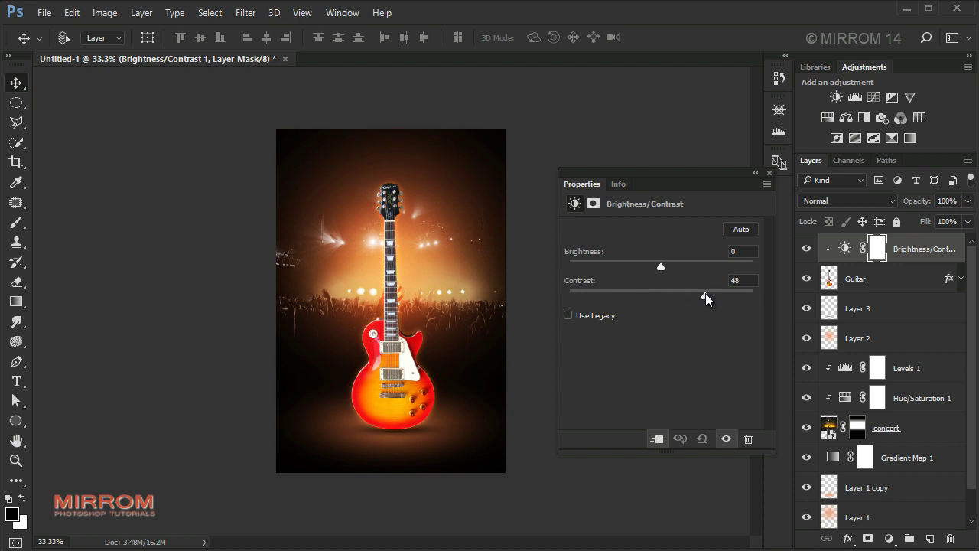
drag(705, 298, 730, 296)
drag(661, 267, 637, 267)
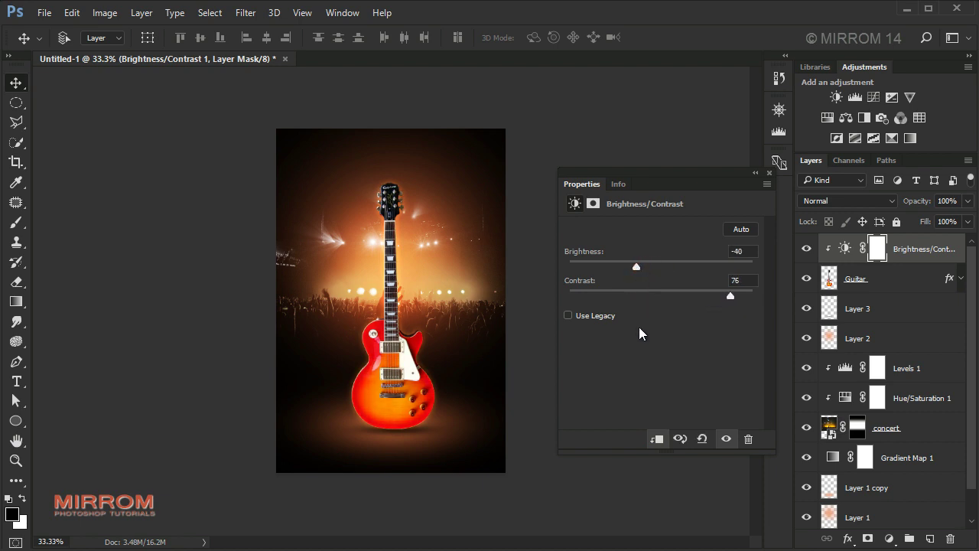
click(770, 172)
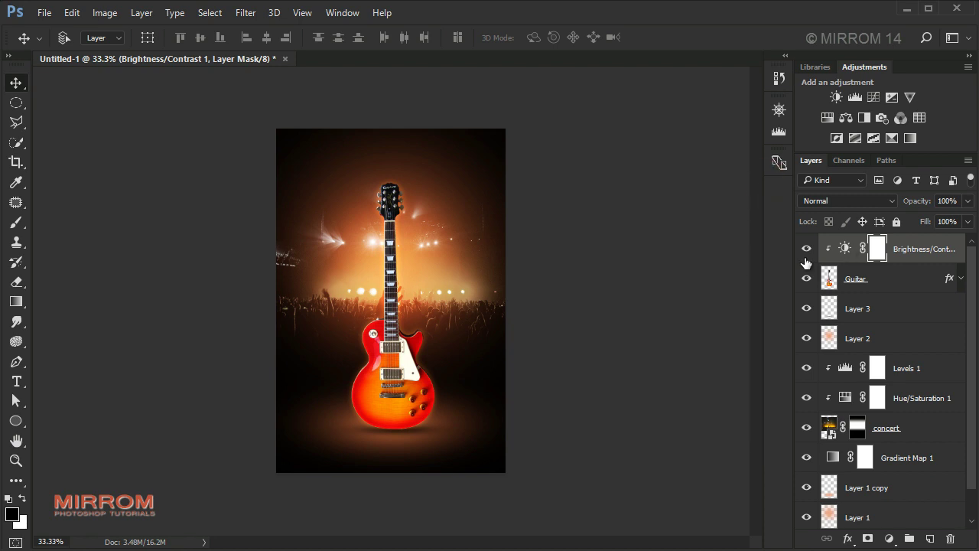
- Clip a Sepia Photo Filter at 82% density to the guitar, keeping Preserve Luminosity on
click(882, 117)
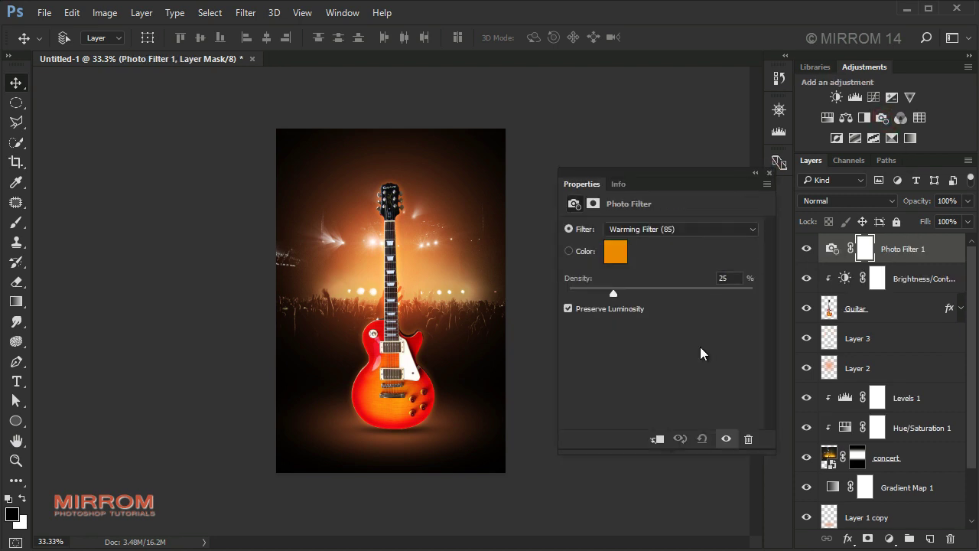
click(658, 438)
click(716, 228)
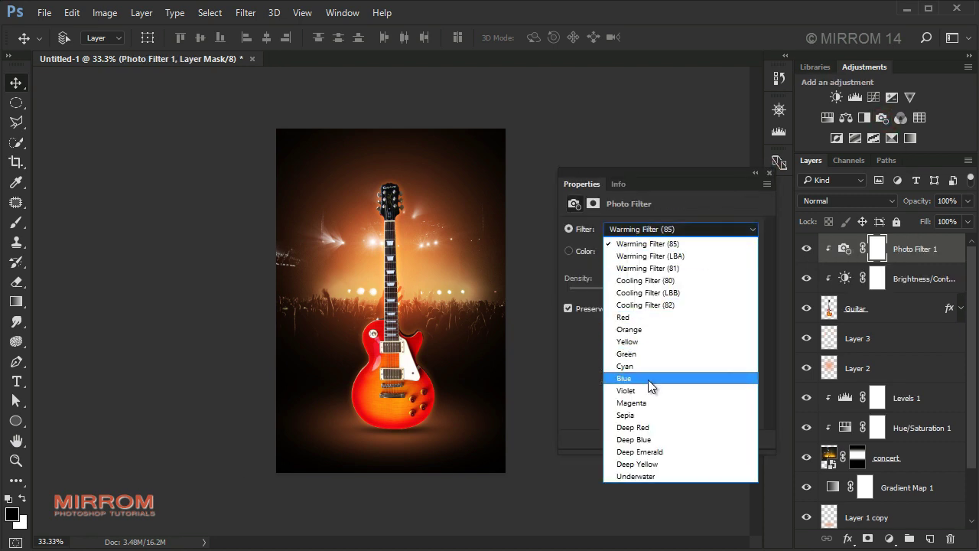
click(654, 414)
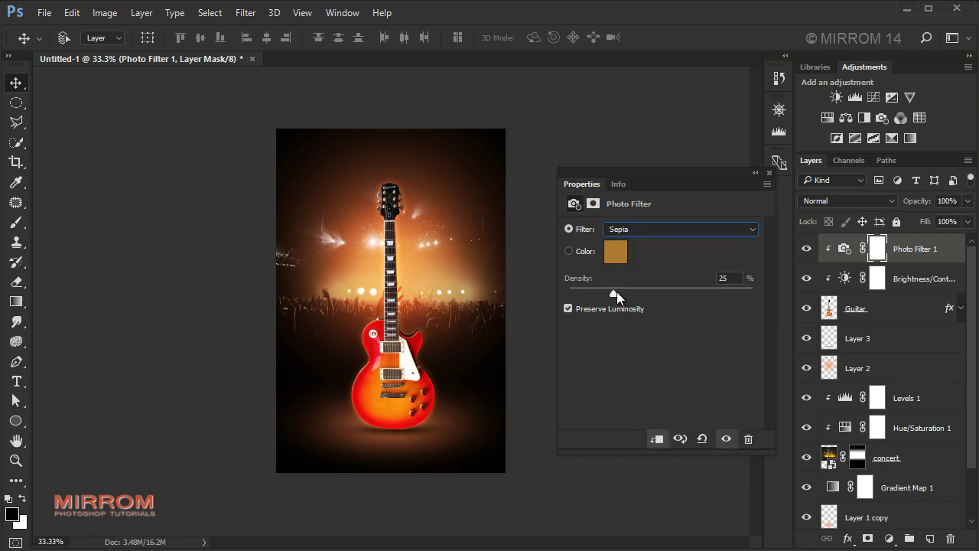
drag(639, 291, 693, 293)
click(568, 308)
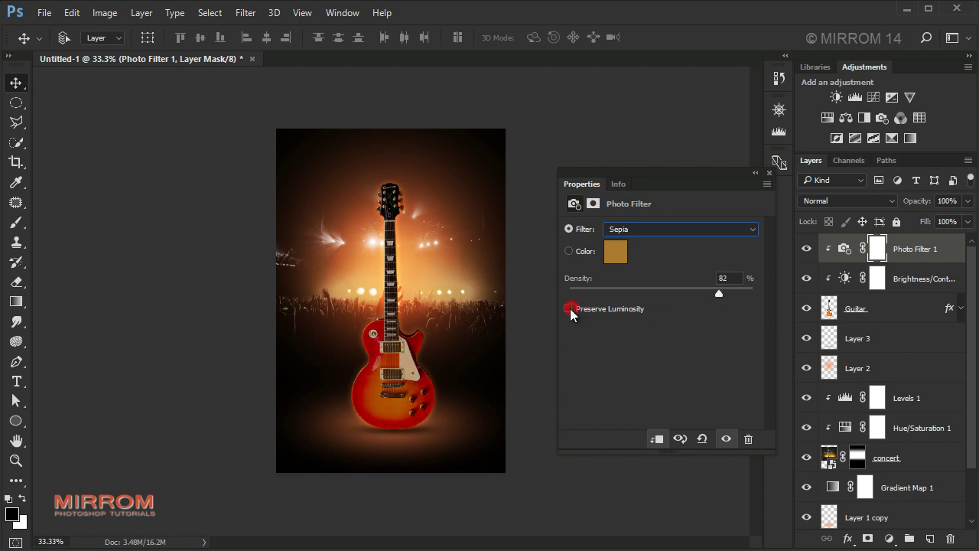
click(568, 309)
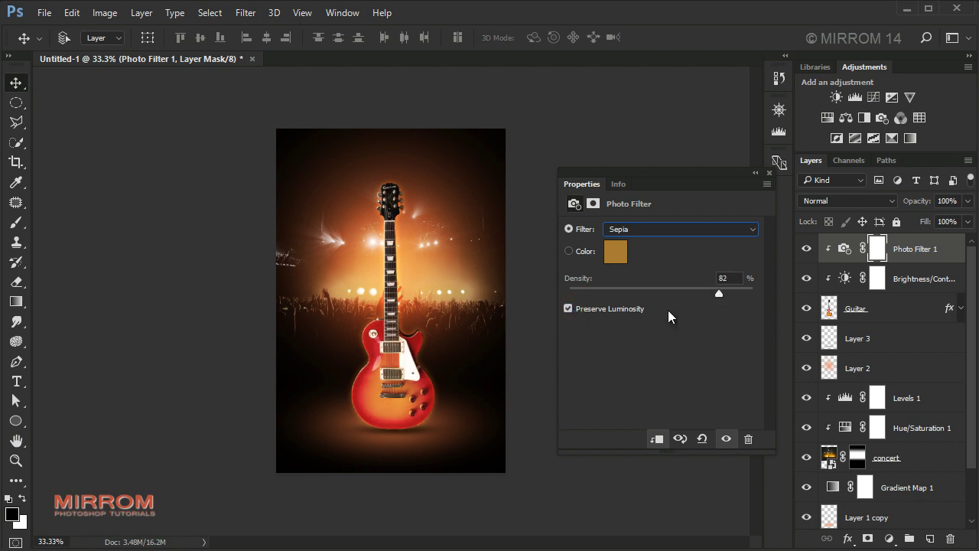
click(777, 177)
key(ctrl+plus)
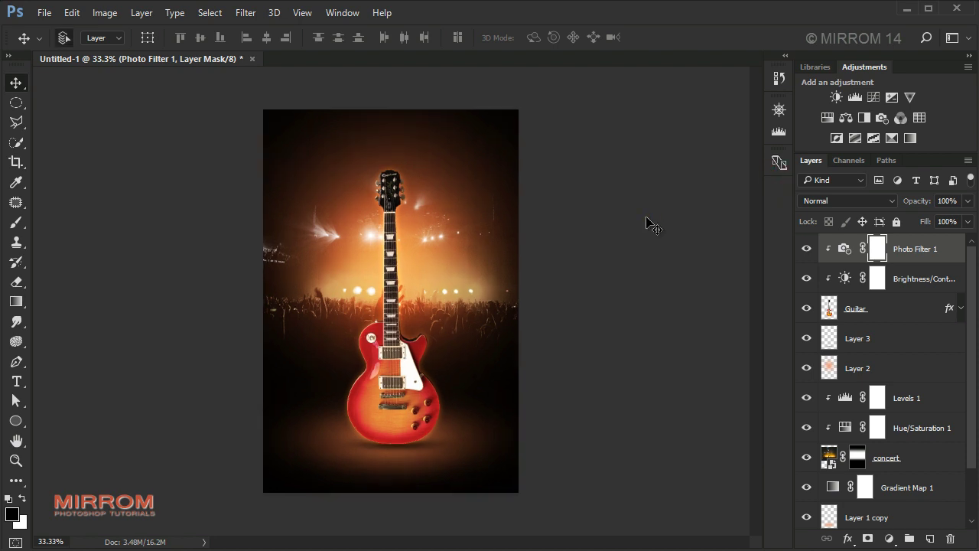
scroll(648, 223, down, 1)
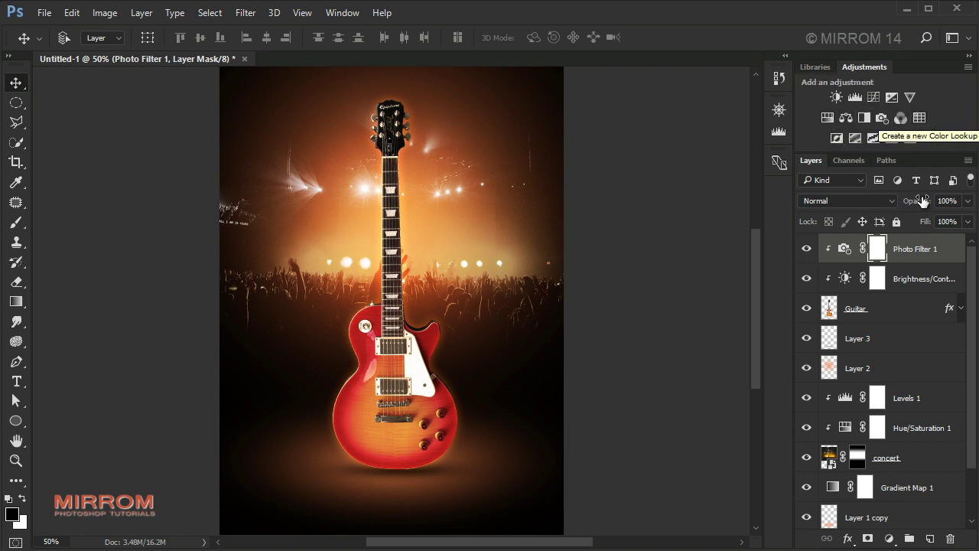
- Add a Color Lookup adjustment layer using the Crisp_Warm.look 3DLUT file
click(843, 249)
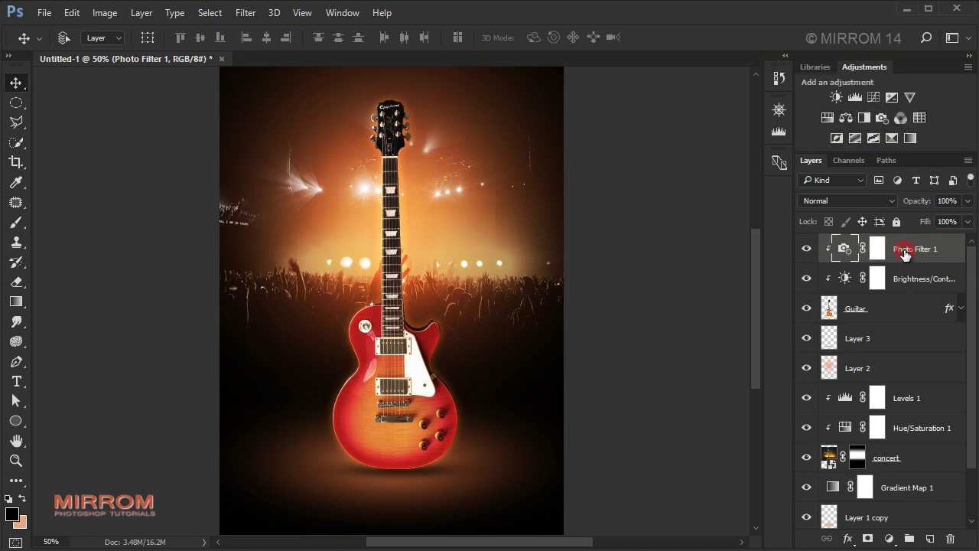
click(921, 119)
click(751, 236)
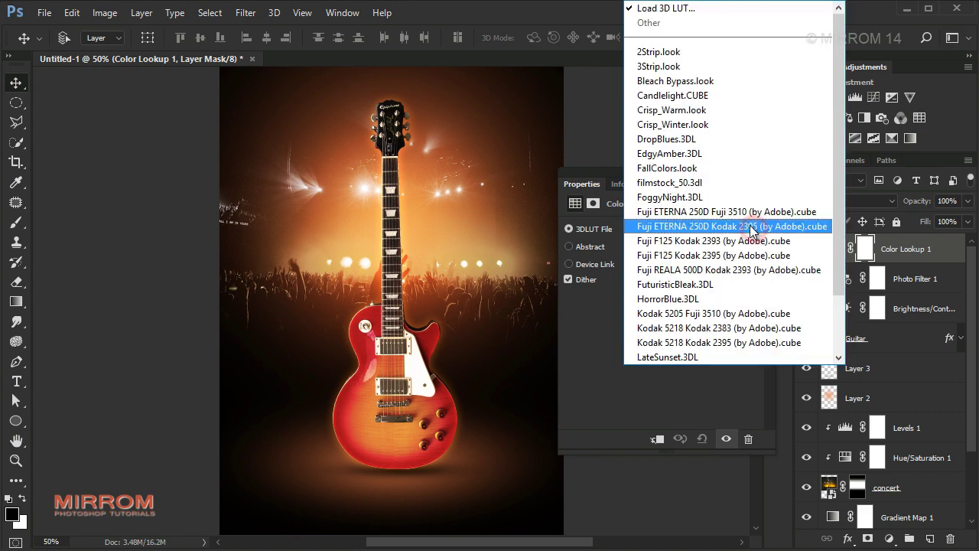
click(705, 112)
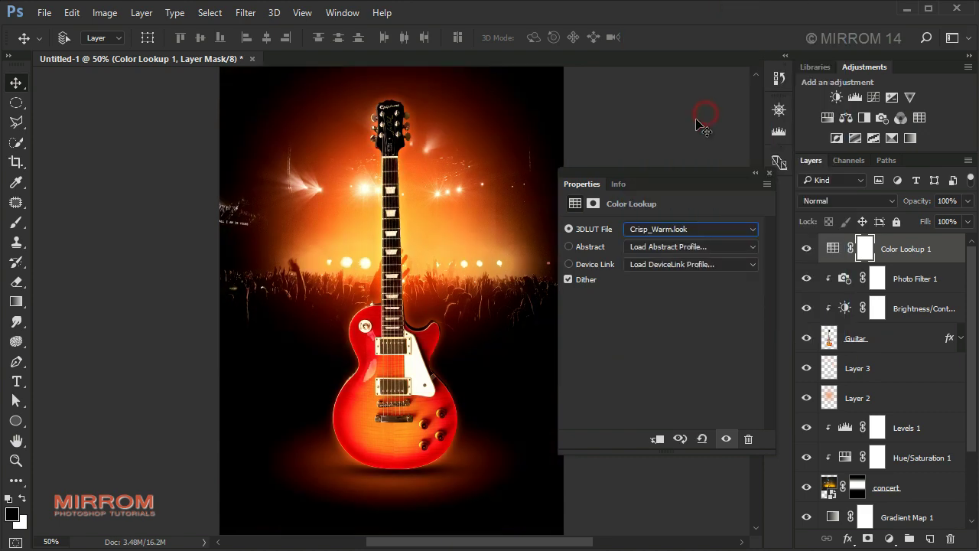
click(768, 174)
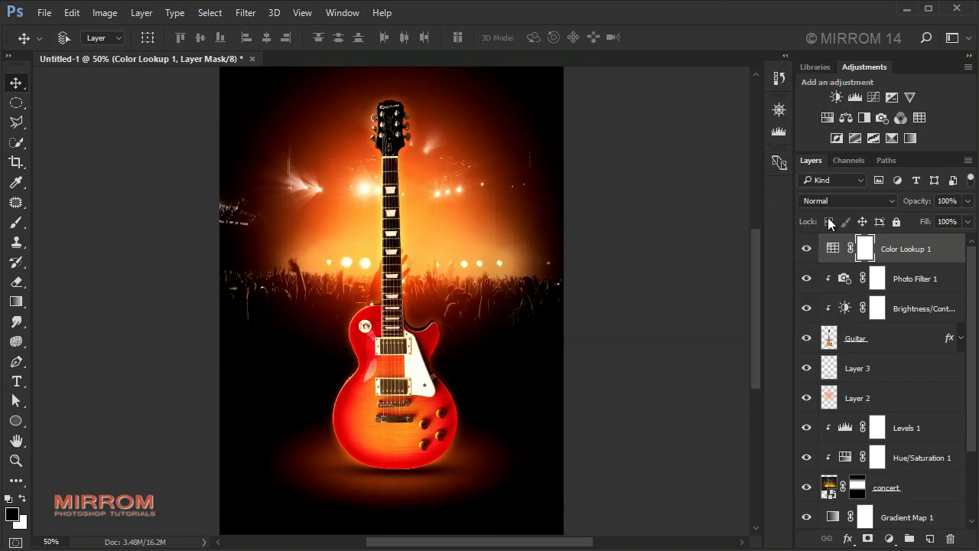
- Set the Color Lookup layer's blend mode to Color and compare it on and off
click(889, 200)
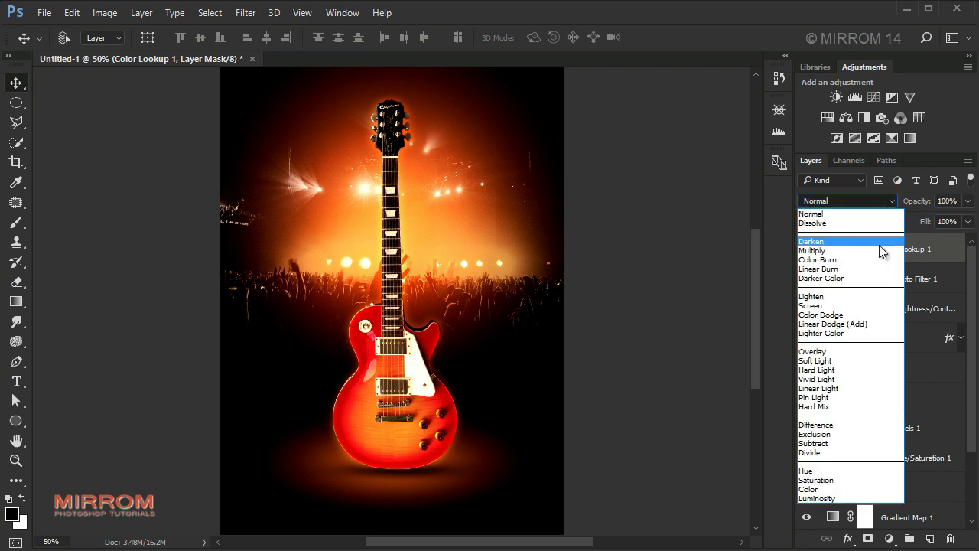
click(851, 489)
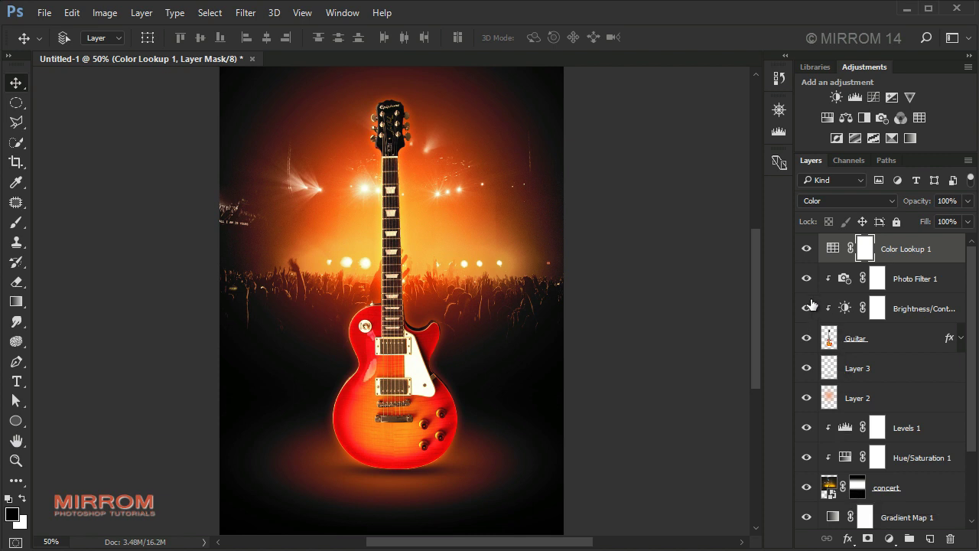
click(832, 248)
click(806, 249)
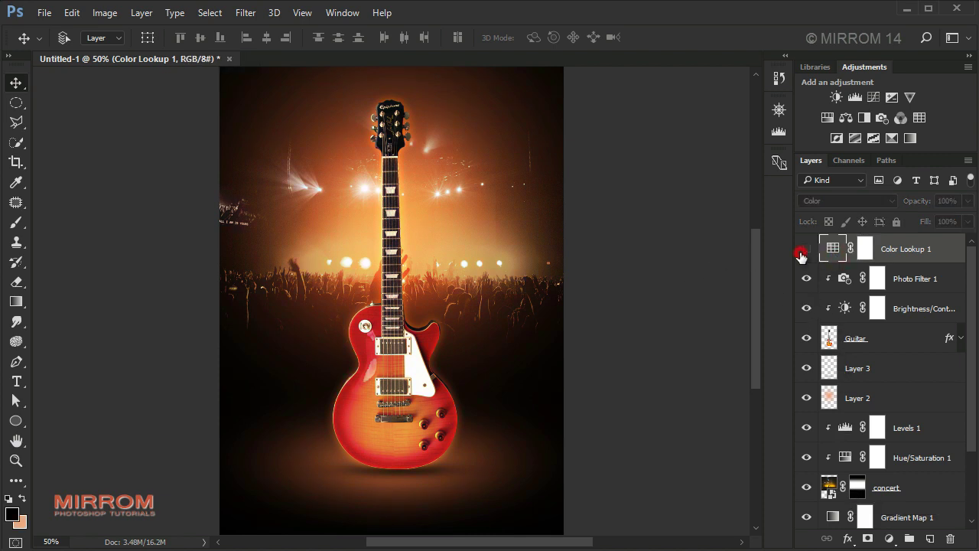
click(802, 253)
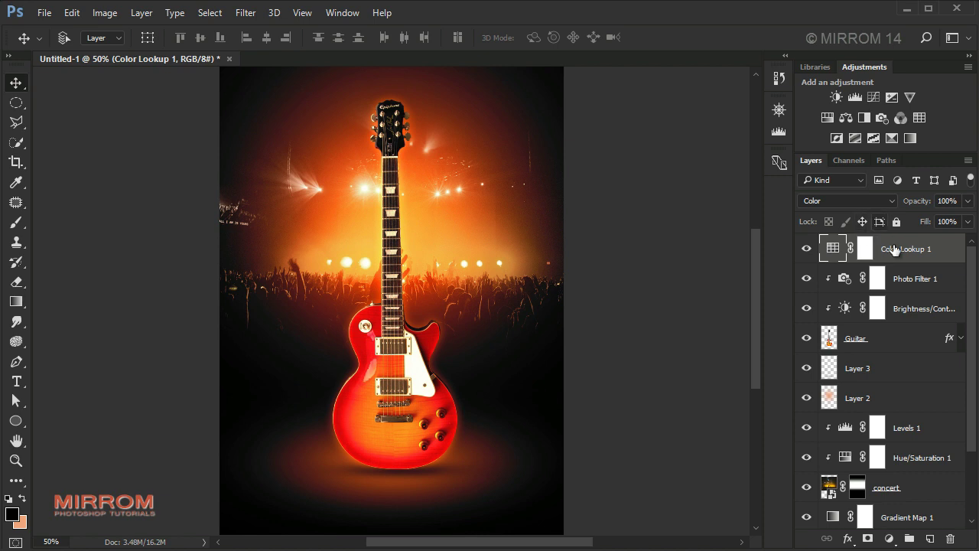
- Add a Color Balance layer shifting midtones +52 toward blue, then zoom out to 33.3%
click(845, 118)
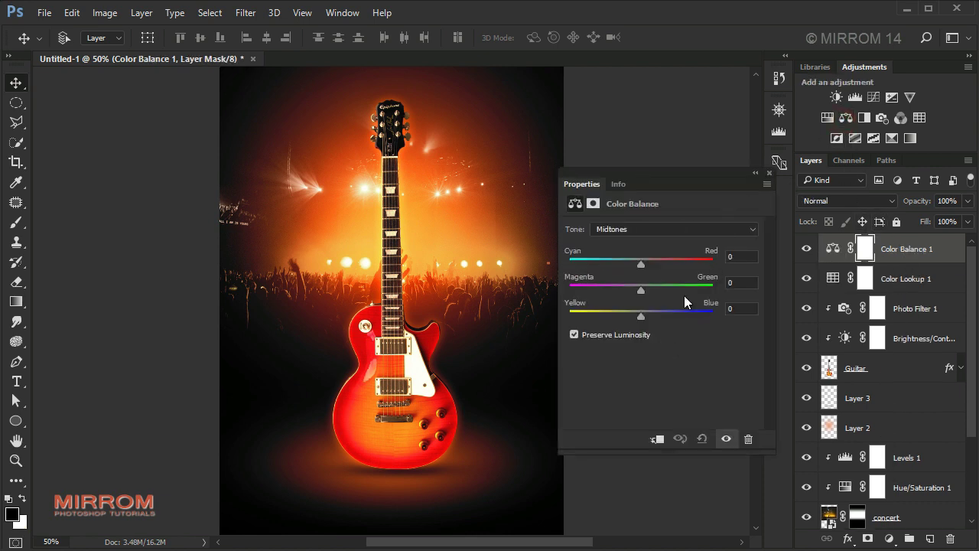
drag(641, 316, 679, 319)
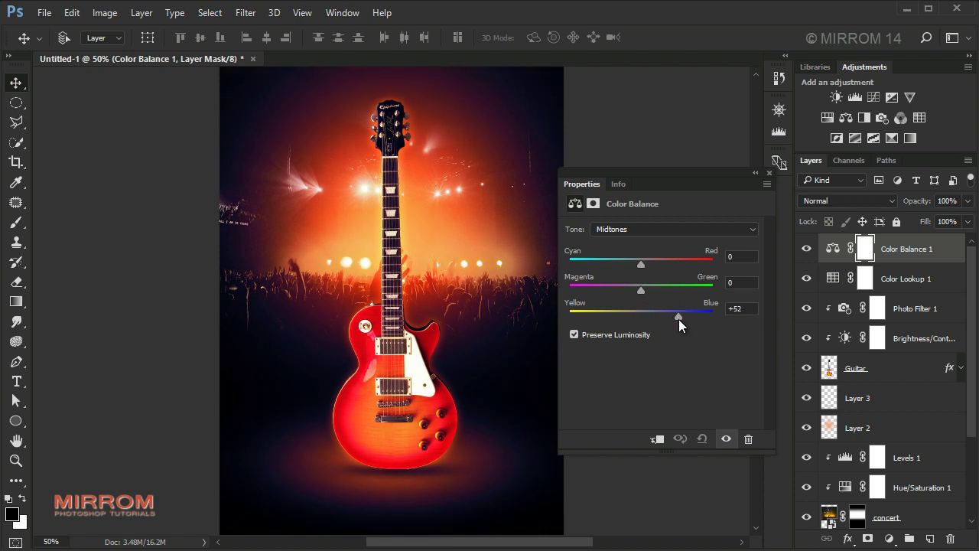
click(769, 173)
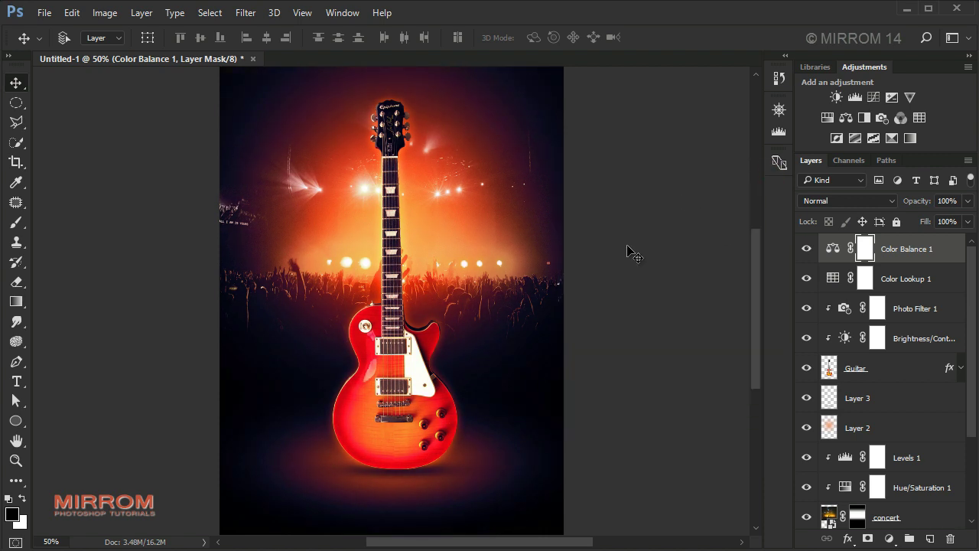
scroll(633, 254, up, 2)
scroll(633, 255, down, 3)
scroll(633, 255, up, 1)
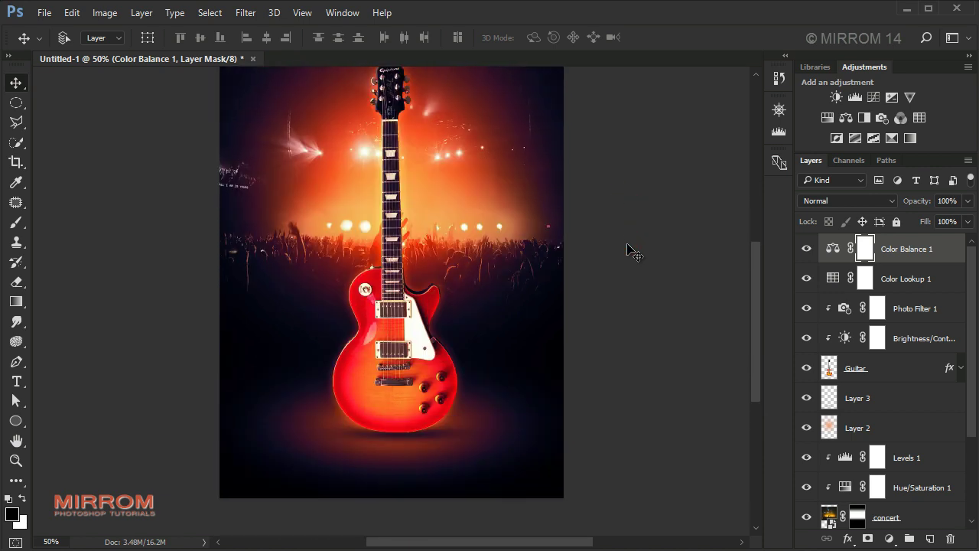
key(ctrl+minus)
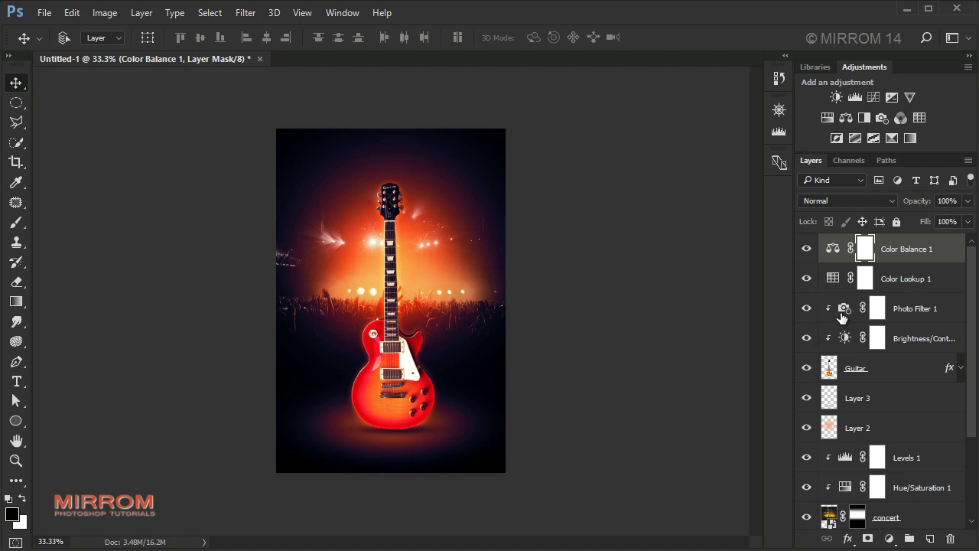
- Toggle the Layer 1 copy and Layer 1 glows off and on to check their effect
click(889, 280)
click(895, 259)
click(806, 428)
click(806, 428)
scroll(806, 429, down, 4)
click(808, 456)
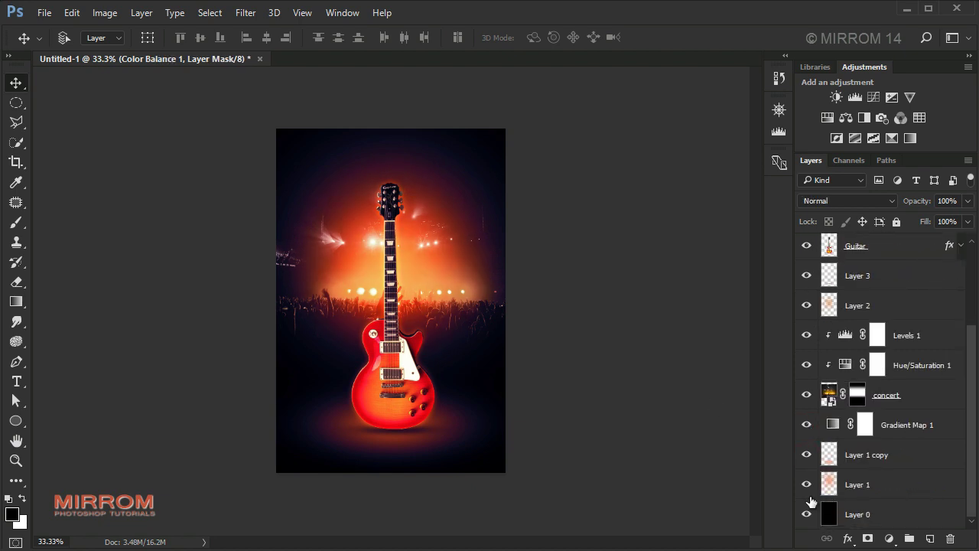
click(806, 484)
click(806, 484)
- Scale the Layer 1 peach glow proportionally to 109% and move it upward
click(862, 485)
key(ctrl+t)
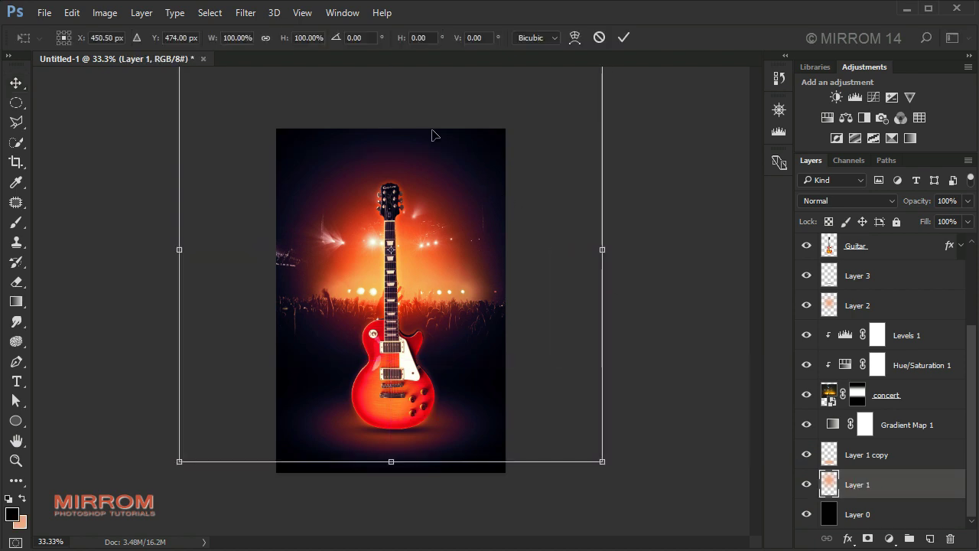
click(265, 37)
drag(211, 39, 215, 41)
drag(222, 42, 220, 42)
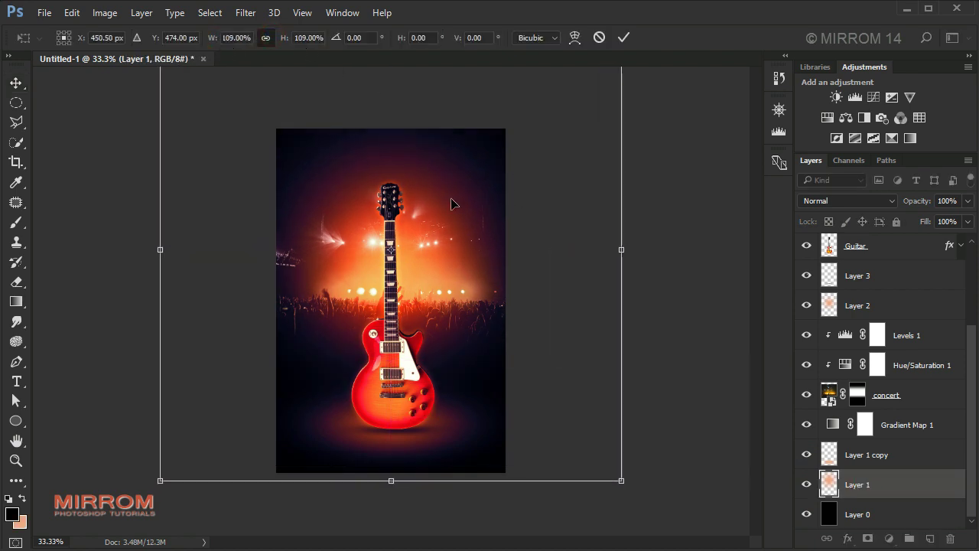
drag(439, 220, 440, 201)
click(624, 40)
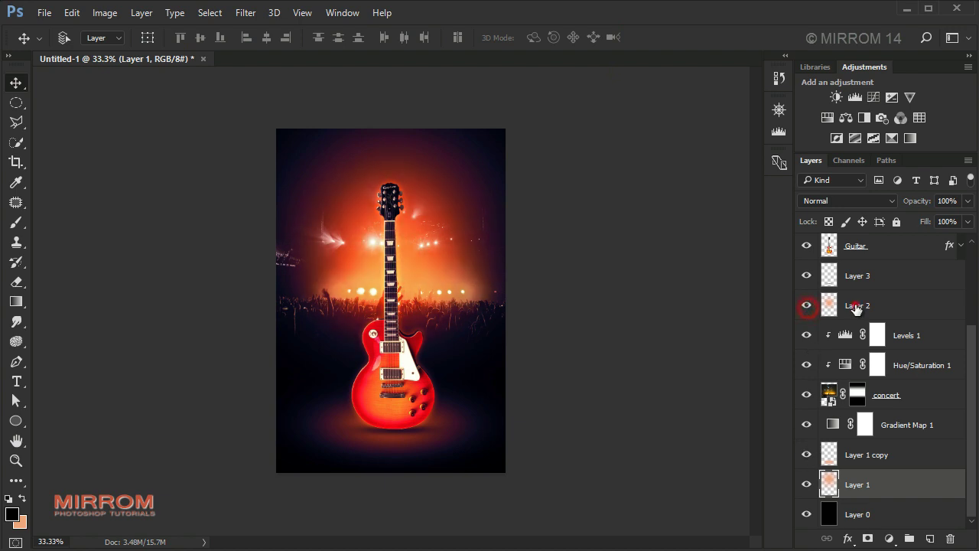
- Scale the Layer 2 Overlay glow to about 106%, then fit the poster in the window
click(819, 309)
key(ctrl+t)
drag(208, 38, 215, 46)
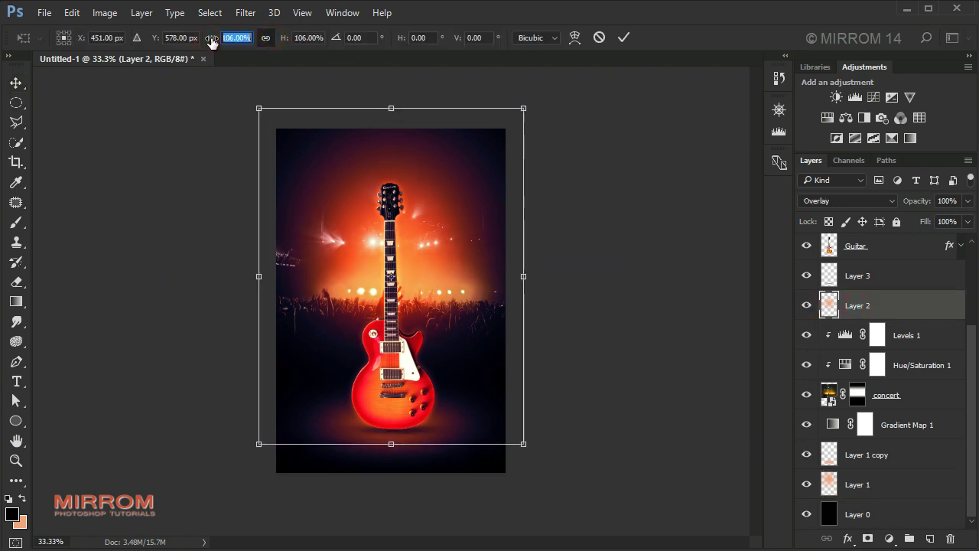
click(623, 39)
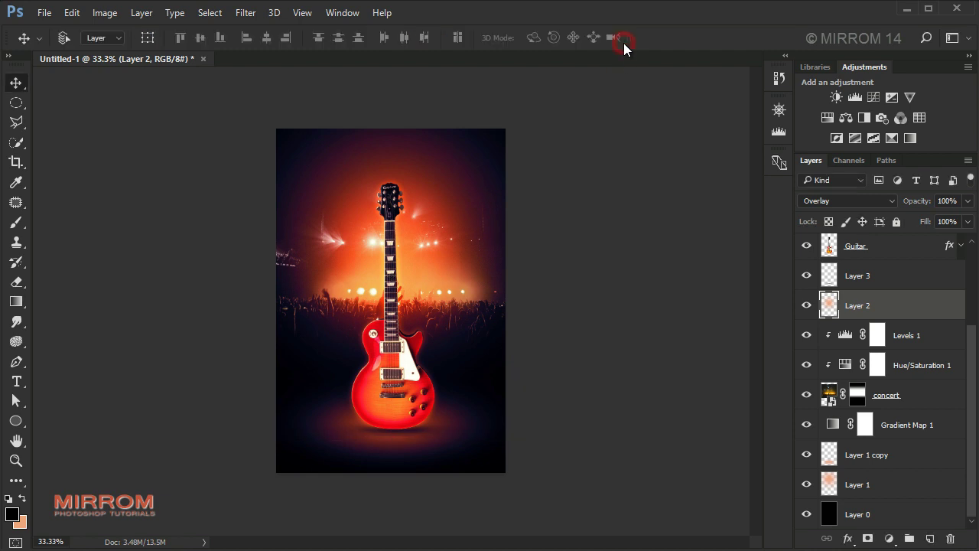
key(ctrl+equal)
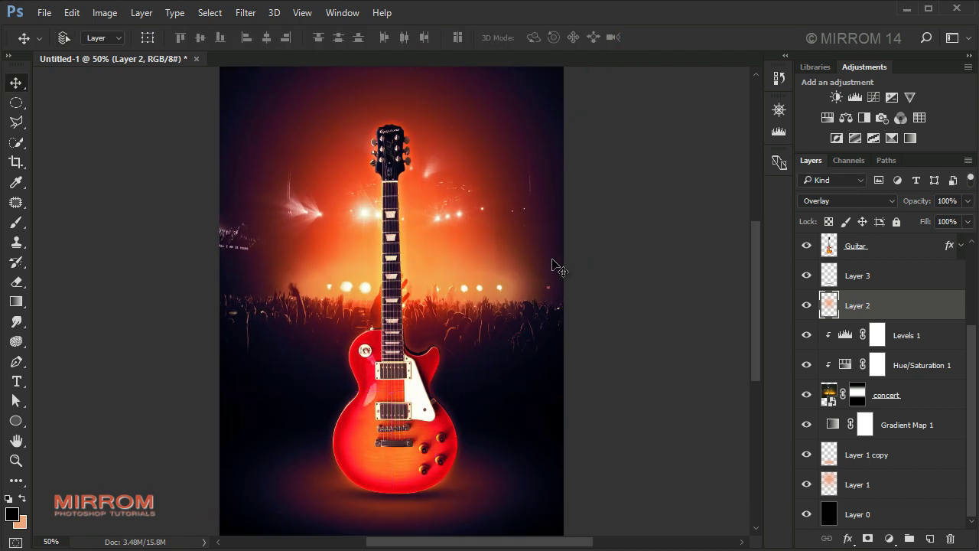
scroll(556, 268, down, 2)
scroll(556, 268, down, 2)
scroll(556, 268, up, 1)
scroll(556, 267, up, 1)
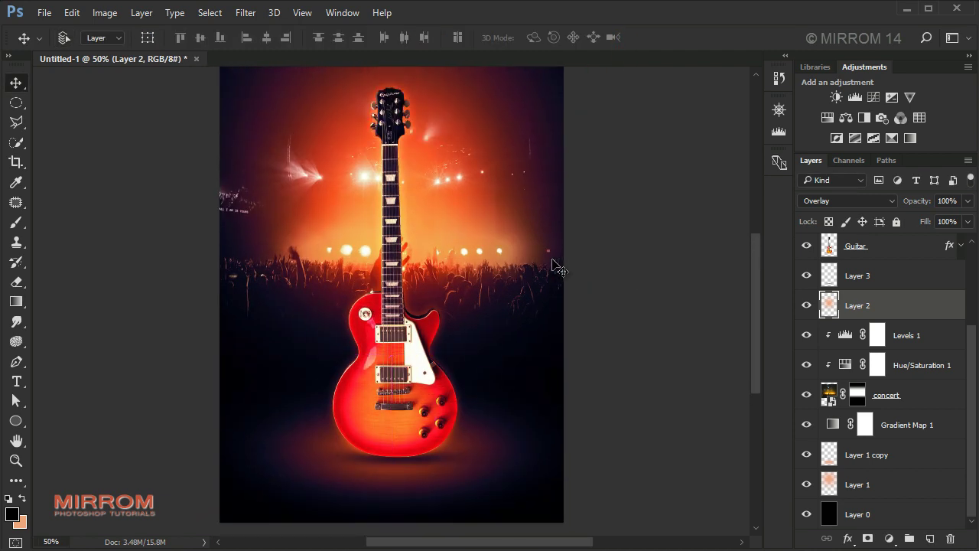
scroll(556, 268, up, 1)
scroll(555, 268, up, 1)
key(ctrl+0)
- Above Layer 3, set up the Horizontal Type Tool with Ge Body, 70 pt, tracking -50
click(853, 245)
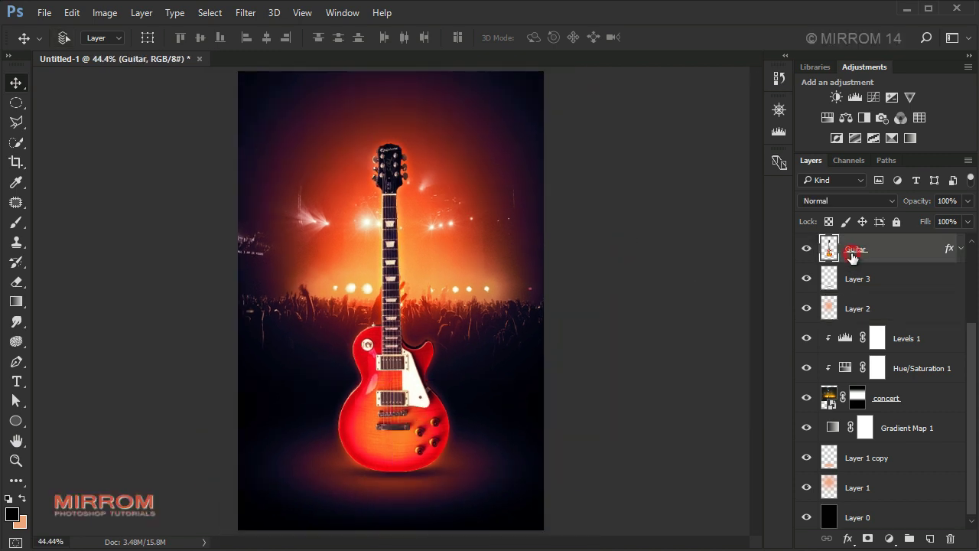
scroll(872, 344, up, 4)
click(872, 393)
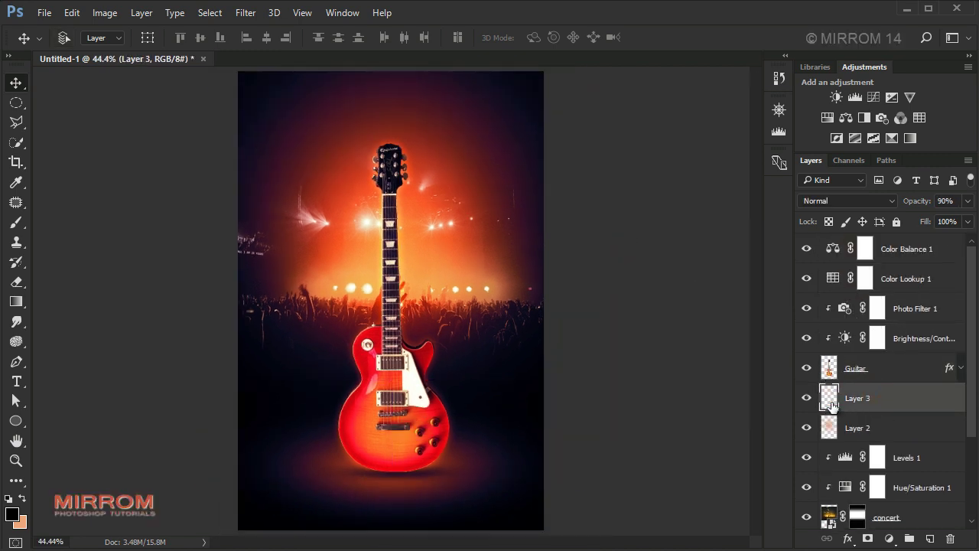
click(16, 381)
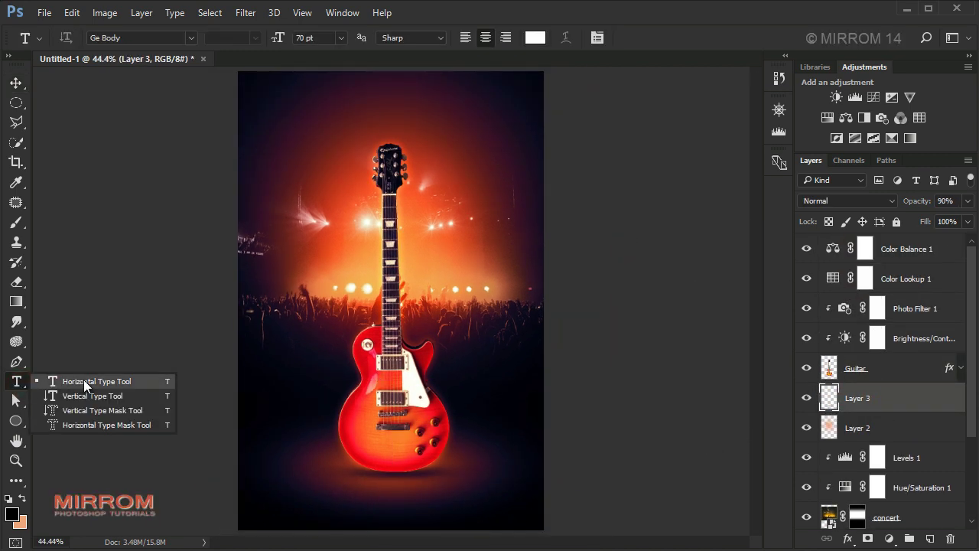
click(84, 379)
click(597, 37)
drag(195, 168, 690, 90)
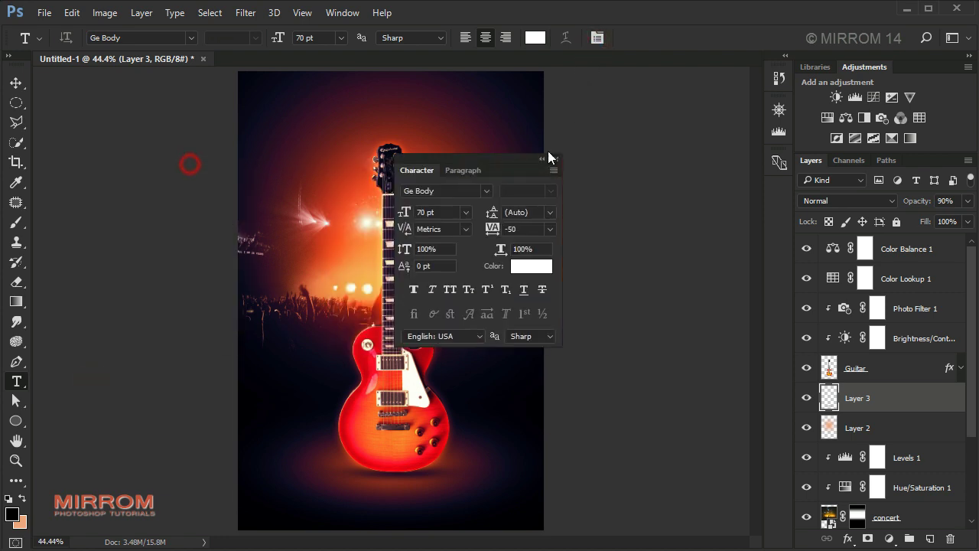
click(613, 118)
click(709, 152)
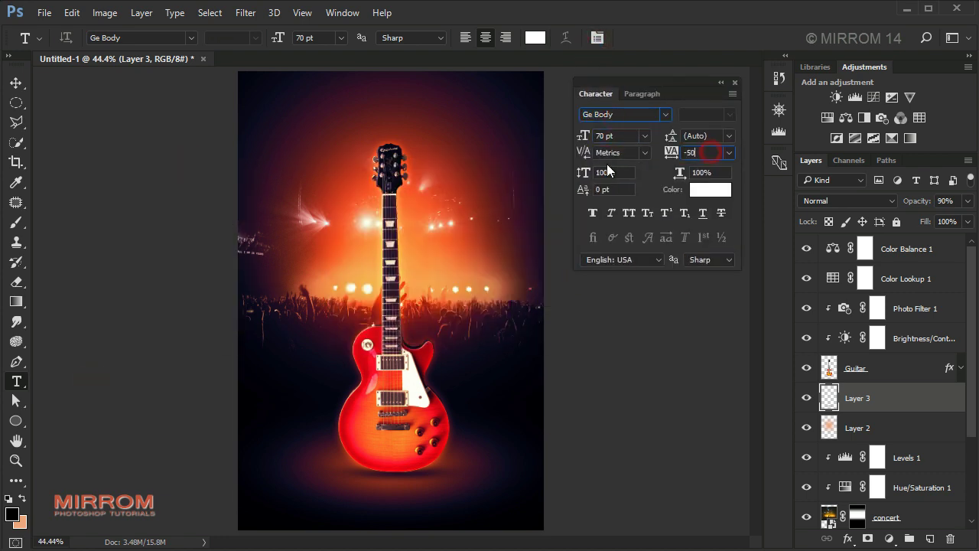
click(634, 94)
click(596, 93)
- Type the white ROCK title near the top and nudge it above the headstock
click(387, 161)
text(rock)
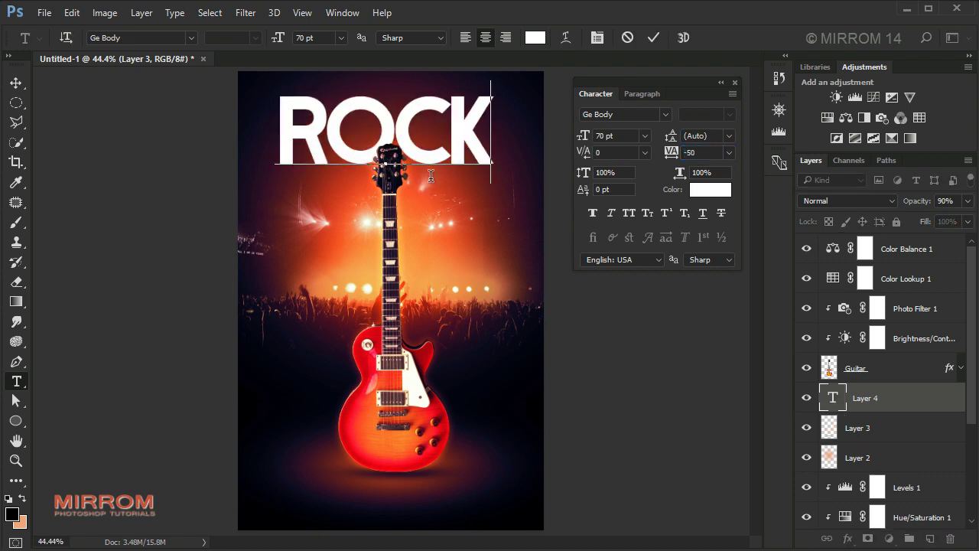
click(653, 37)
key(v)
drag(422, 154, 437, 155)
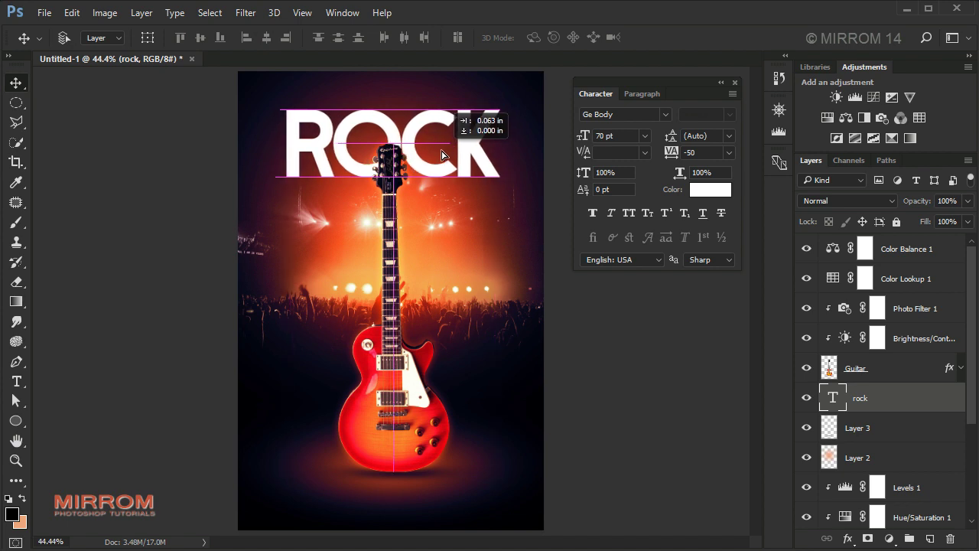
drag(437, 155, 441, 156)
scroll(839, 399, down, 3)
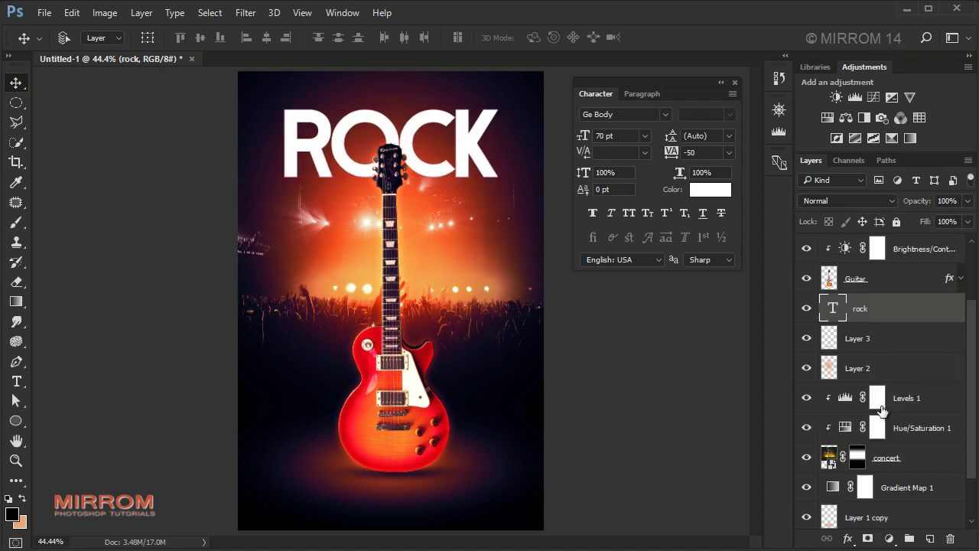
scroll(839, 382, down, 2)
key(shift+Up)
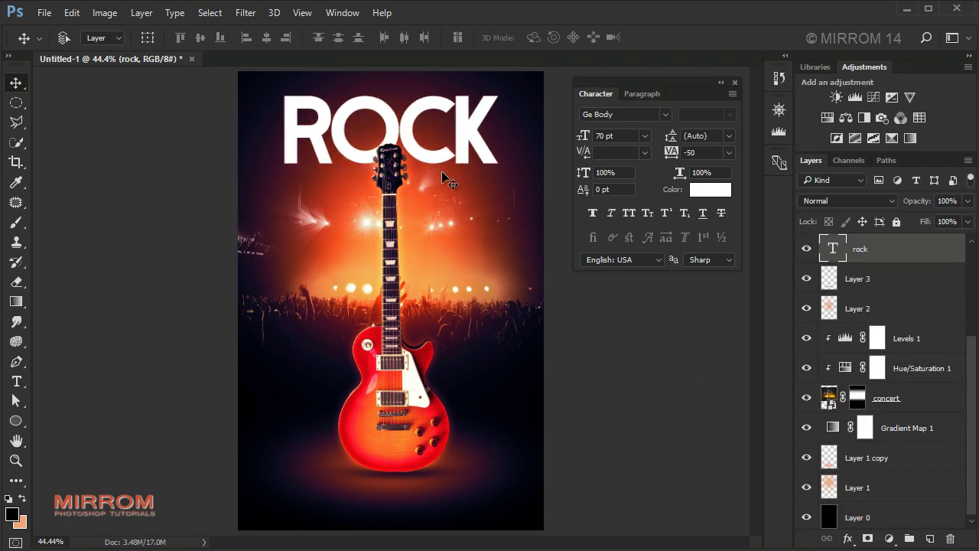
key(shift+Up)
key(shift+Up)
key(shift+Up)
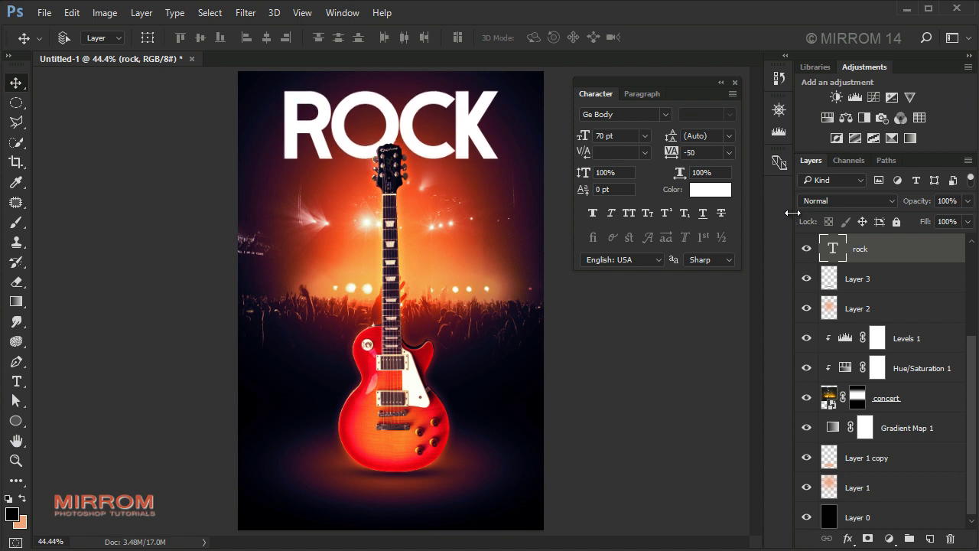
- Add a 'Festival' text line below ROCK and move it into the poster
click(853, 280)
key(t)
click(345, 258)
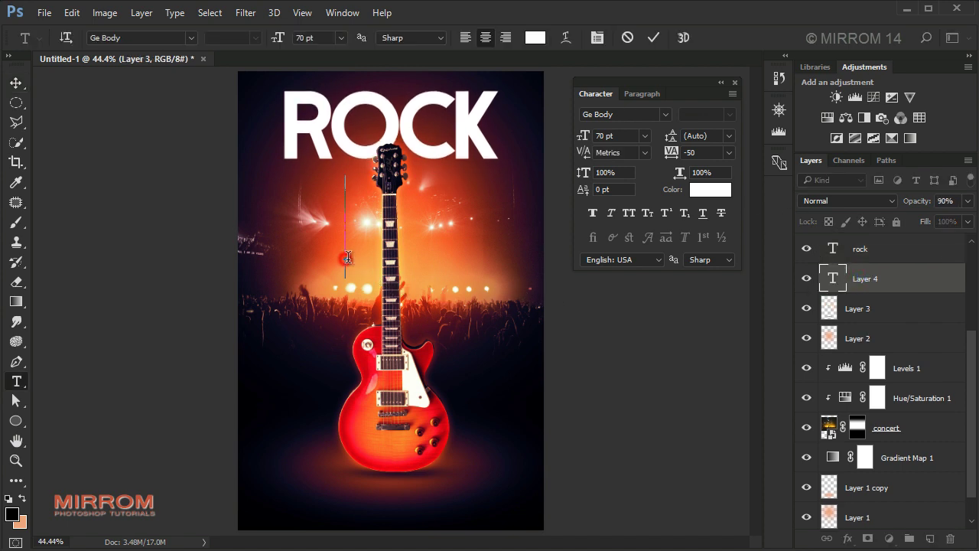
text(Festival)
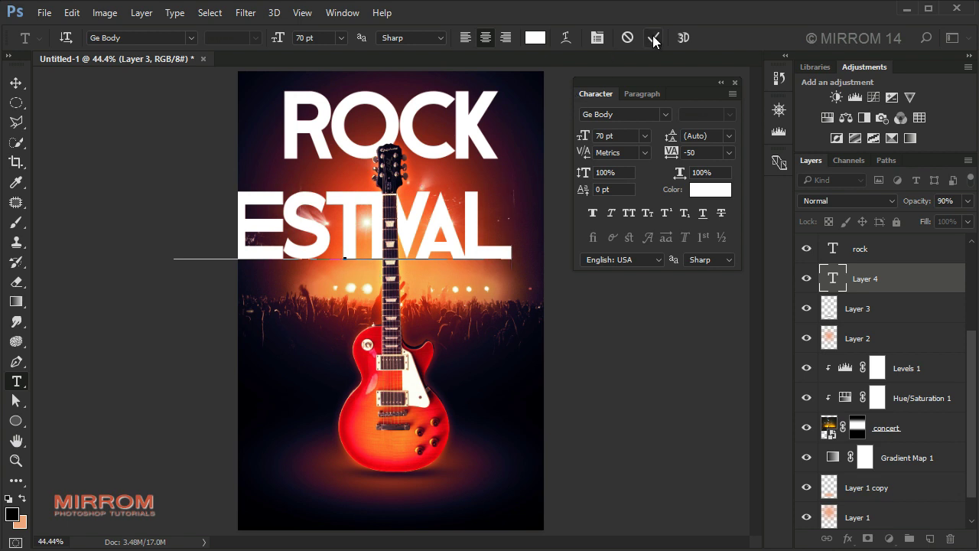
click(653, 38)
key(v)
drag(465, 229, 451, 223)
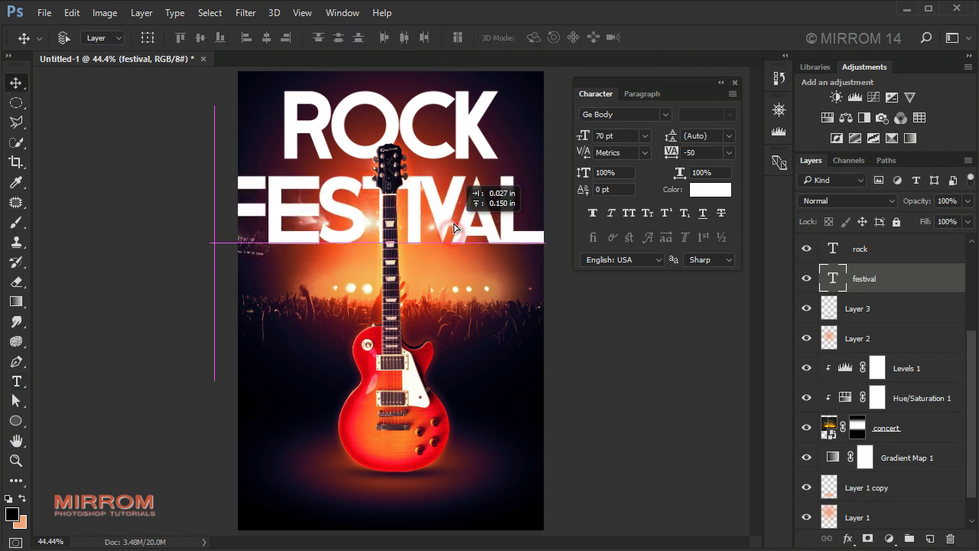
- Resize the Festival line to 45 pt and place it just under ROCK
click(643, 136)
click(638, 375)
text(50)
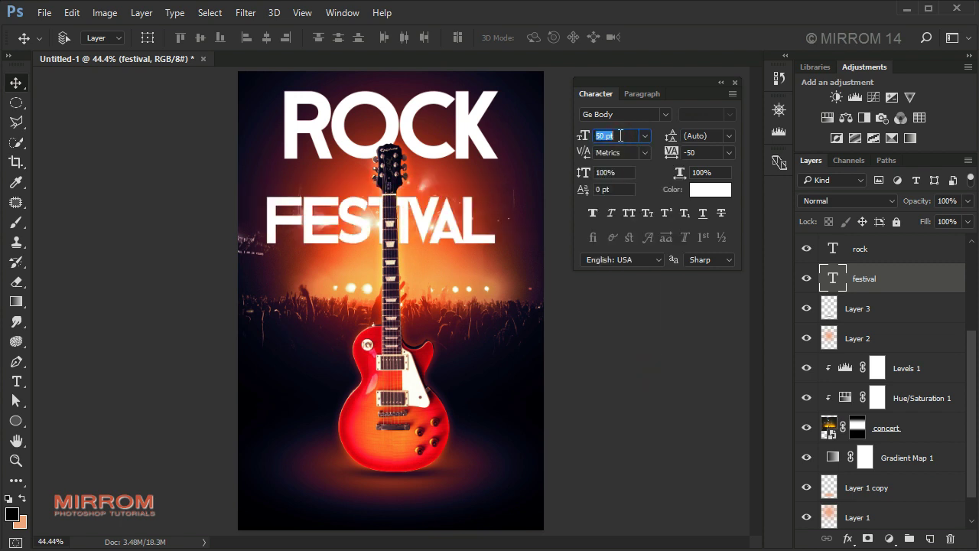
key(Down)
key(Down)
key(Down)
key(Return)
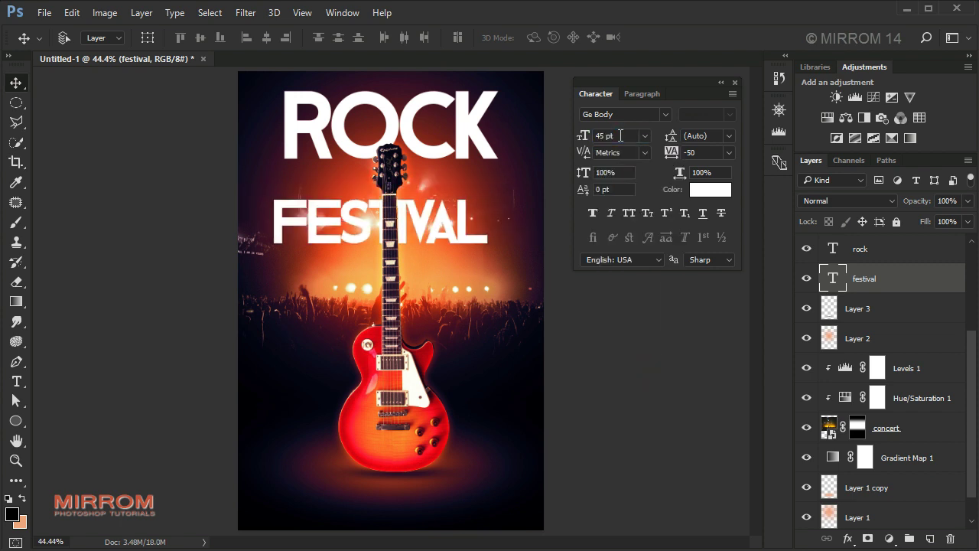
drag(417, 228, 442, 186)
- Retype both title lines in capitals as 'ROCK' and 'FESTIVAL'
click(867, 257)
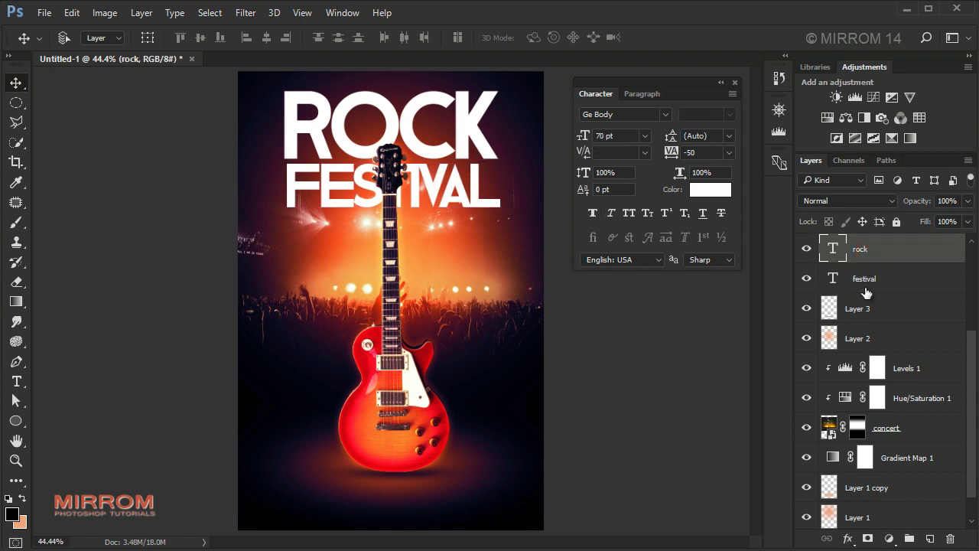
double_click(834, 248)
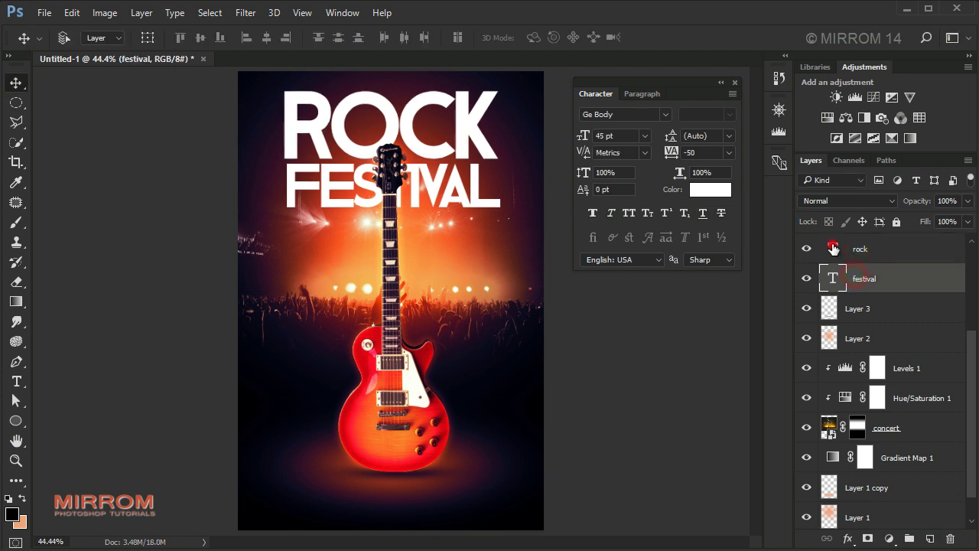
double_click(834, 249)
text(ROCK)
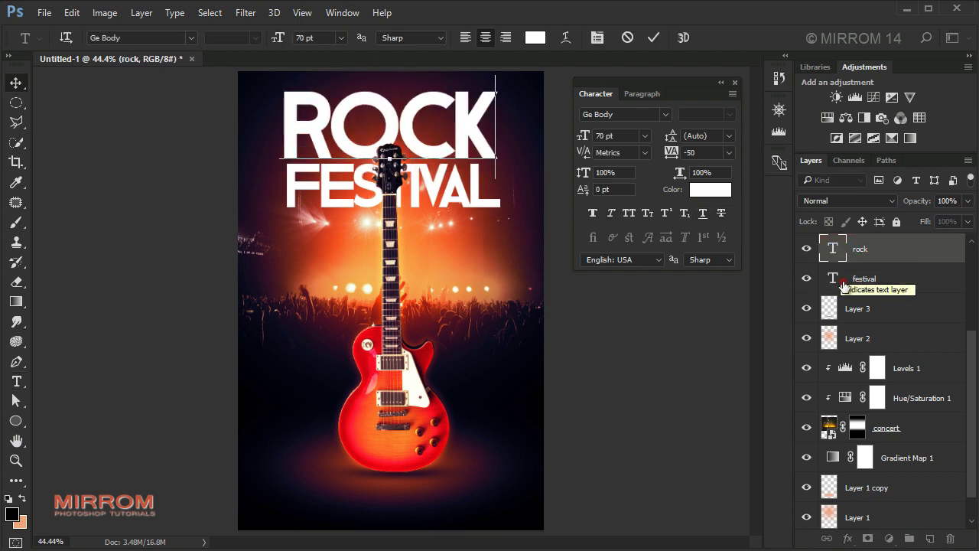
click(833, 278)
key(v)
double_click(833, 278)
text(FESTIVA)
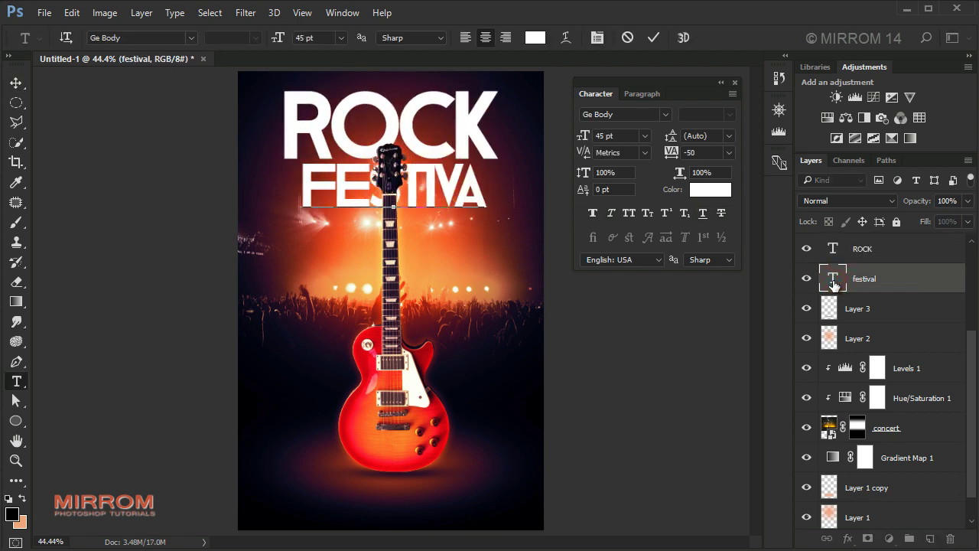
text(L)
click(650, 37)
- Centre ROCK and FESTIVAL on each other, nudge them left, and zoom to 50%
click(898, 252)
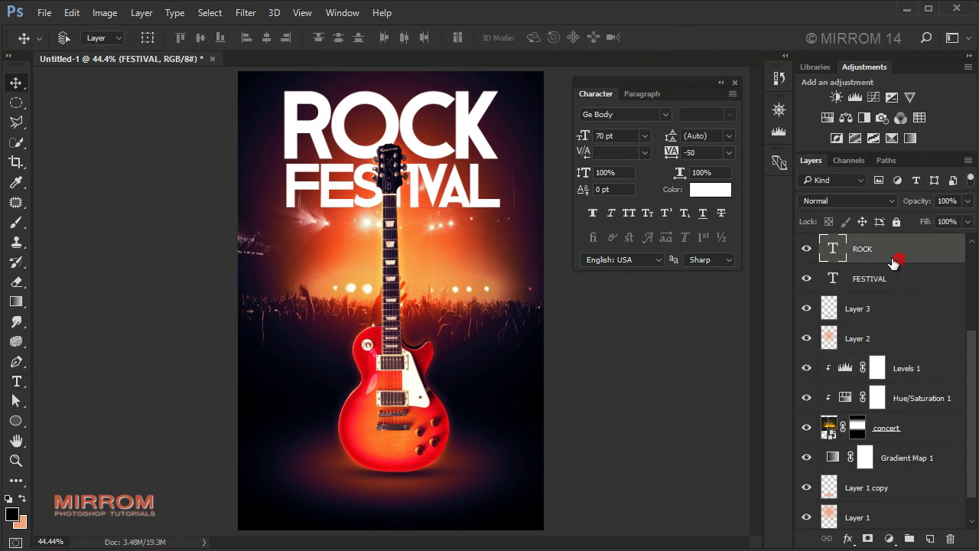
shift+click(885, 279)
click(267, 38)
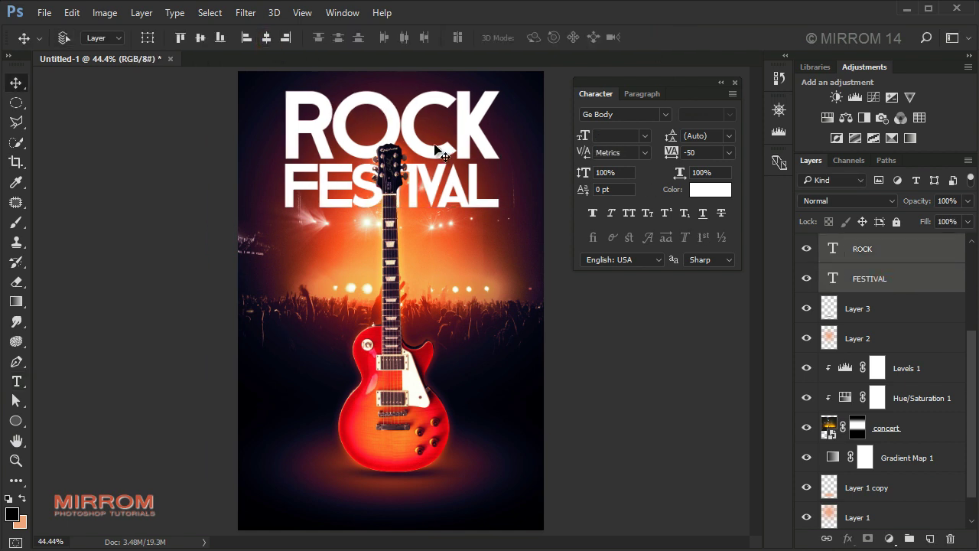
drag(434, 148, 431, 137)
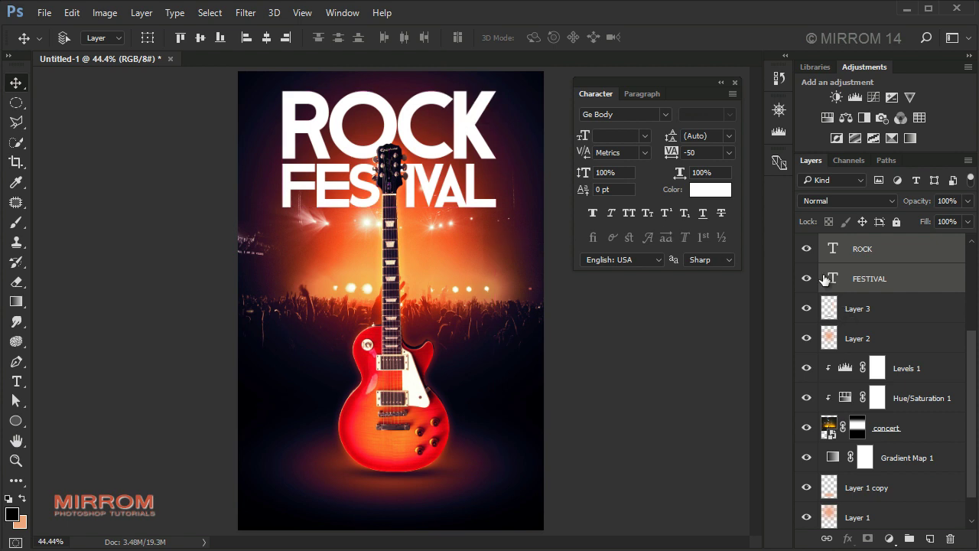
click(734, 84)
key(ctrl+plus)
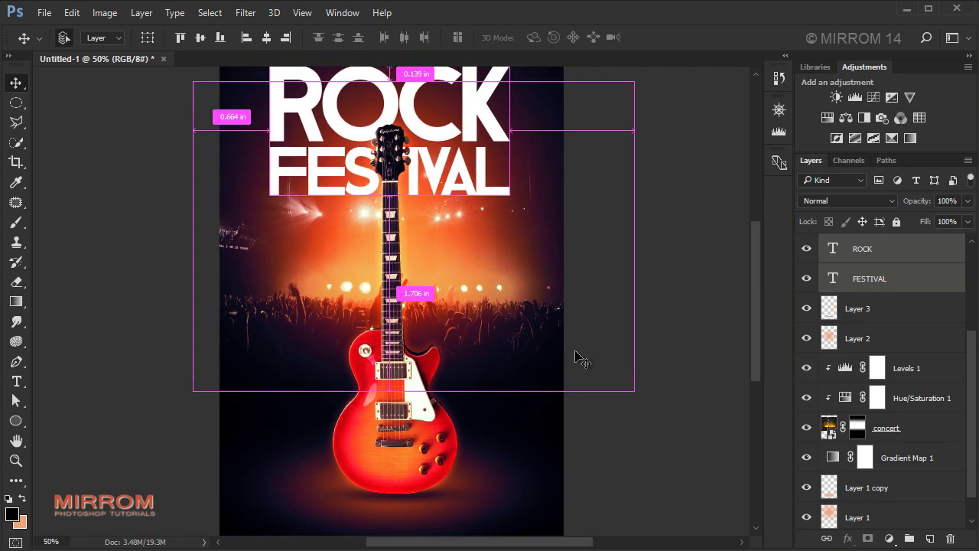
drag(476, 541, 516, 541)
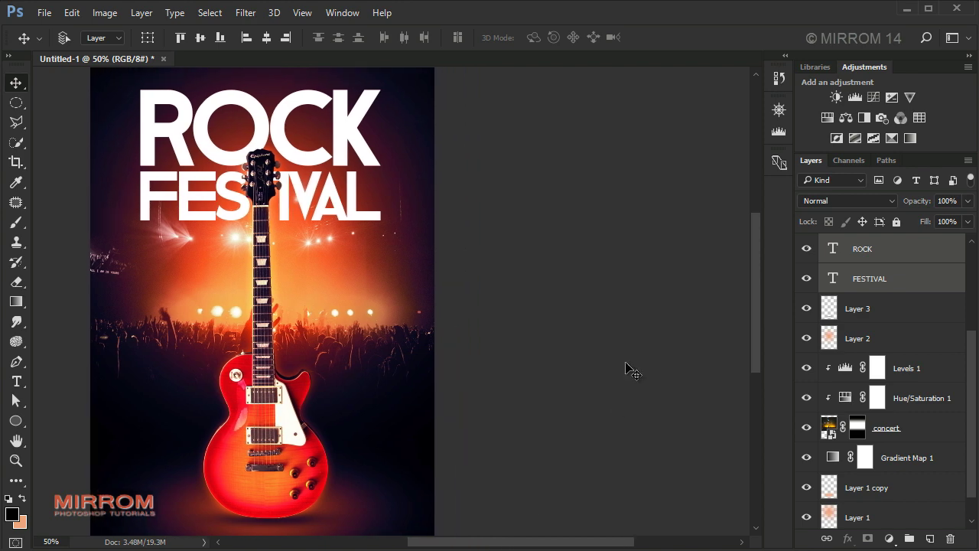
scroll(595, 334, up, 2)
- Give the ROCK layer a Gradient Overlay using the metallic cream preset
double_click(947, 250)
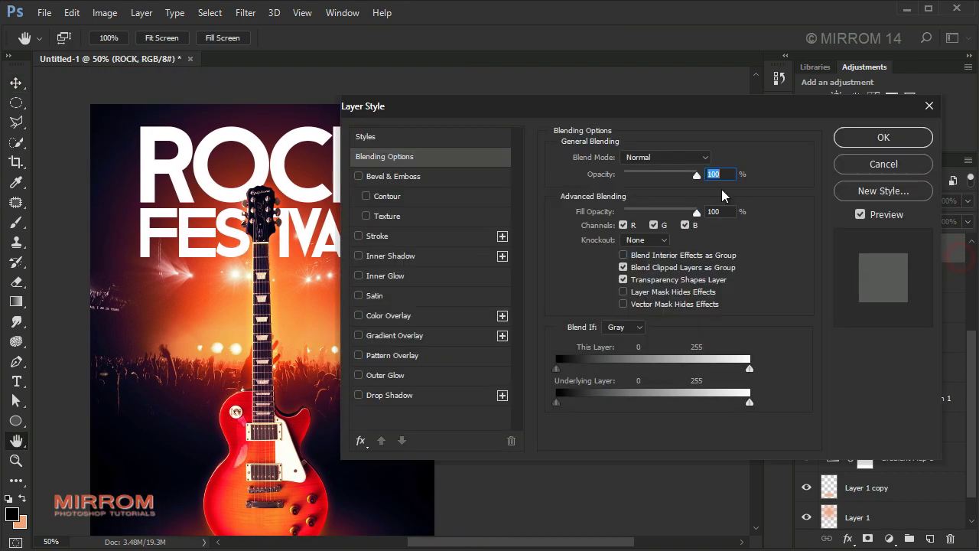
drag(642, 113, 661, 128)
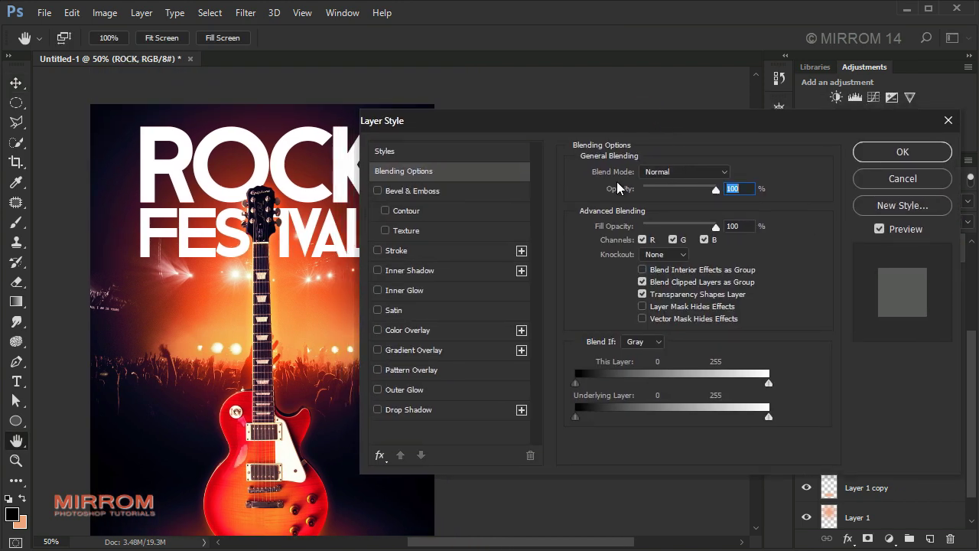
click(440, 352)
click(678, 213)
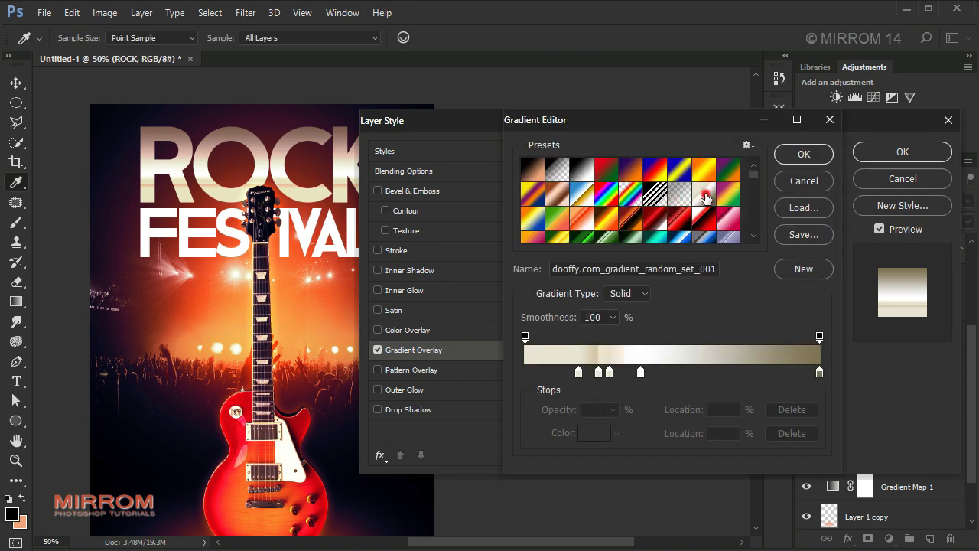
click(699, 227)
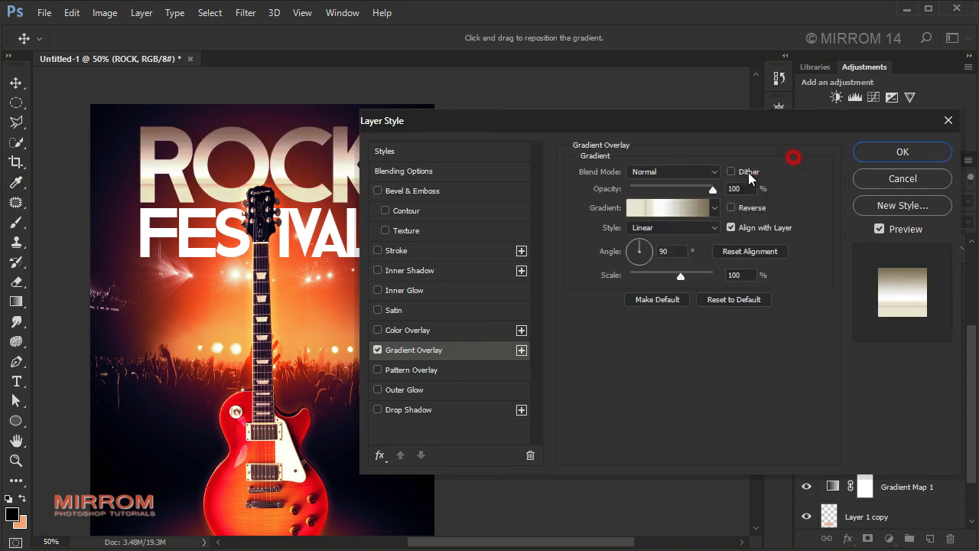
click(796, 155)
- Add a black 40% Multiply drop shadow to ROCK at 112°, 17 px distance, 5 px size
click(407, 412)
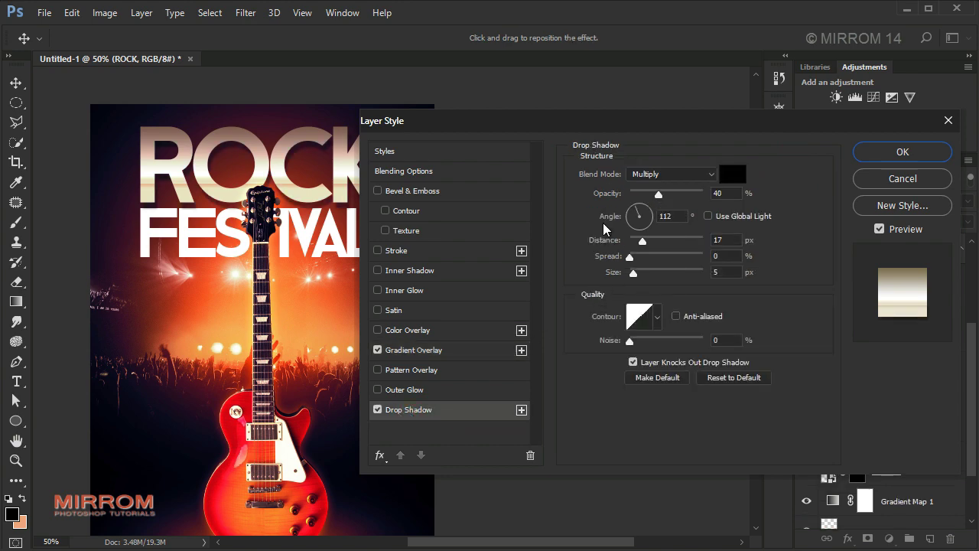
click(731, 173)
click(688, 174)
click(673, 216)
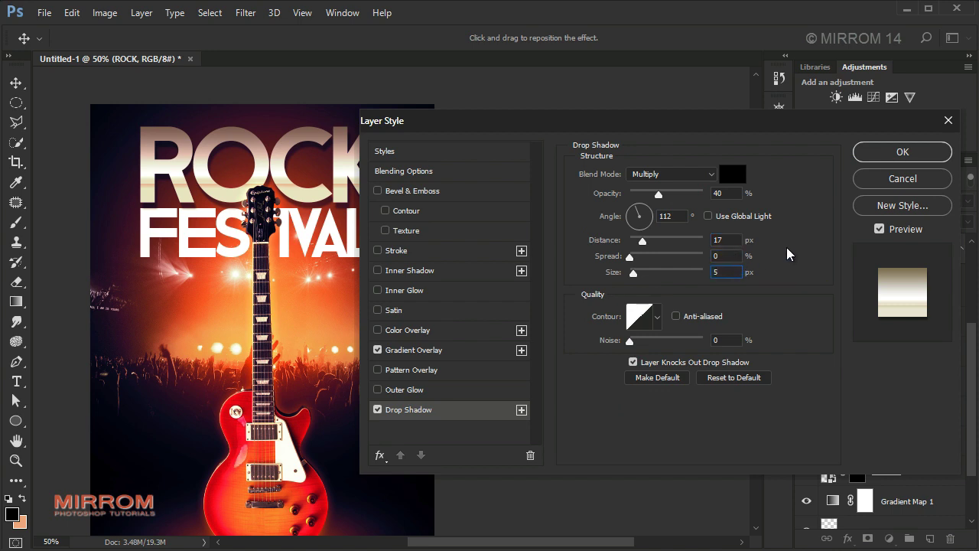
click(873, 157)
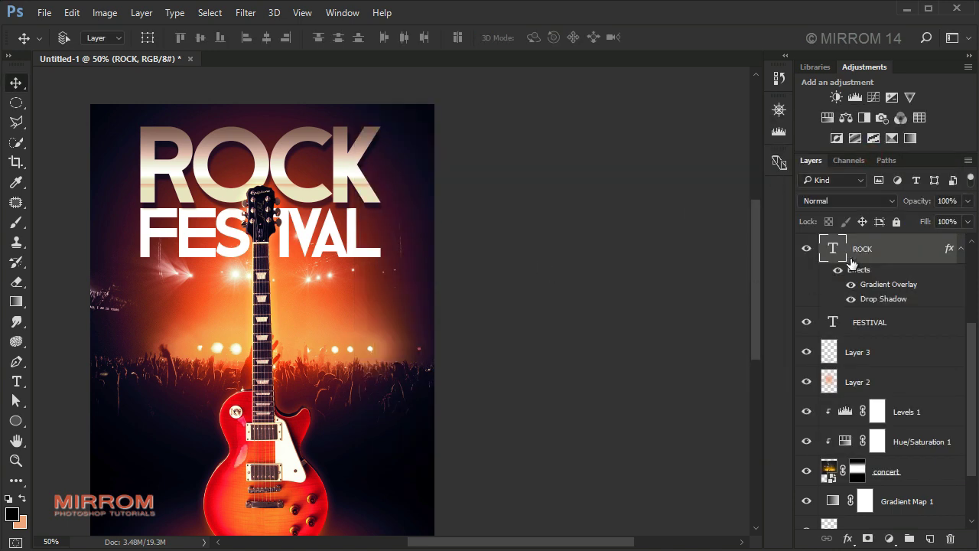
- Copy ROCK's layer style and paste it onto the FESTIVAL layer
click(960, 252)
right_click(961, 254)
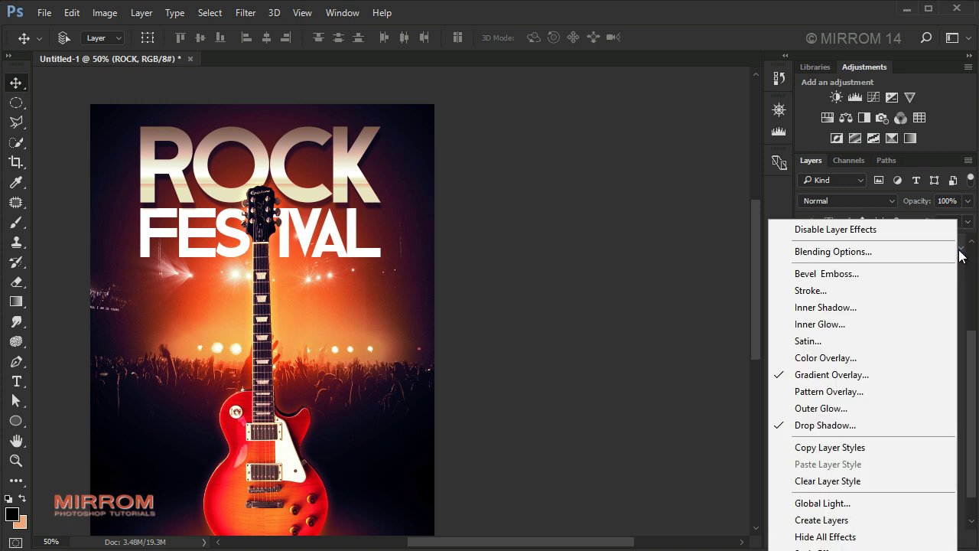
click(866, 448)
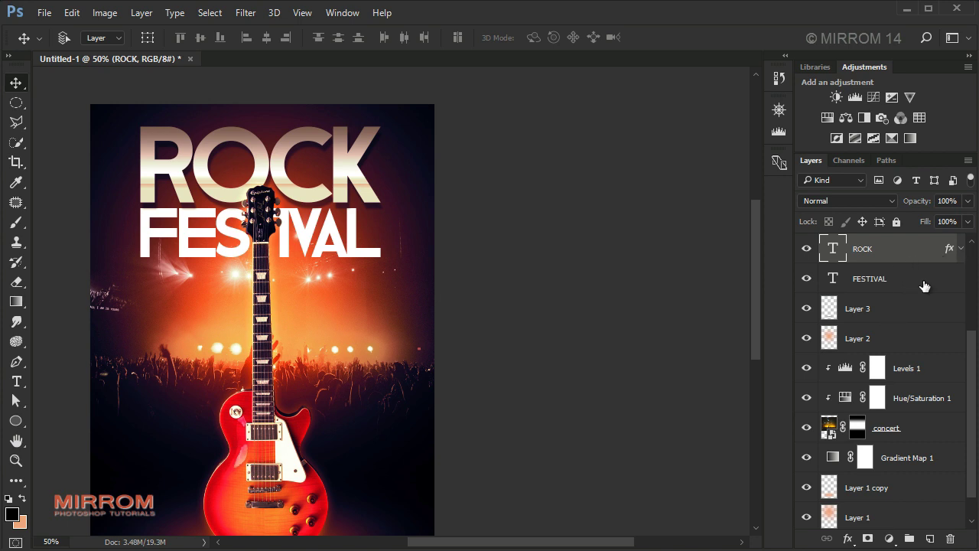
click(892, 282)
right_click(891, 281)
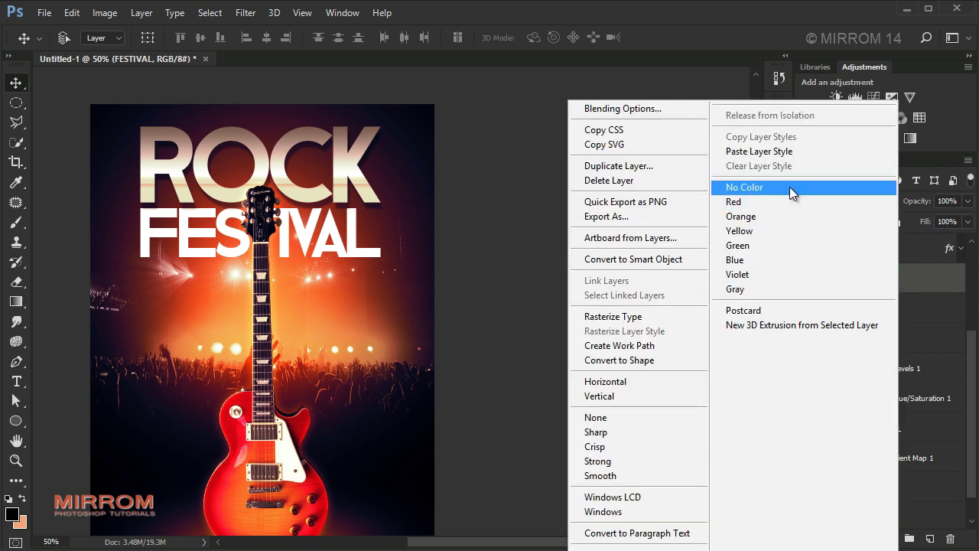
click(790, 153)
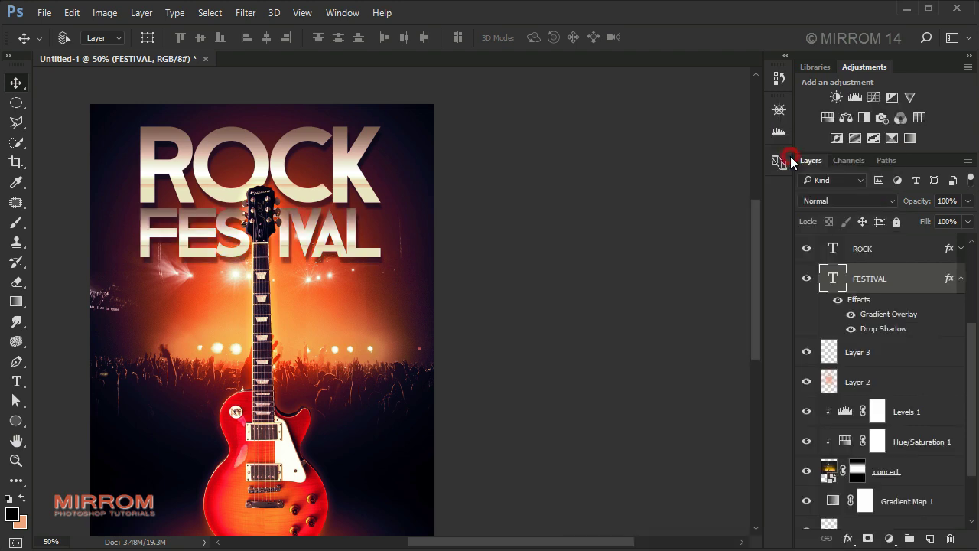
- Check FESTIVAL's Gradient Overlay, toggling Reverse on and back off
click(961, 280)
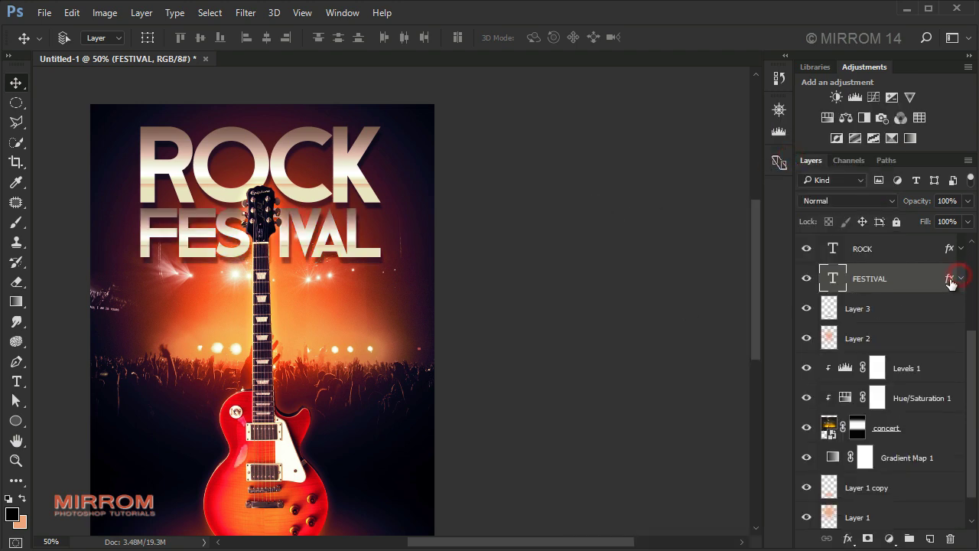
double_click(949, 279)
click(468, 348)
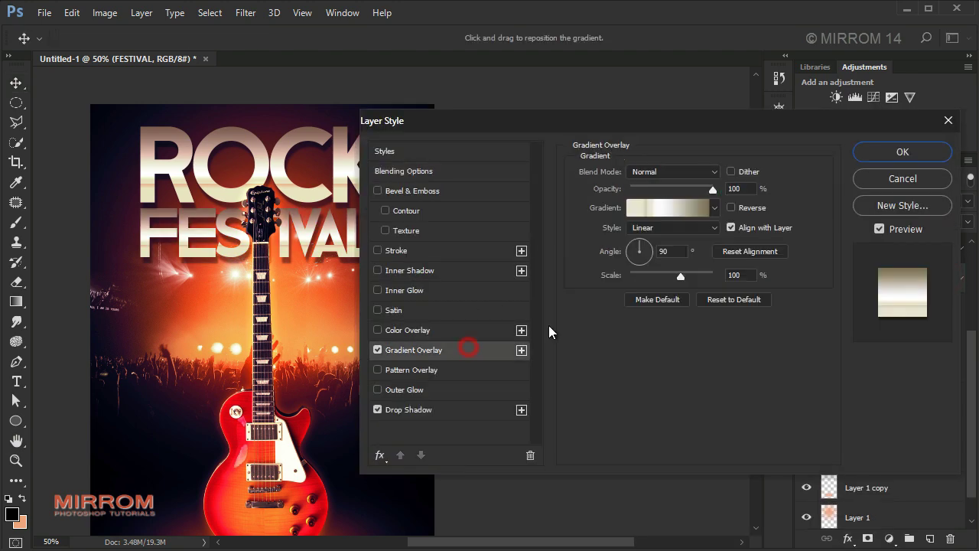
click(731, 208)
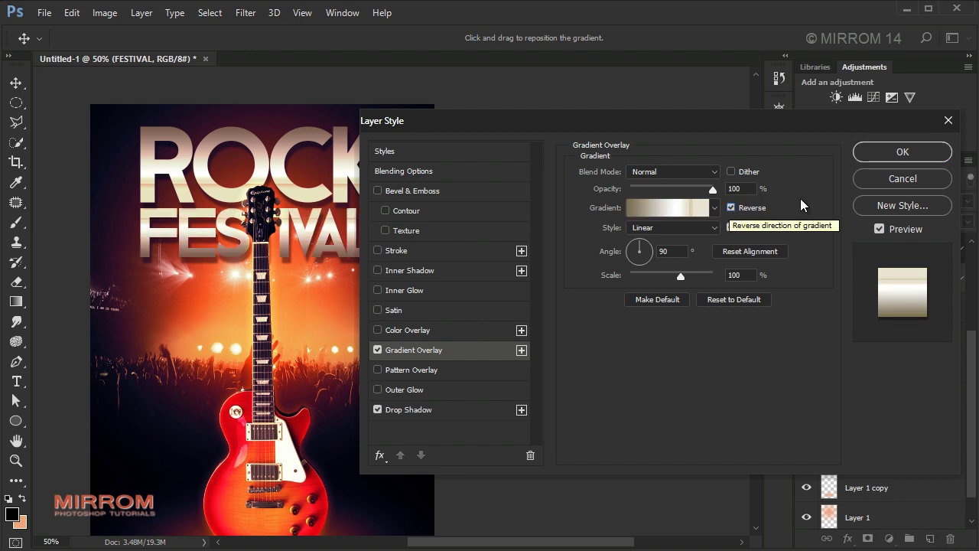
click(733, 208)
- Confirm FESTIVAL's style and paste the Lorem ipsum caption above the topmost layer
click(901, 151)
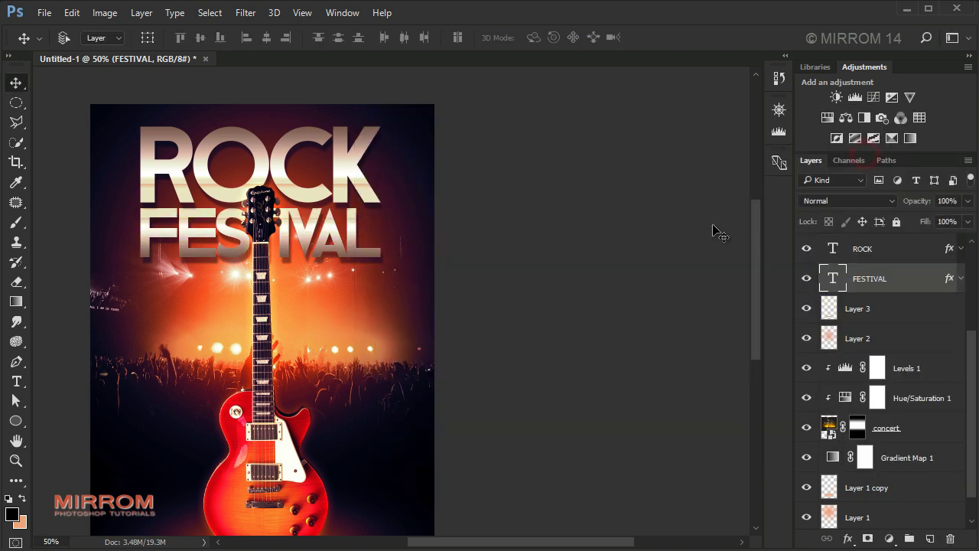
scroll(483, 399, down, 1)
drag(426, 542, 385, 542)
scroll(472, 411, down, 2)
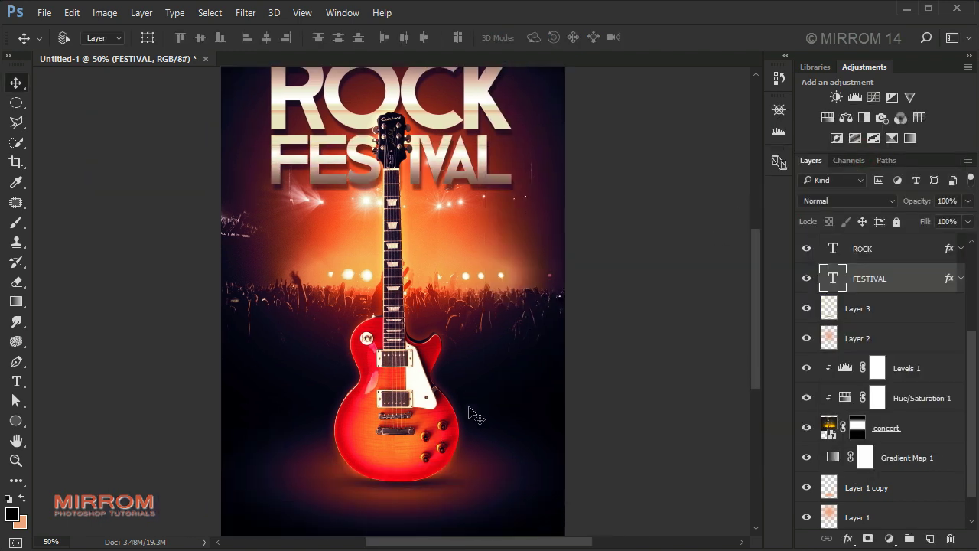
scroll(472, 411, down, 3)
scroll(474, 413, down, 1)
scroll(856, 309, up, 3)
click(896, 244)
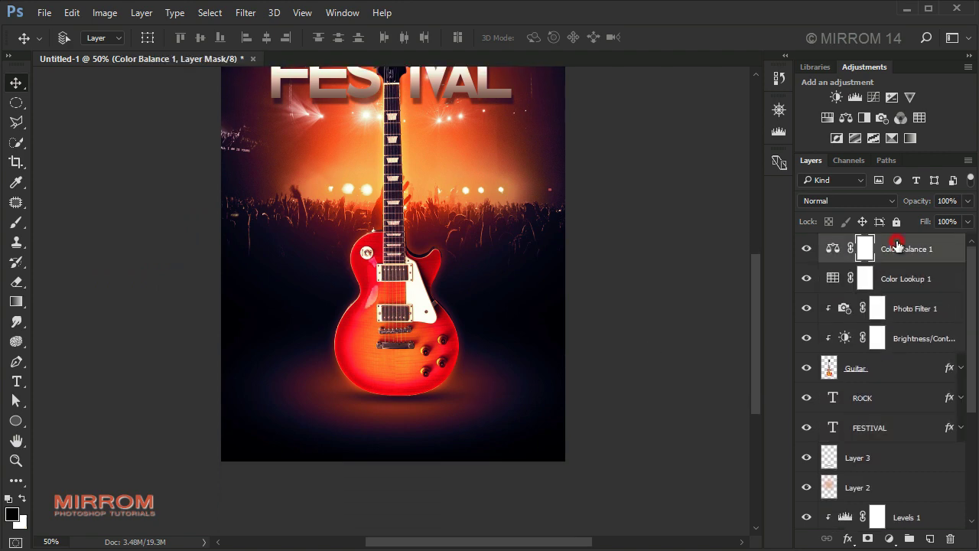
key(ctrl+v)
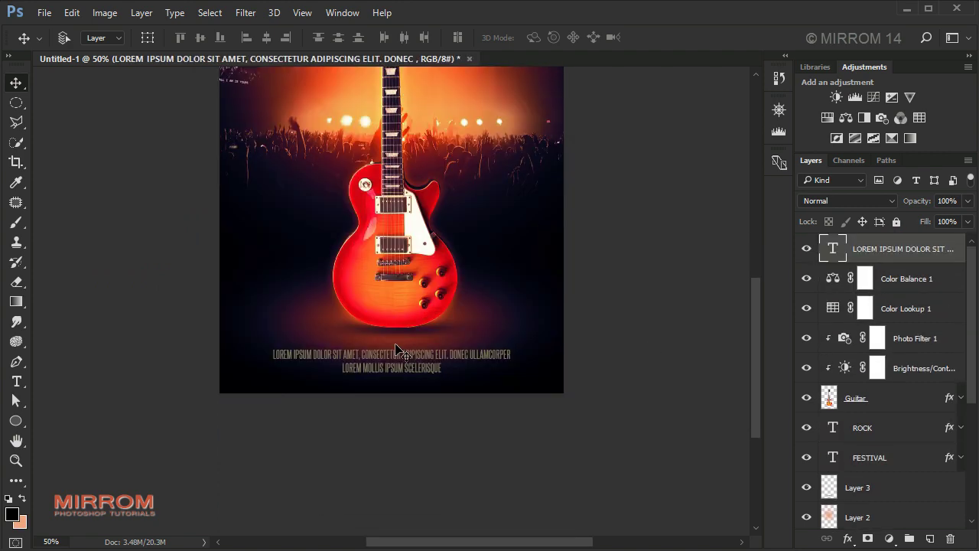
- Format the caption as Steelfish 7 pt in tan #83785b and commit it
key(ctrl+plus)
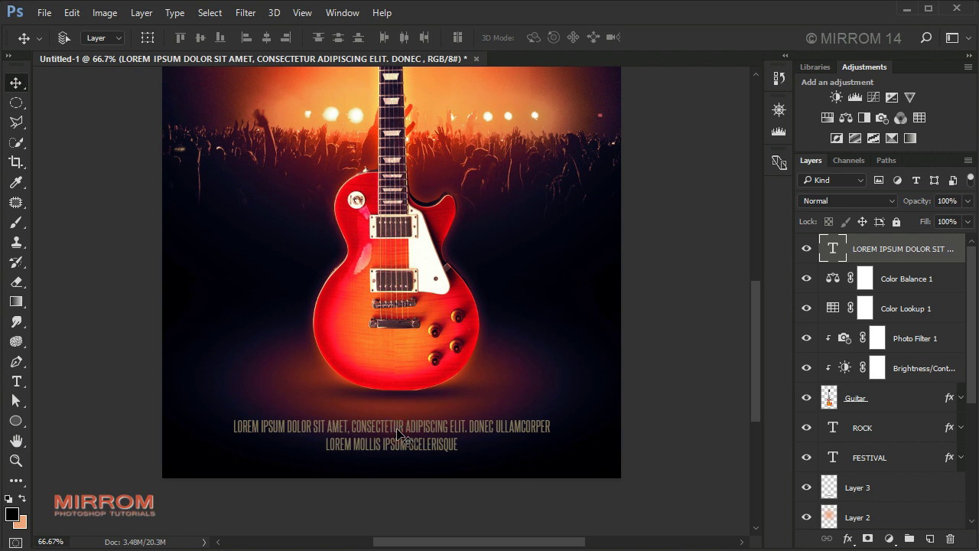
click(413, 442)
key(t)
click(412, 437)
drag(412, 438, 402, 433)
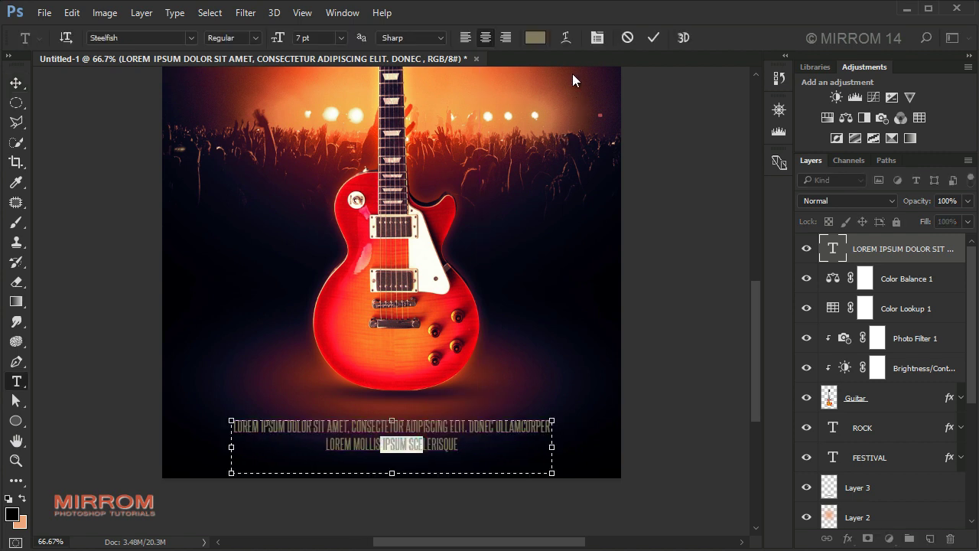
click(598, 37)
click(621, 135)
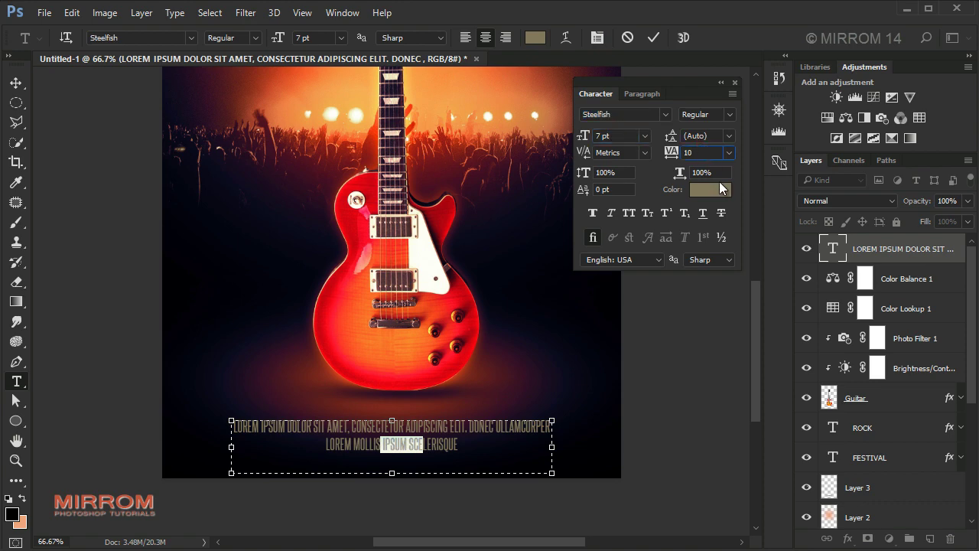
click(720, 188)
click(661, 407)
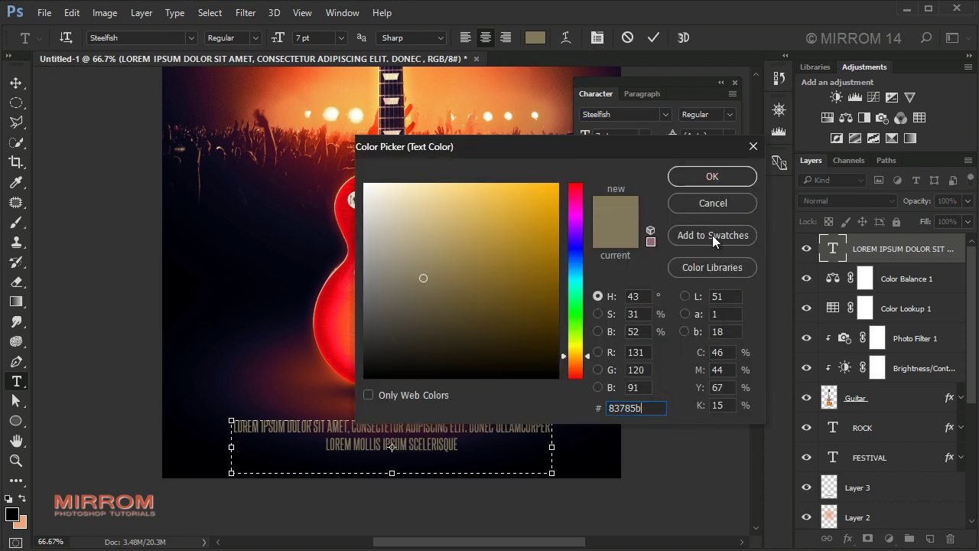
click(712, 176)
click(653, 37)
click(734, 81)
key(v)
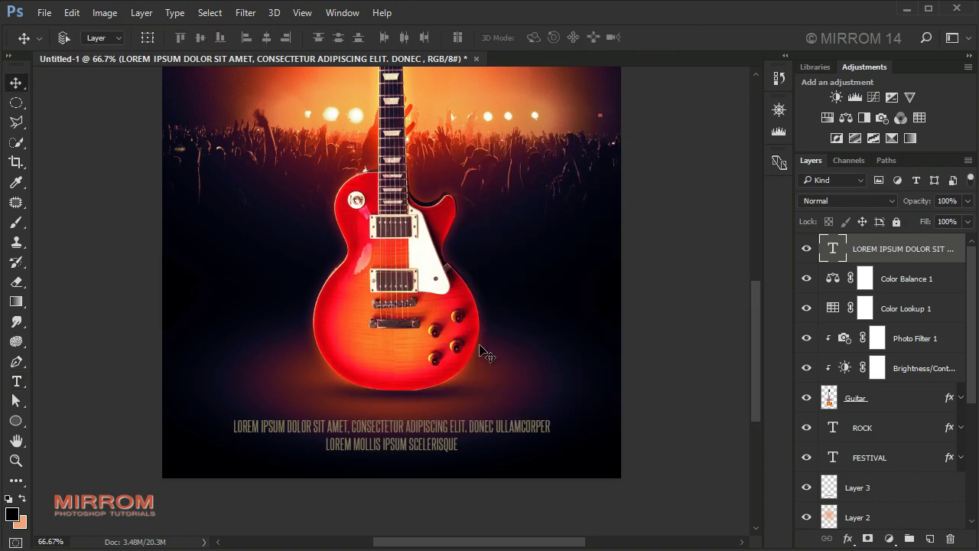